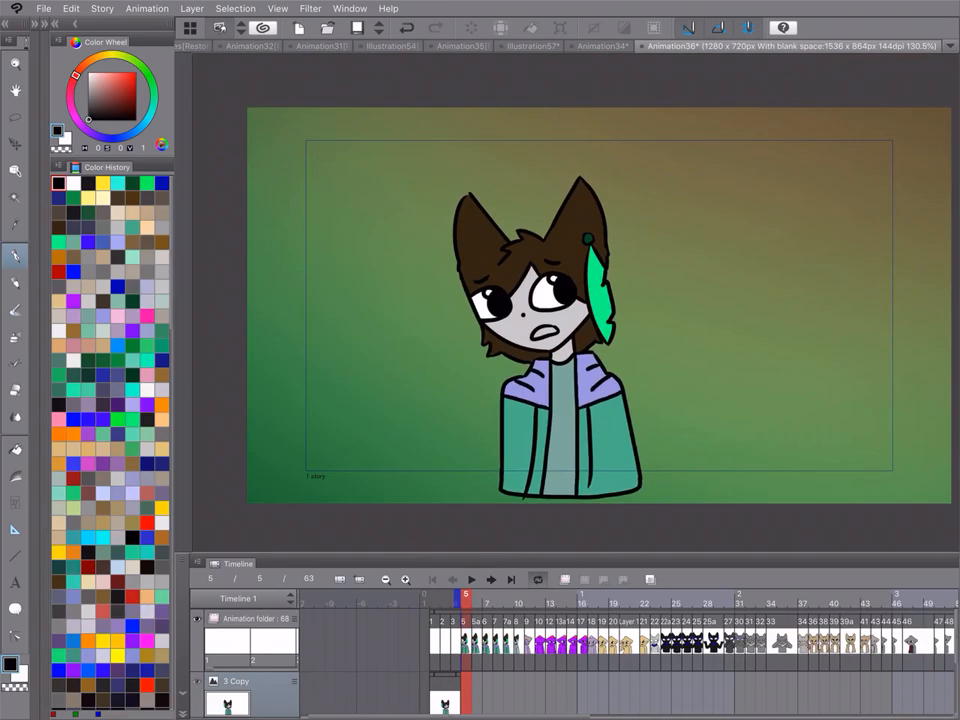
Play back the character animation and pull the timeline's end marker back to frame 62
scroll(600, 290, up, 1)
scroll(545, 270, down, 2)
scroll(628, 655, right, 2)
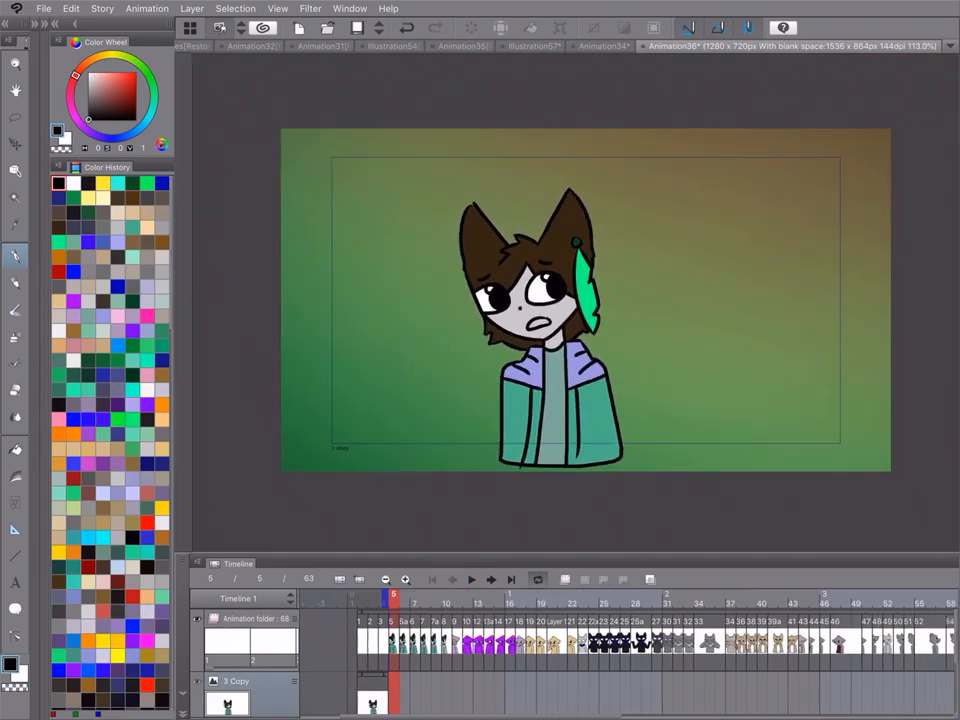
scroll(650, 655, right, 1)
click(472, 580)
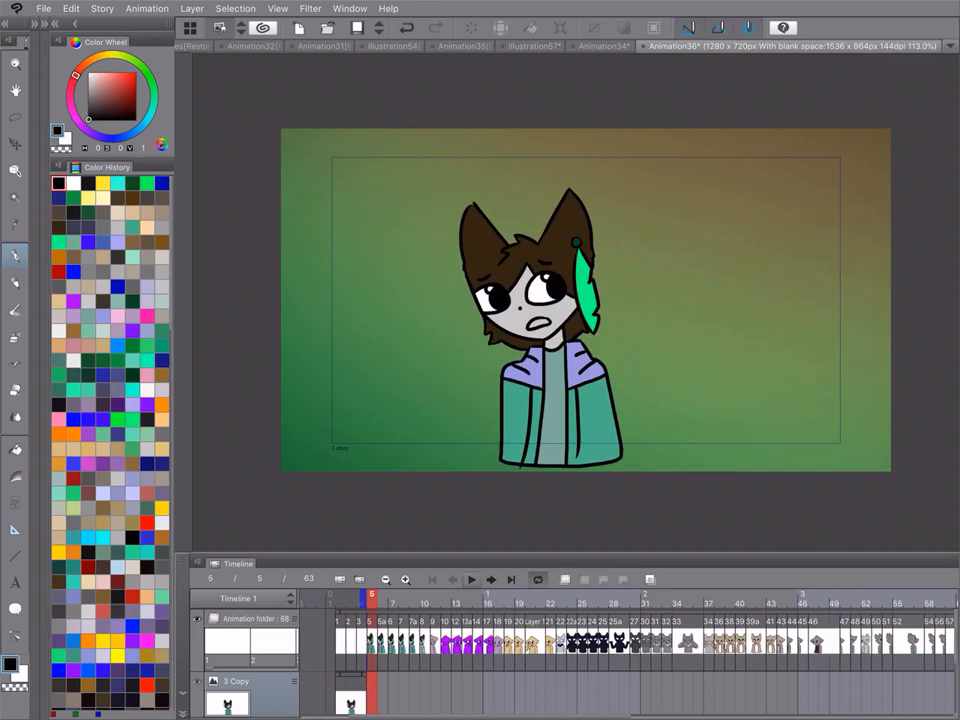
scroll(586, 300, right, 2)
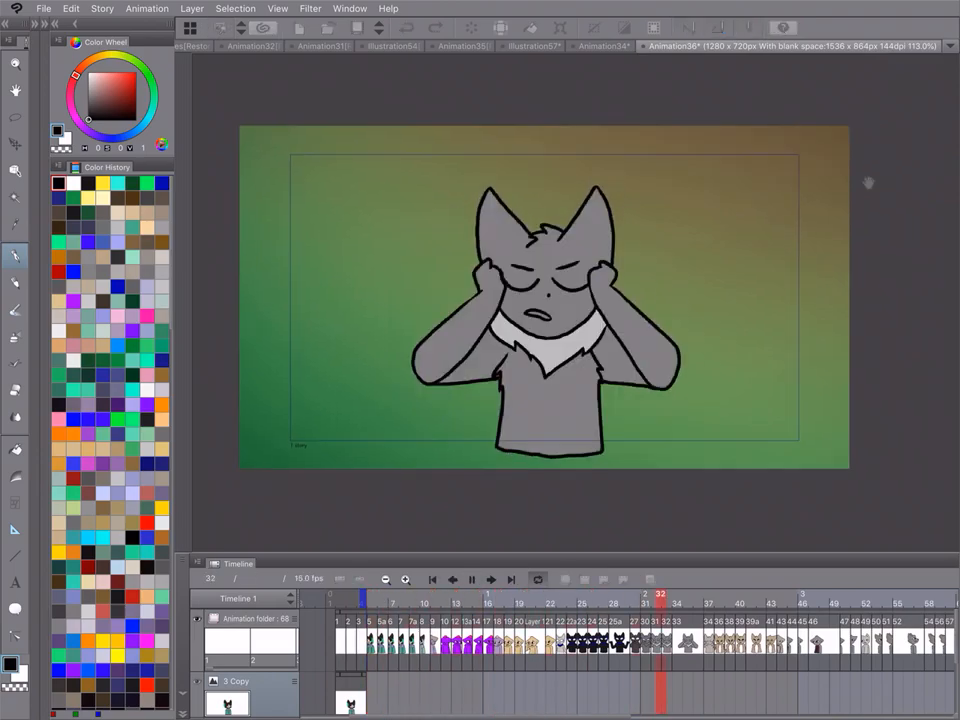
scroll(530, 305, down, 2)
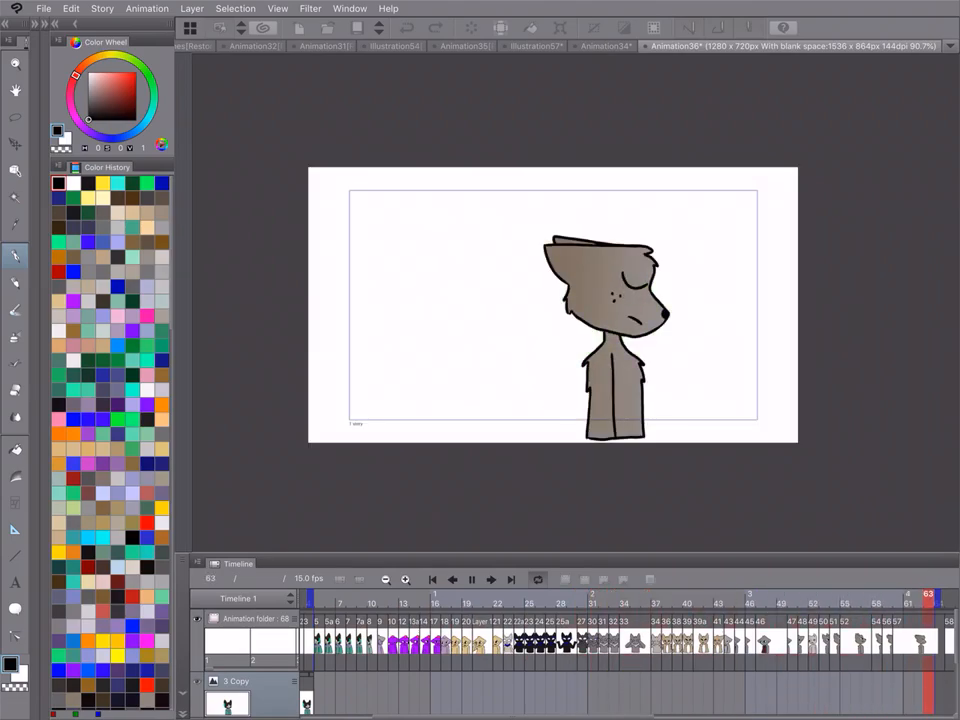
drag(938, 598, 927, 598)
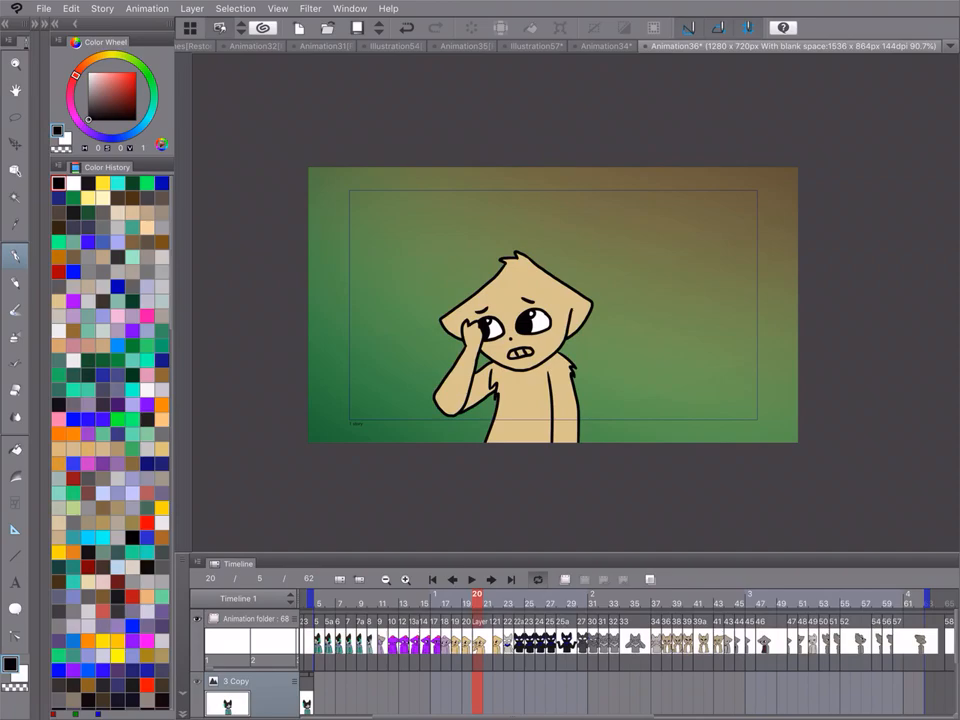
scroll(553, 305, up, 3)
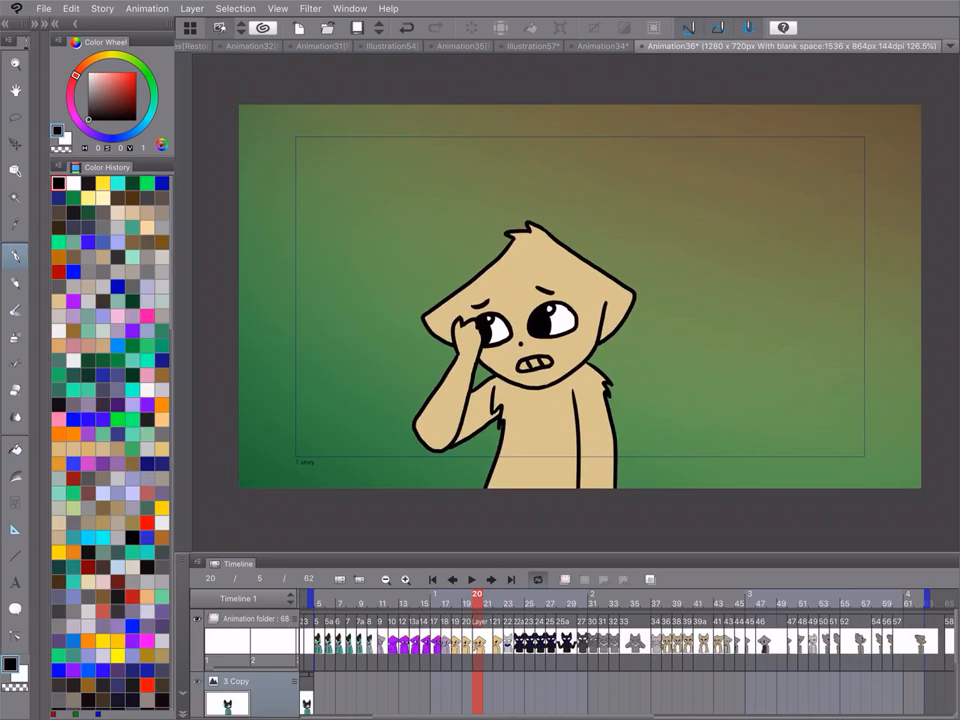
Start a new document, go through the available uses of work, and choose animation with the 1280x720 (144dpi) with blank space preset
click(44, 8)
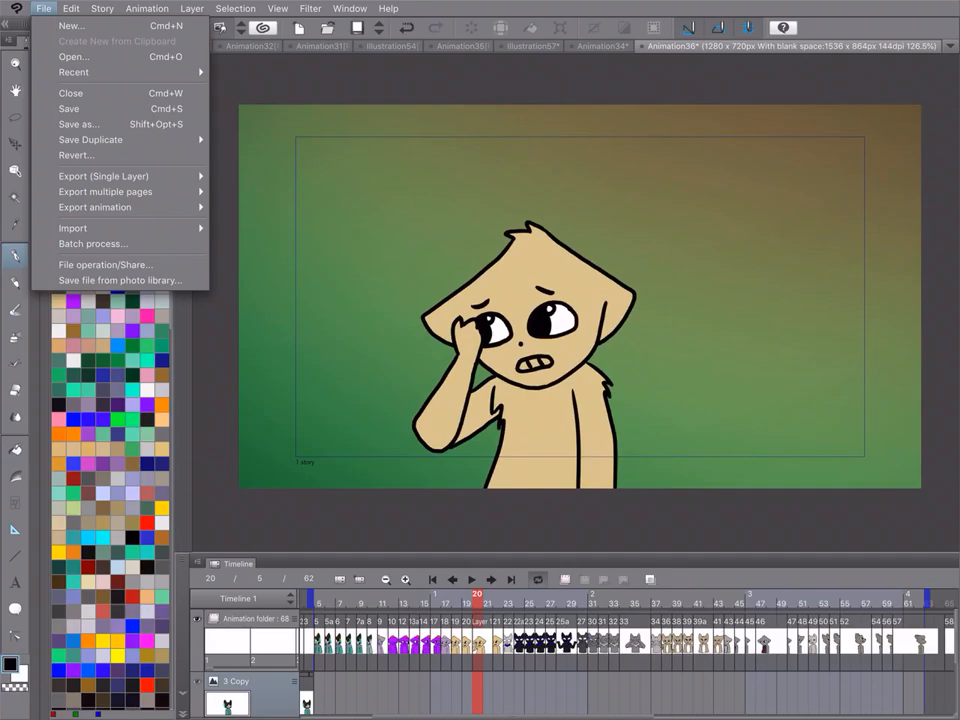
click(72, 25)
drag(561, 182, 537, 134)
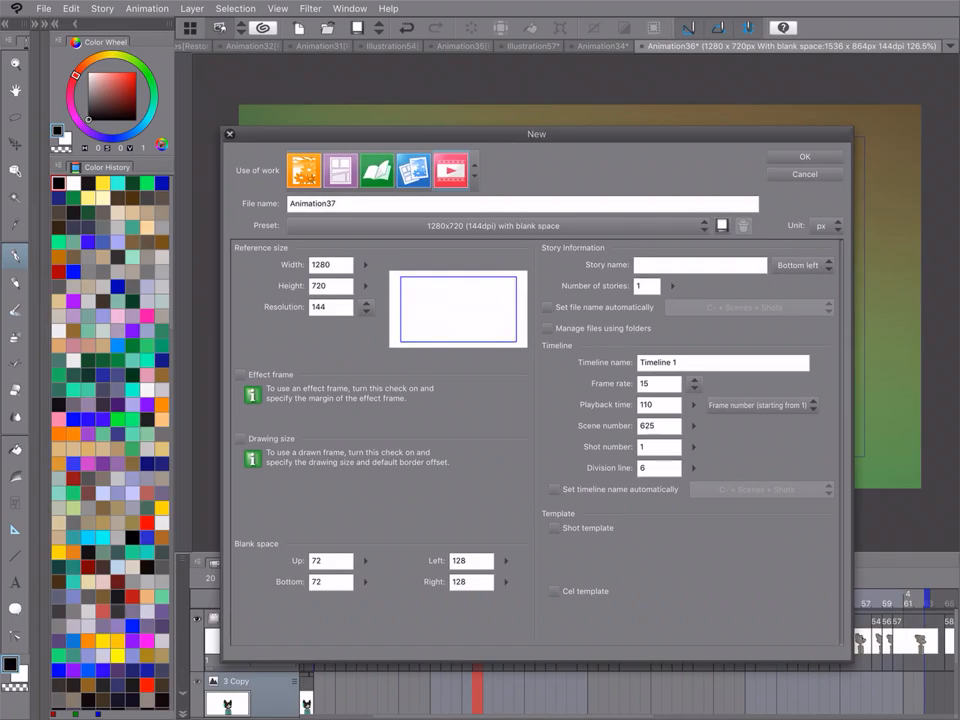
click(304, 171)
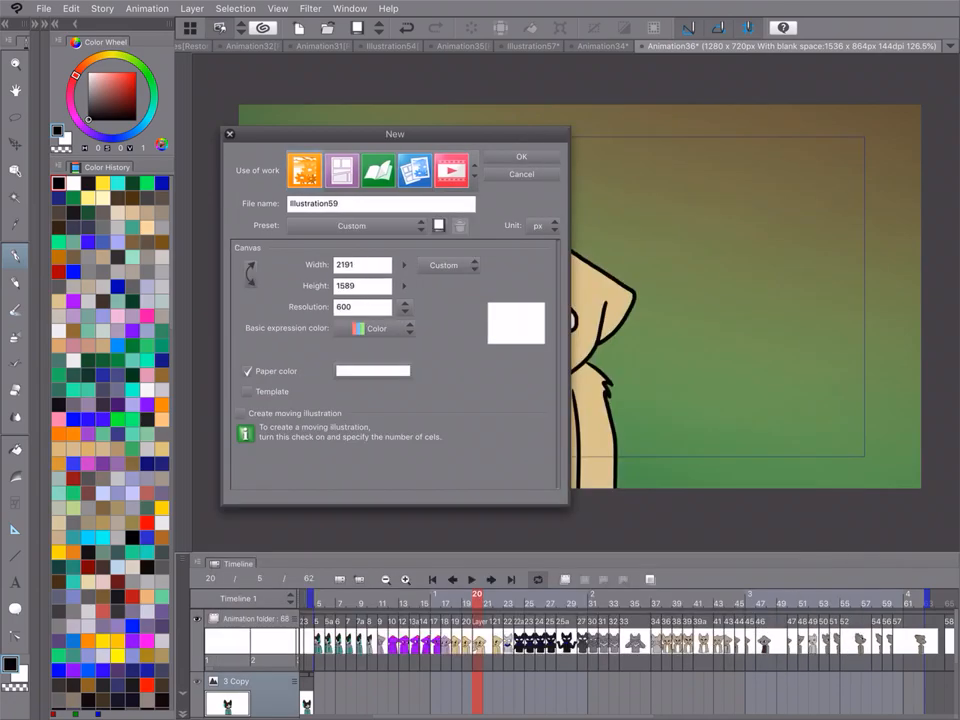
click(341, 171)
click(415, 171)
click(451, 171)
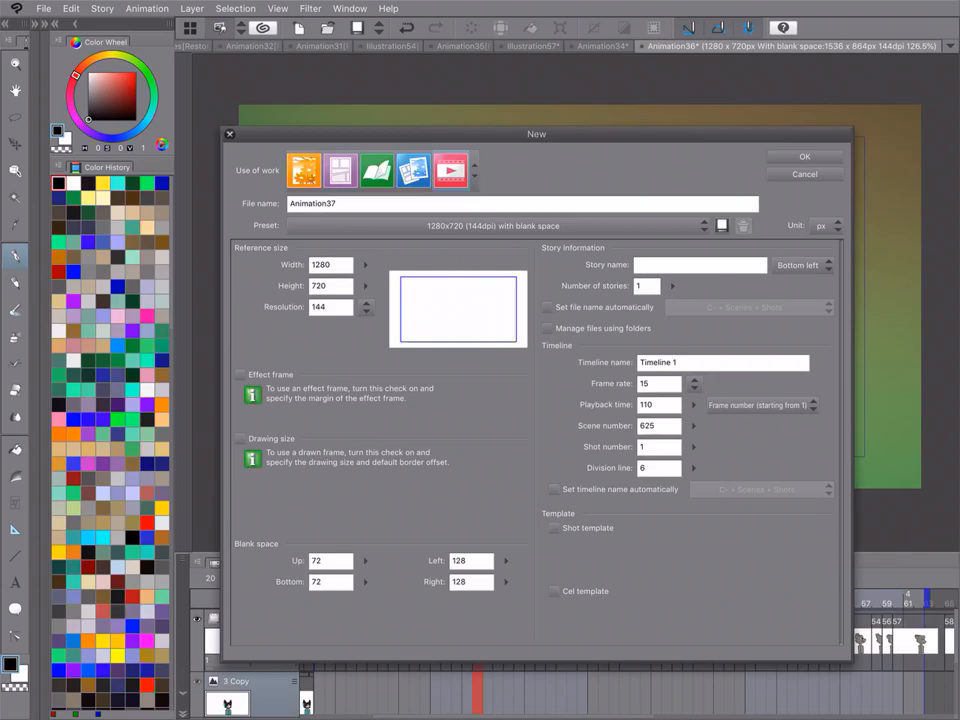
Try a 60 fps frame rate, settle on 15 fps, and create the Animation37 file
click(695, 383)
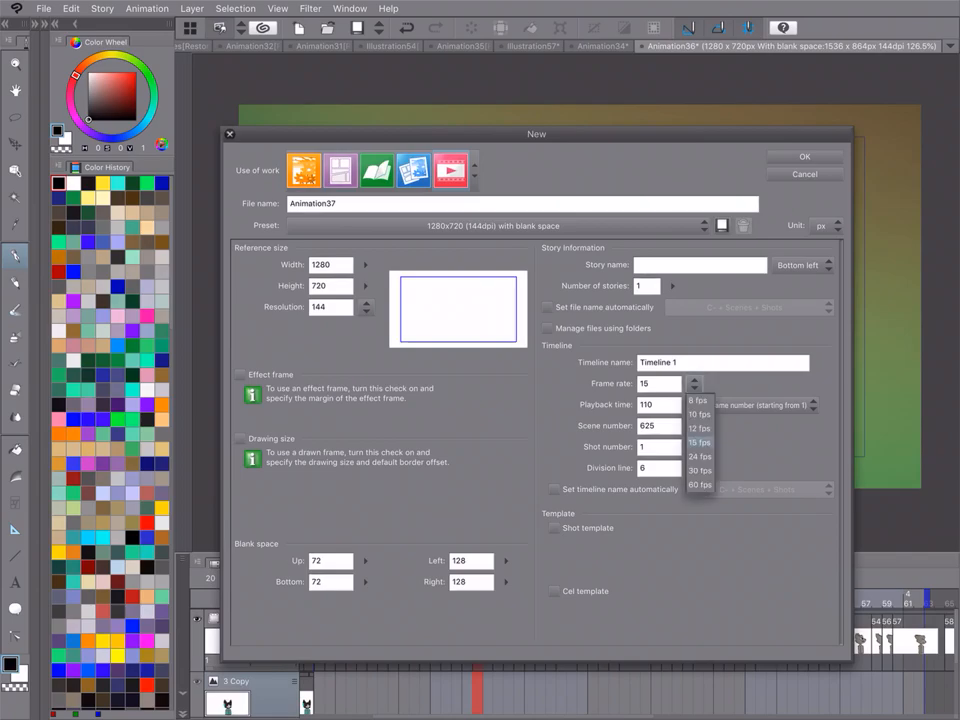
click(700, 485)
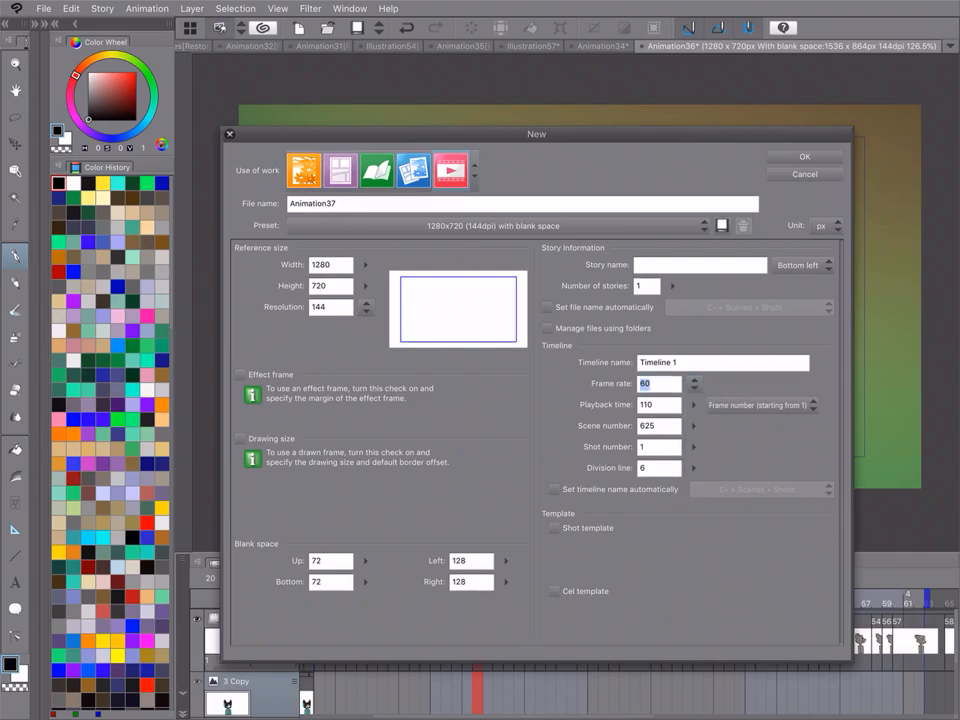
click(695, 383)
click(699, 442)
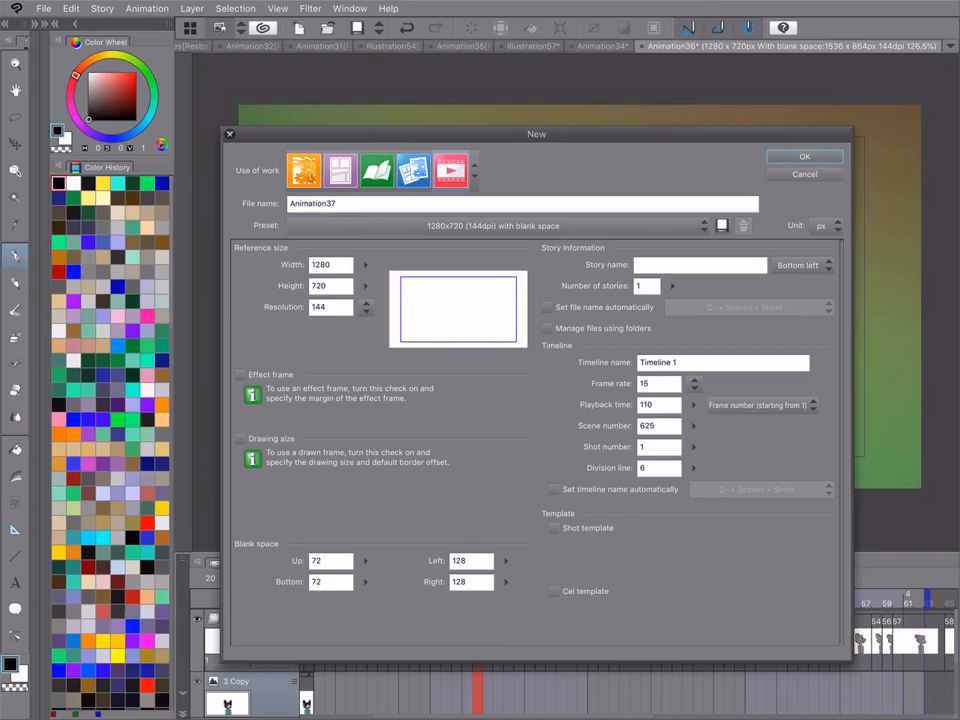
key(Return)
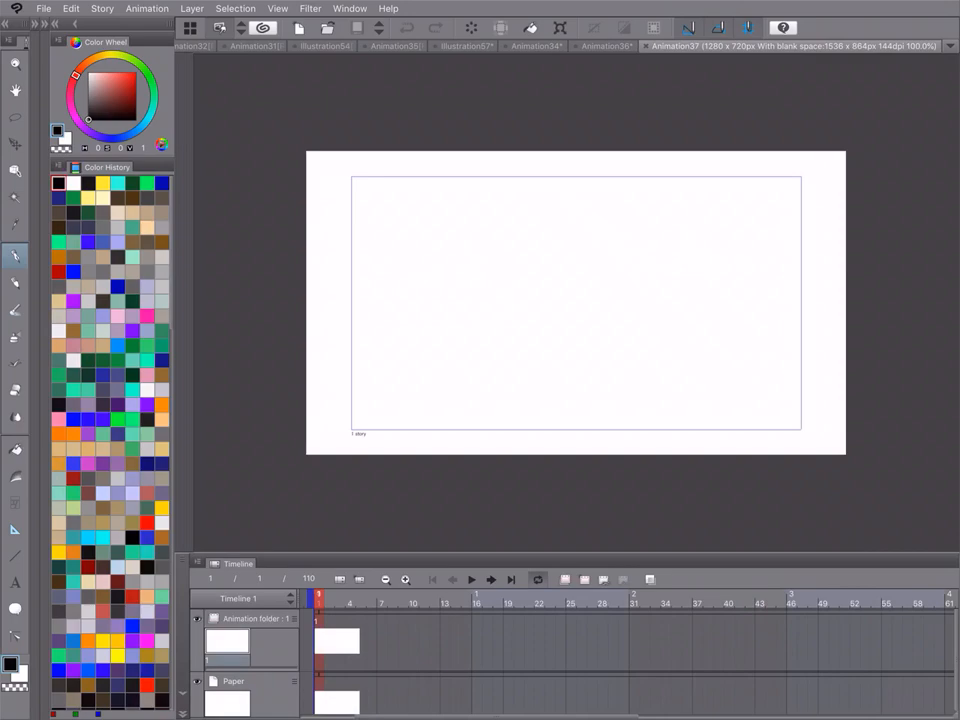
scroll(576, 302, up, 5)
scroll(576, 302, down, 5)
scroll(576, 302, up, 5)
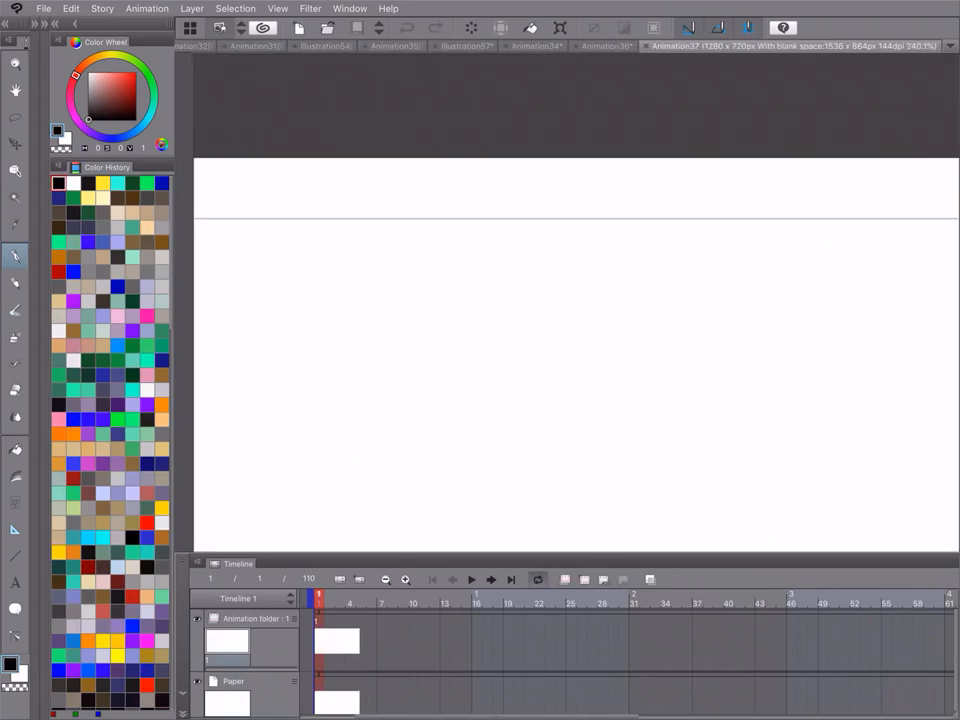
scroll(576, 302, up, 5)
scroll(576, 302, down, 5)
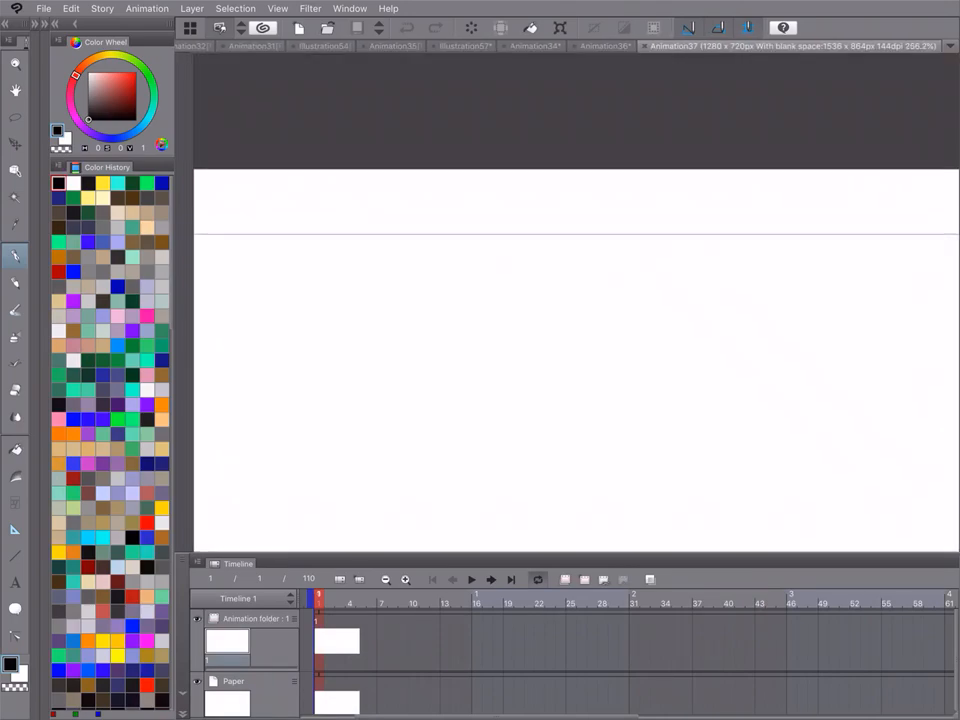
scroll(576, 302, down, 5)
scroll(576, 302, up, 3)
scroll(576, 302, down, 1)
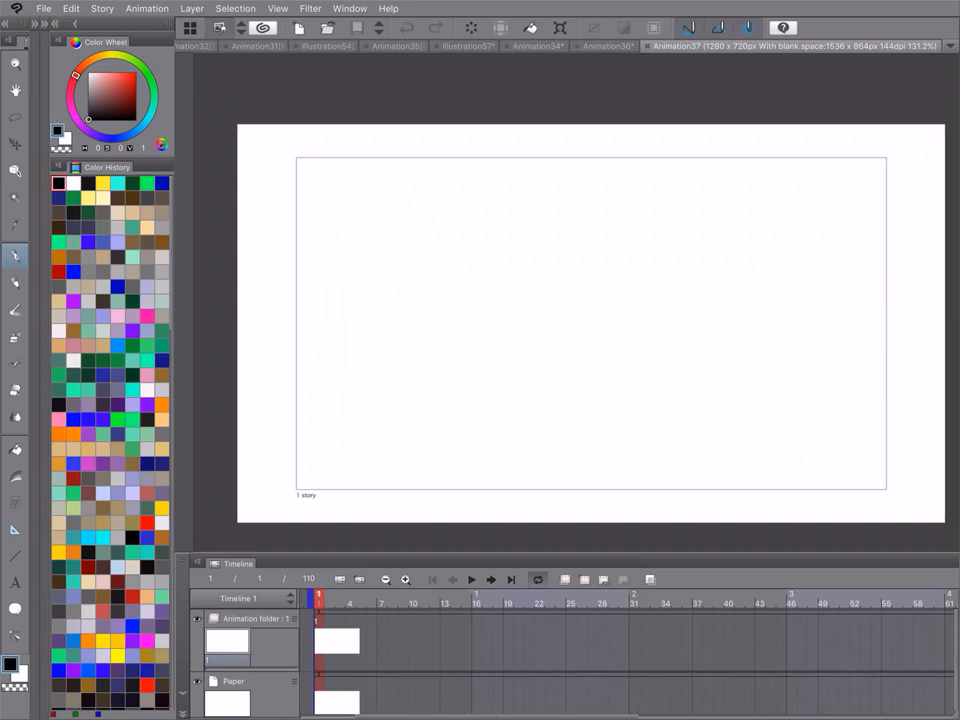
Draw a short curved black test stroke across the frame's left border, inspect it up close, and undo it
scroll(576, 302, up, 2)
mouse_move(285, 215)
mouse_down()
mouse_move(321, 246)
mouse_move(425, 298)
mouse_up()
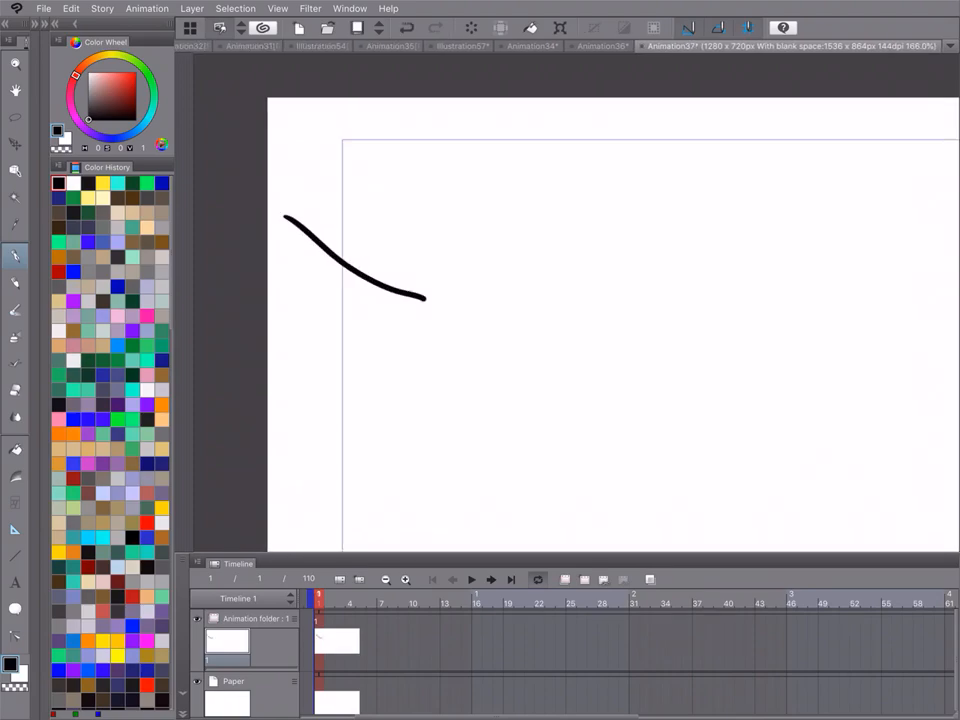
scroll(576, 302, up, 6)
scroll(576, 302, down, 2)
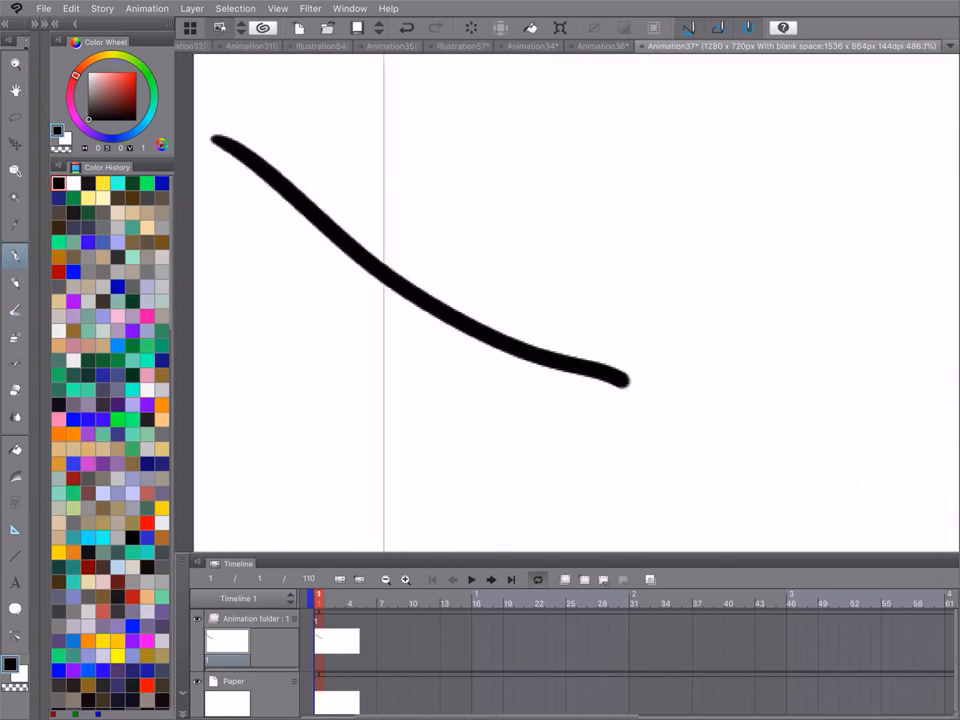
scroll(880, 413, up, 3)
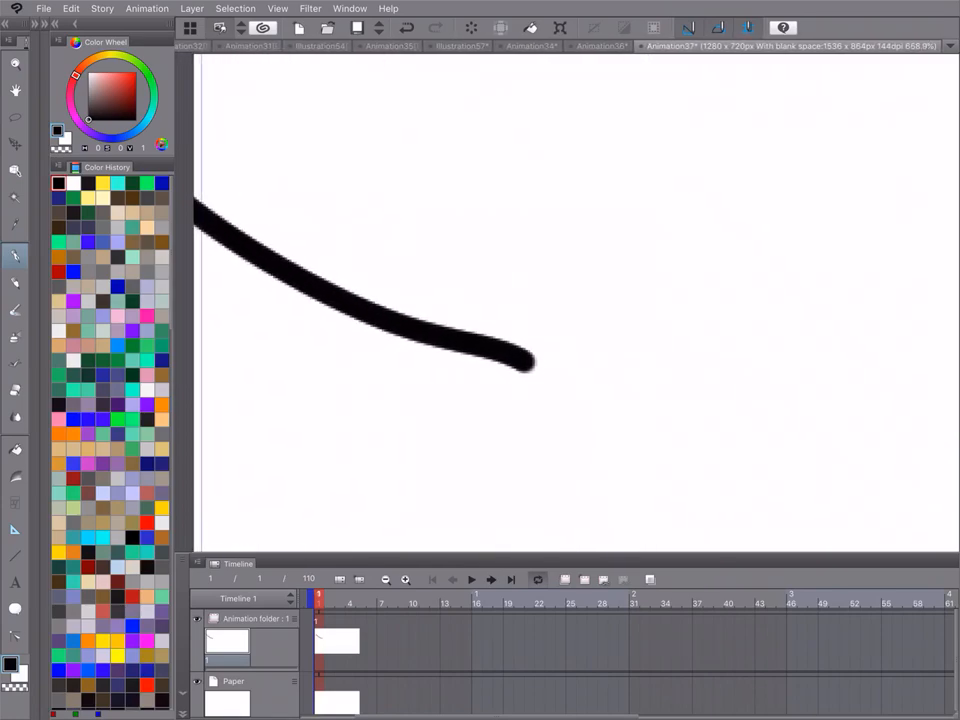
scroll(576, 302, down, 12)
key(ctrl+z)
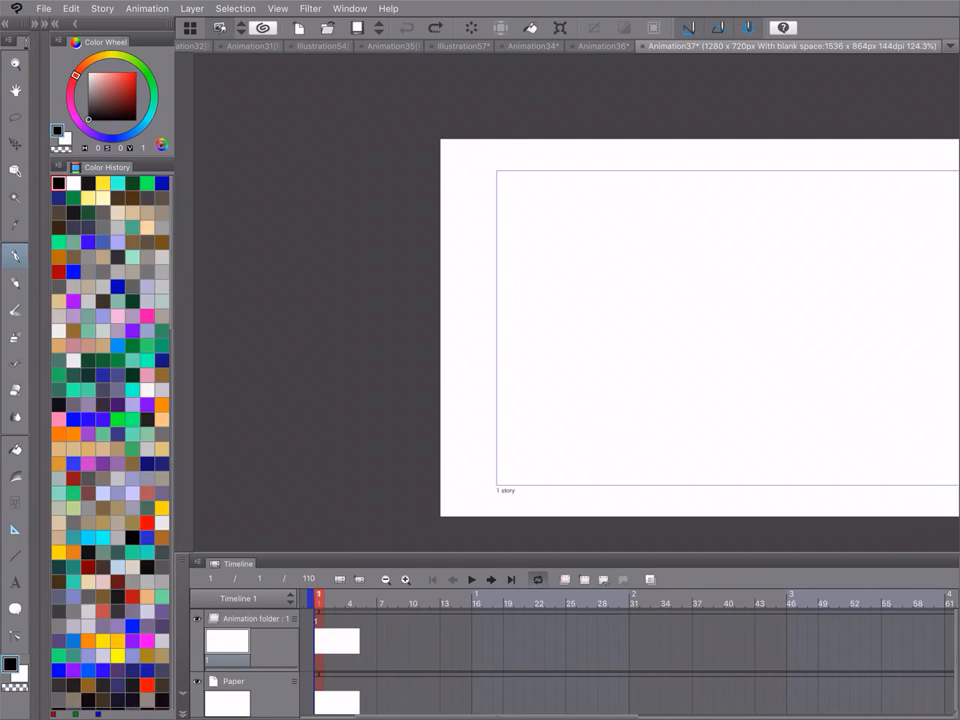
Hide the Timeline palette so only the canvas is shown
click(350, 8)
click(373, 353)
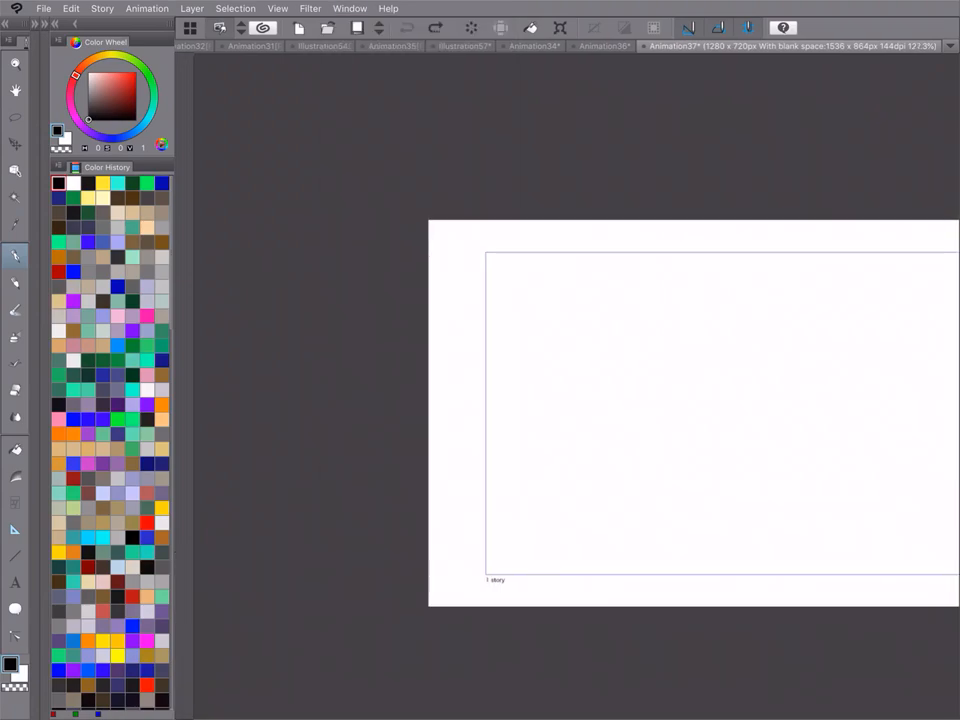
scroll(620, 300, down, 5)
scroll(657, 306, up, 5)
scroll(620, 300, down, 5)
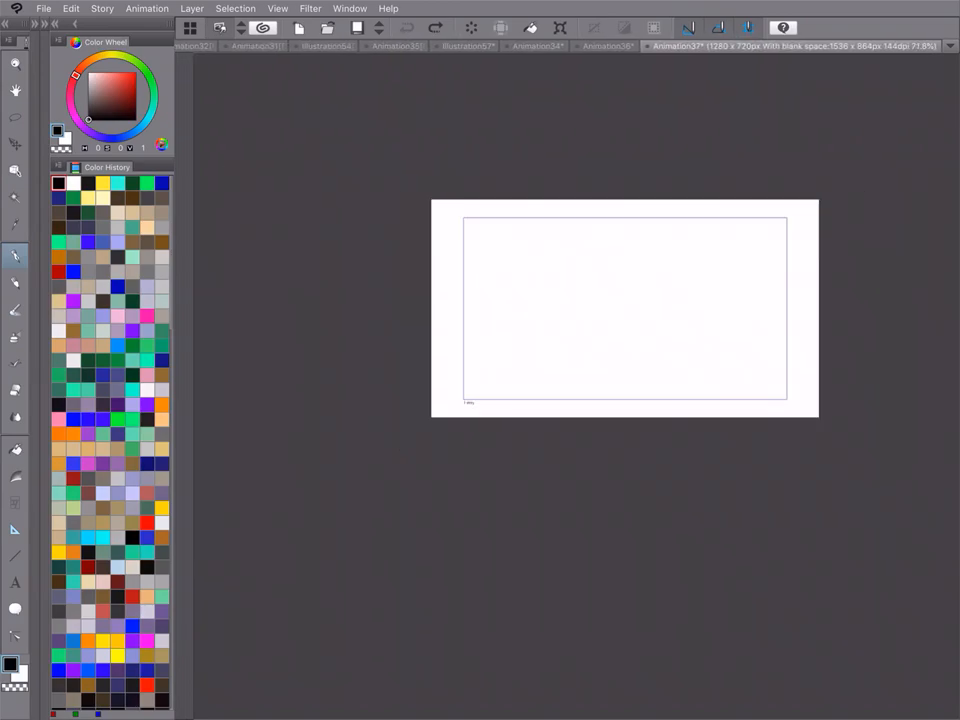
scroll(620, 300, up, 2)
scroll(620, 300, up, 1)
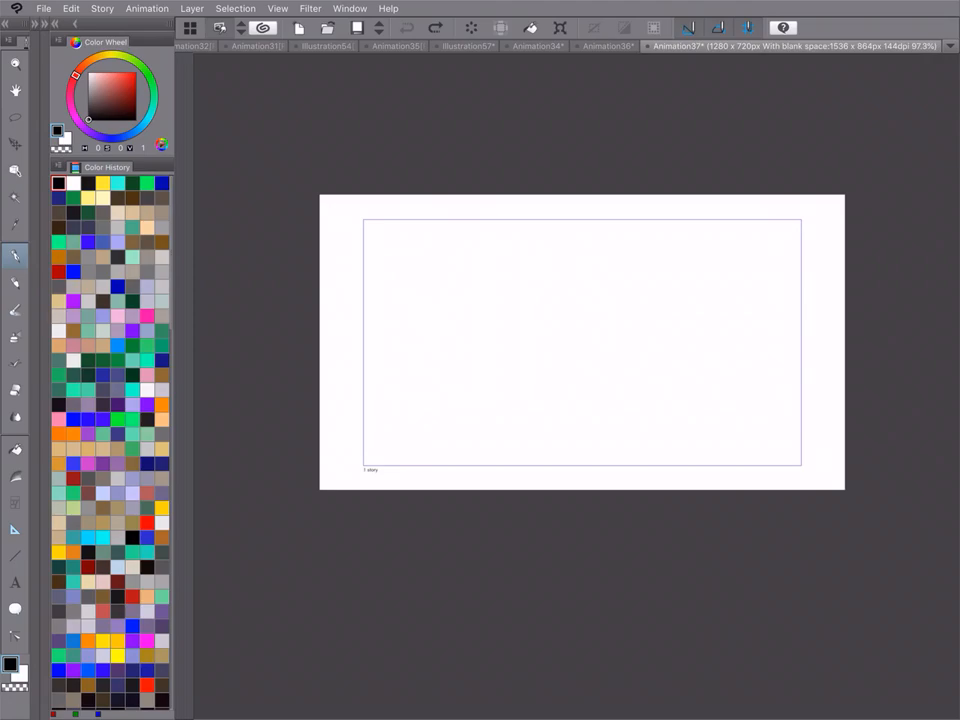
Show the Timeline palette and make it slightly taller
click(350, 8)
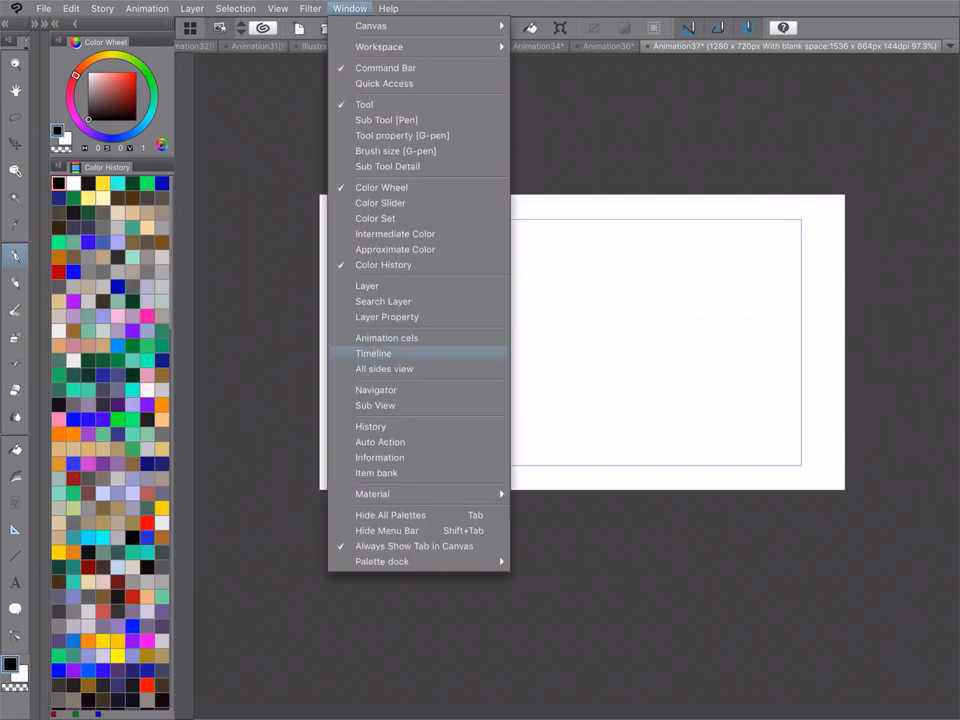
click(373, 353)
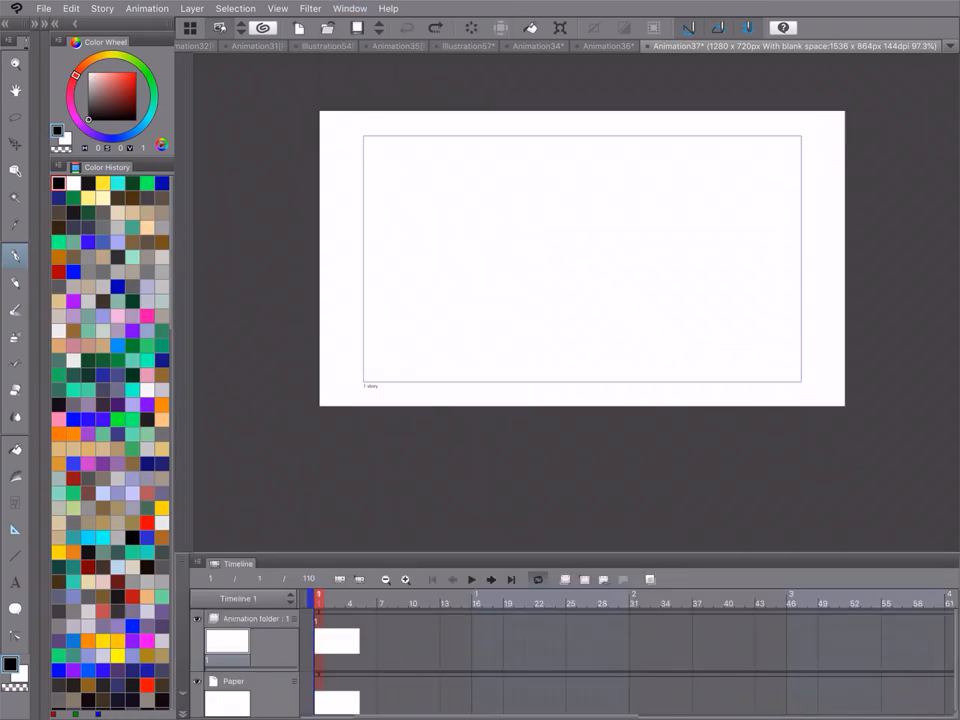
mouse_move(616, 553)
mouse_down()
mouse_move(611, 514)
mouse_move(613, 546)
mouse_up()
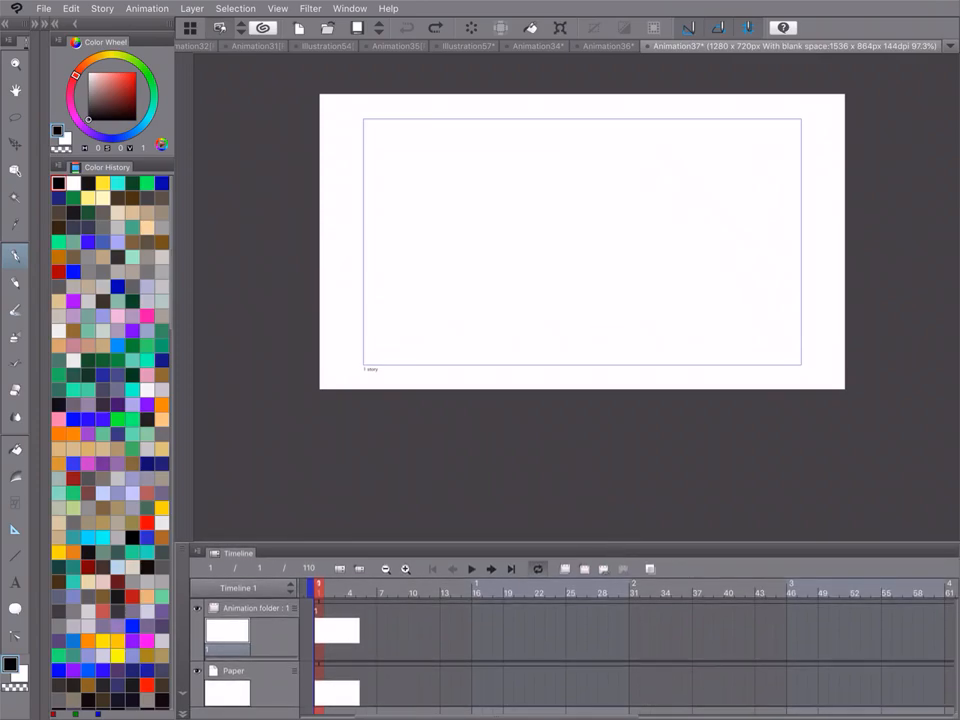
Play the blank animation briefly, stop it, and jump to the last frame of the timeline
click(471, 569)
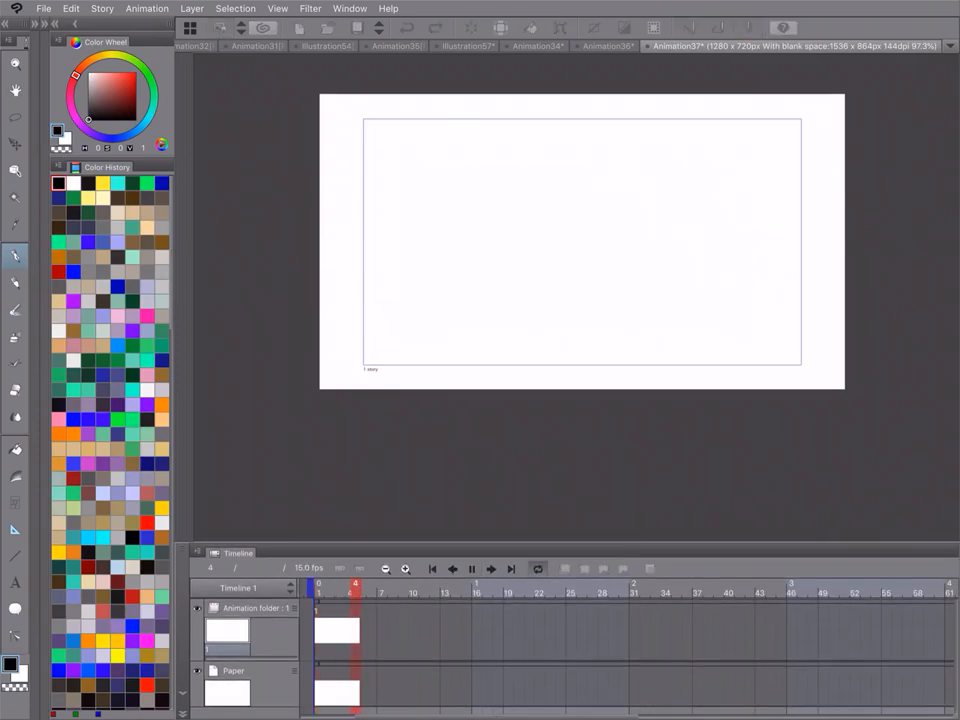
click(471, 569)
click(433, 569)
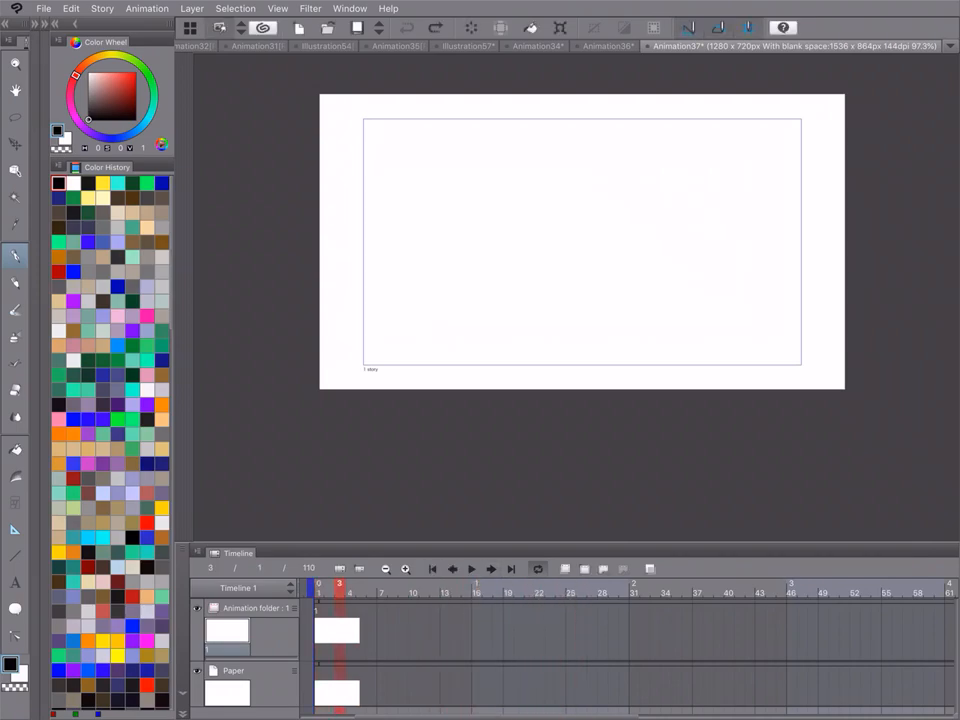
click(511, 569)
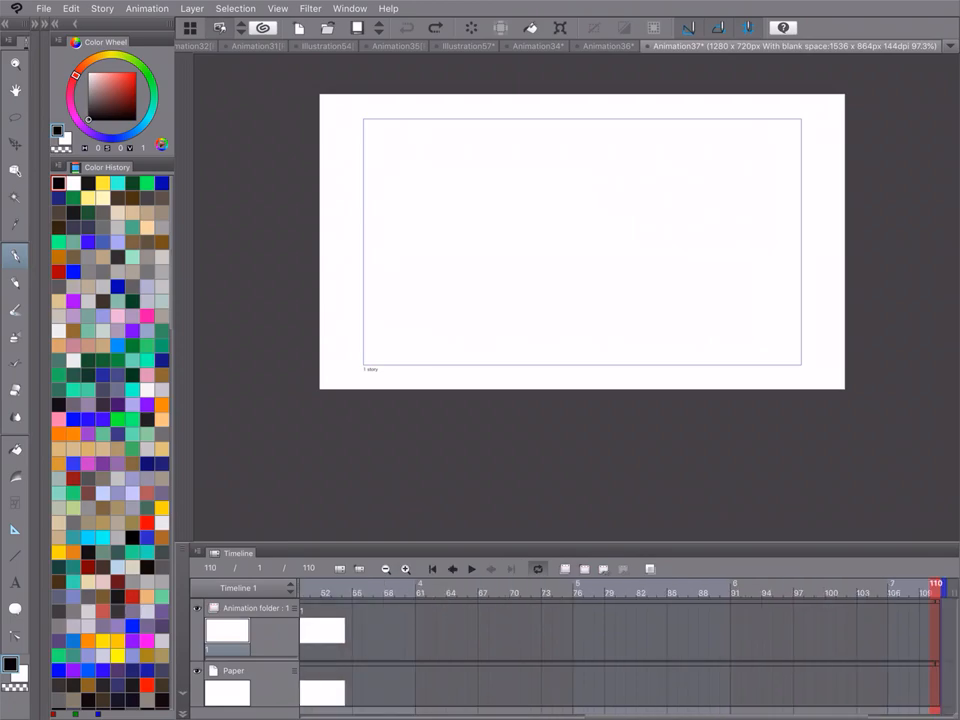
scroll(620, 650, right, 3)
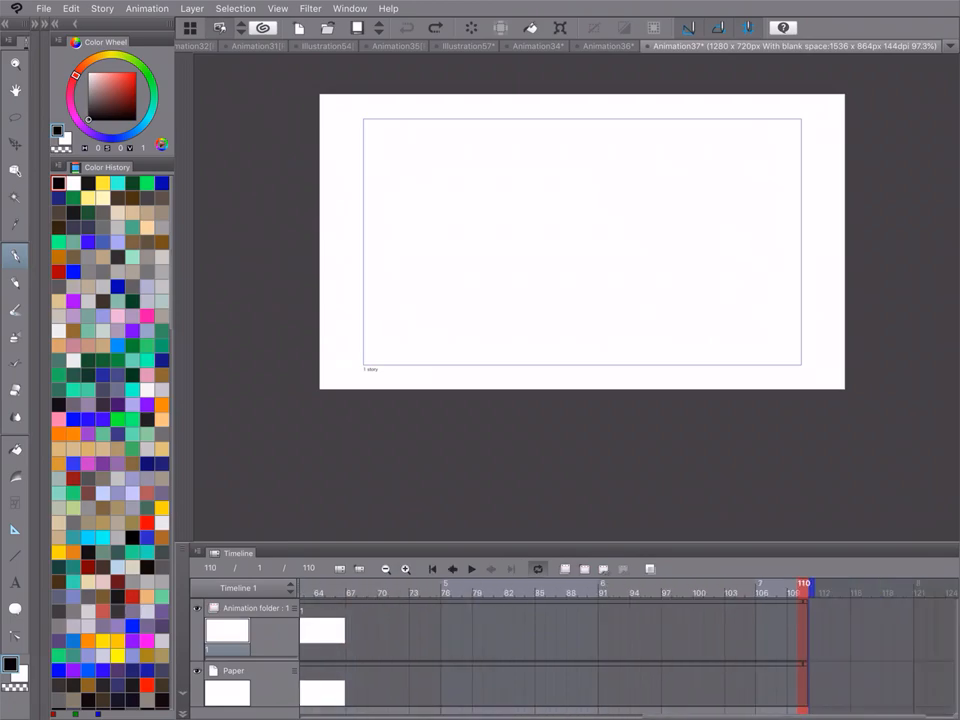
Move the timeline's end marker to frames 102, 106 and 27, finishing with a length of 19 frames
mouse_move(743, 590)
mouse_down()
mouse_move(627, 636)
mouse_move(659, 640)
mouse_up()
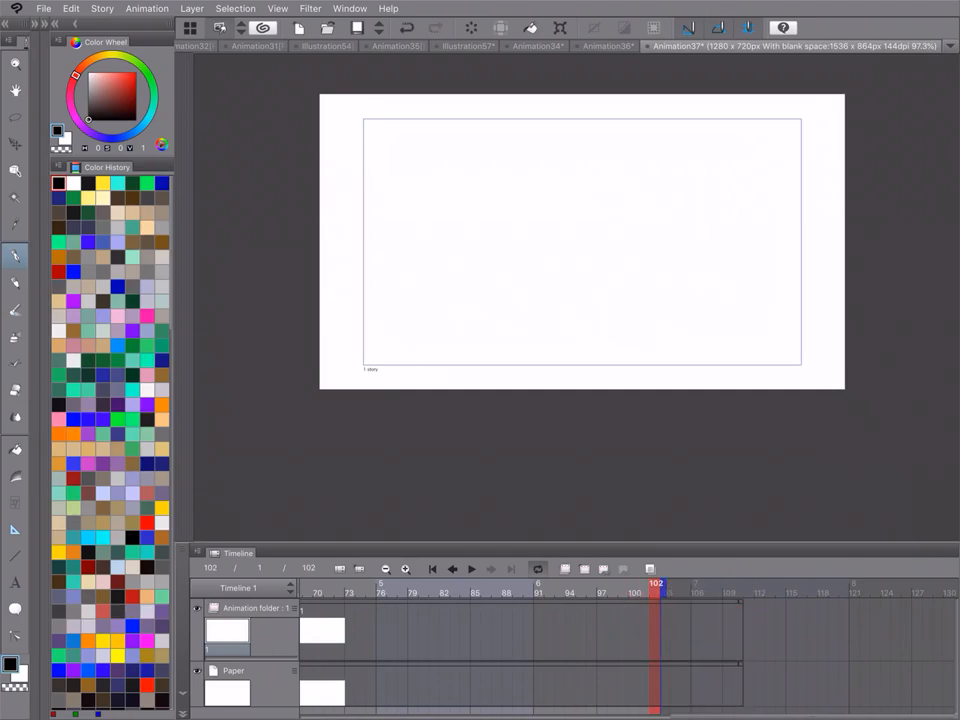
drag(659, 586, 703, 586)
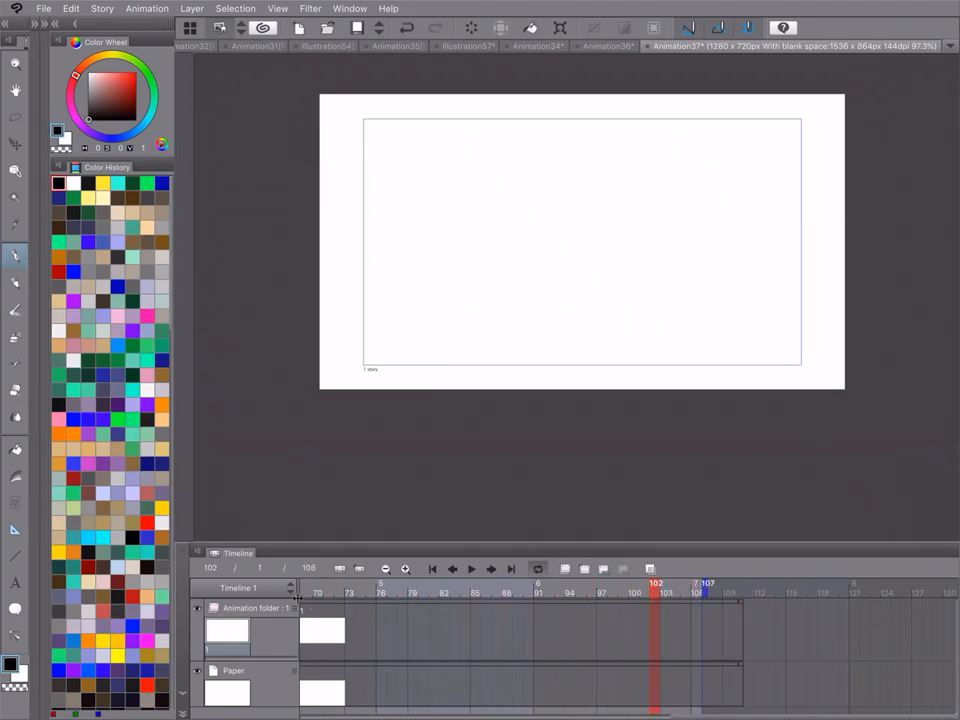
scroll(620, 650, left, 4)
mouse_move(211, 588)
mouse_down()
mouse_move(335, 579)
mouse_move(253, 569)
mouse_move(321, 590)
mouse_move(438, 594)
mouse_move(578, 580)
mouse_move(563, 582)
mouse_move(667, 587)
mouse_up()
click(432, 569)
click(511, 569)
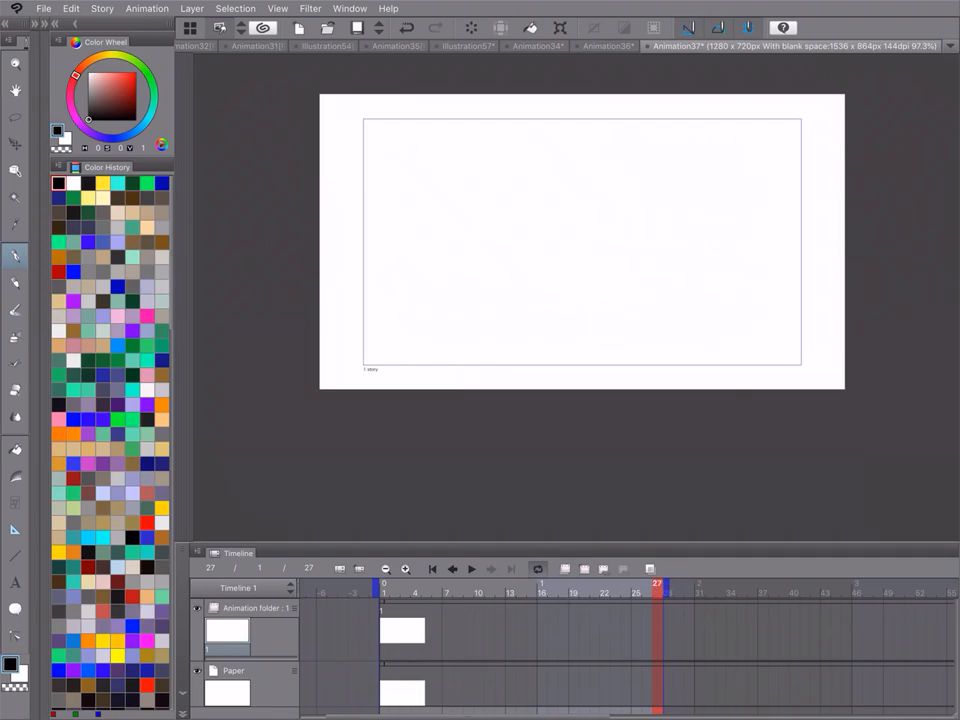
drag(667, 587, 581, 587)
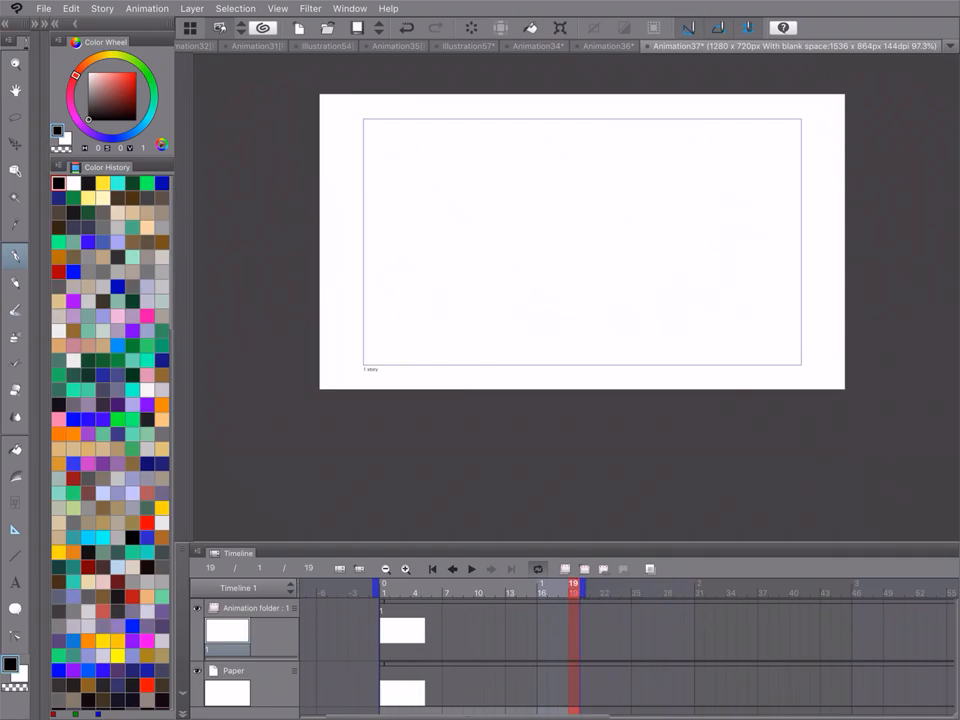
Play the blank animation, extend its length to 37 frames, and play it again before stopping
key(space)
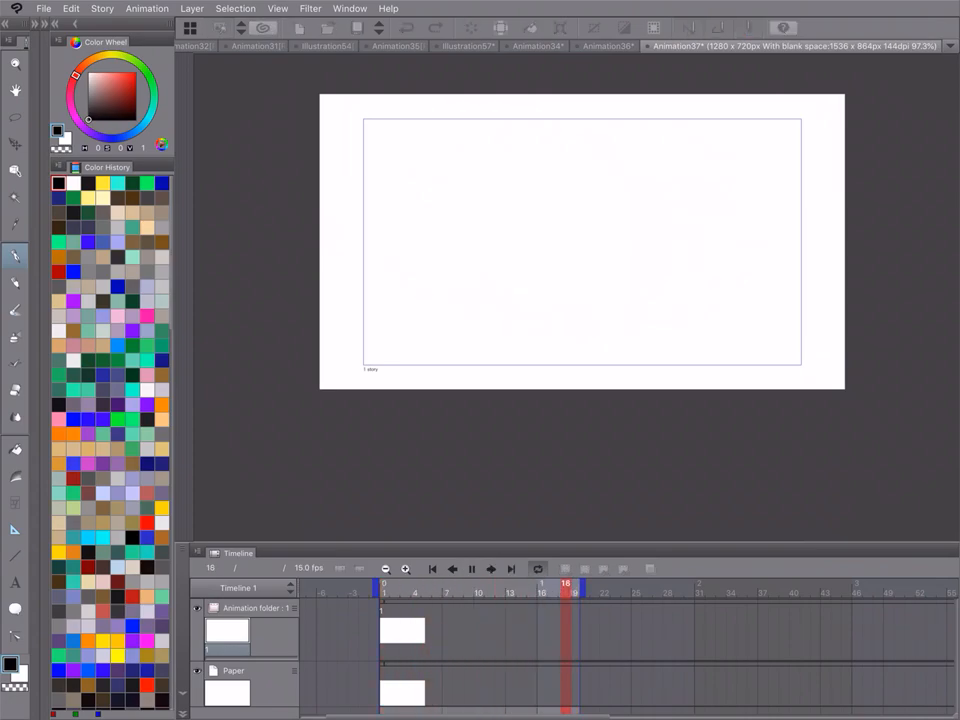
drag(582, 588, 771, 588)
click(763, 588)
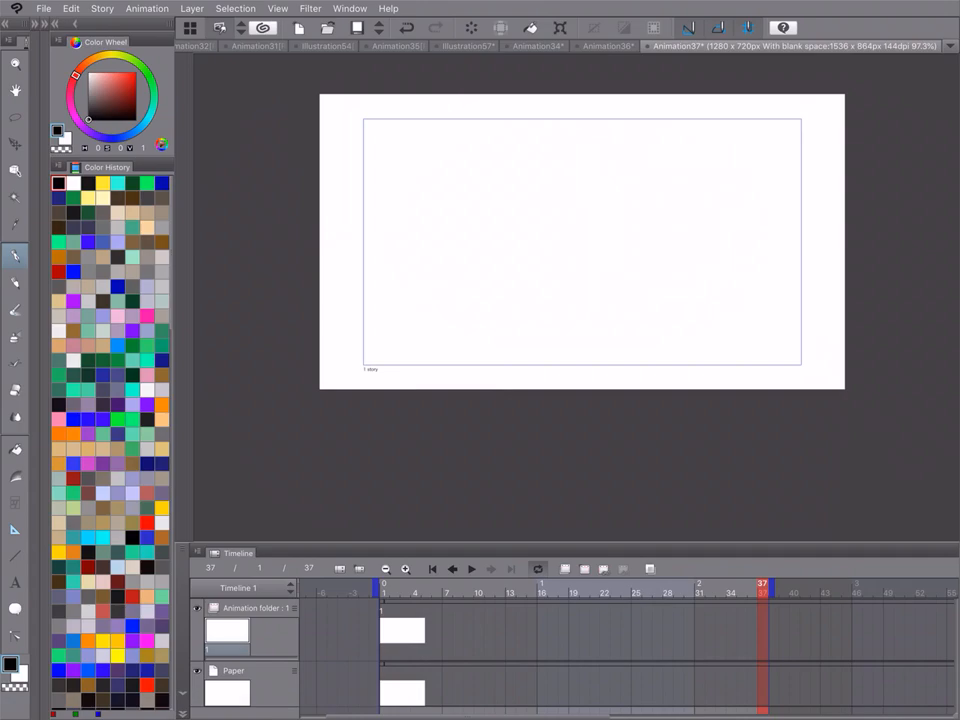
key(space)
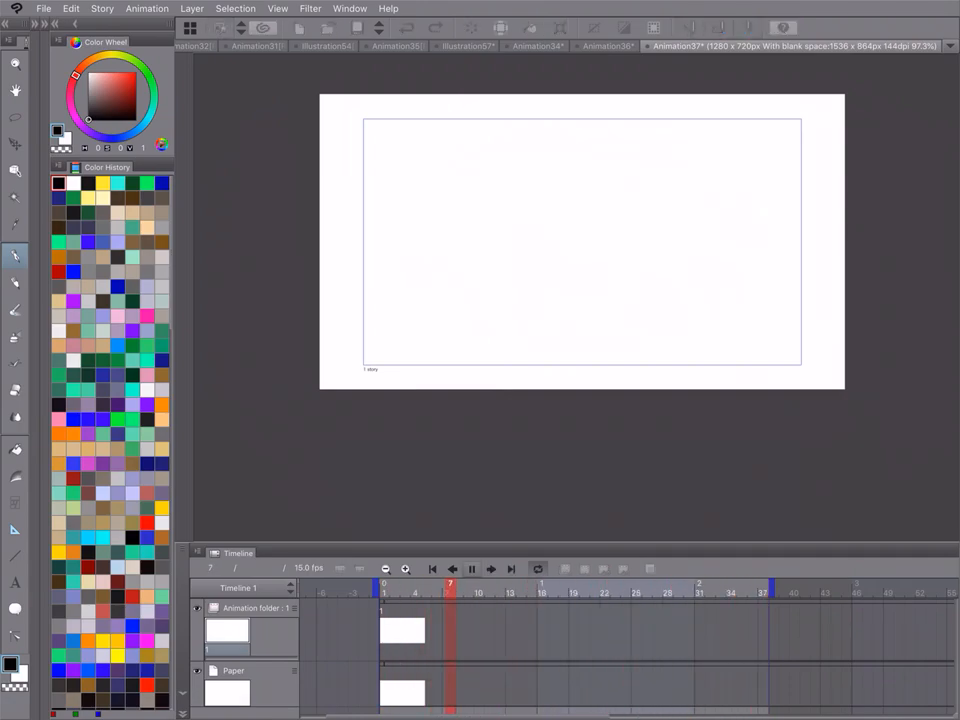
key(space)
Shorten the animation to 6 frames and add new animation cels from the first frame through frame 6
mouse_move(771, 588)
mouse_down()
mouse_move(424, 588)
mouse_move(446, 588)
mouse_up()
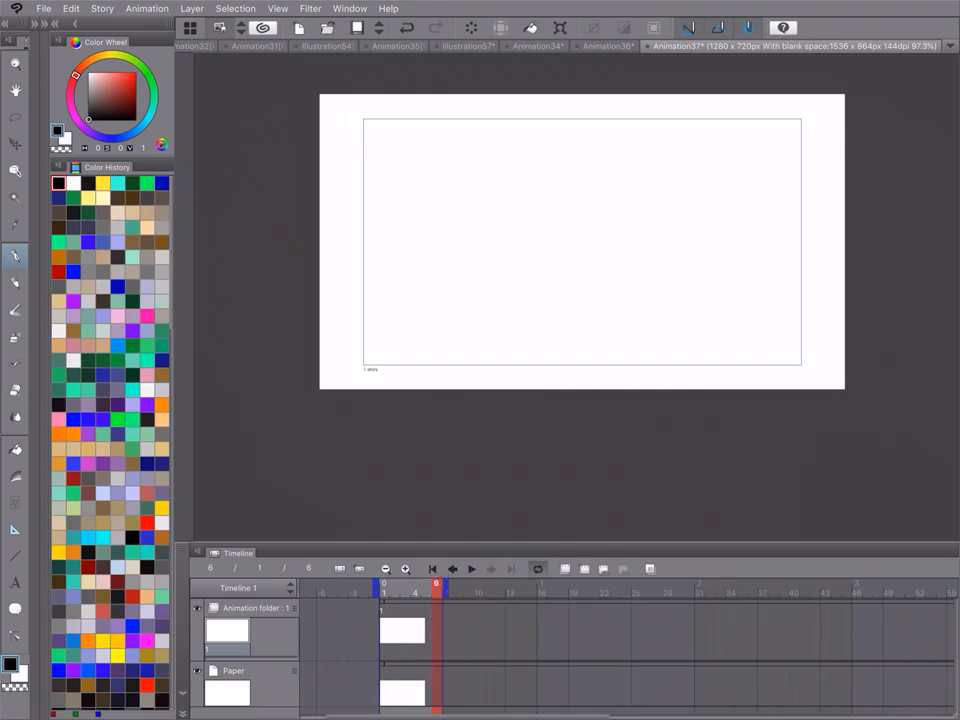
click(384, 589)
click(584, 569)
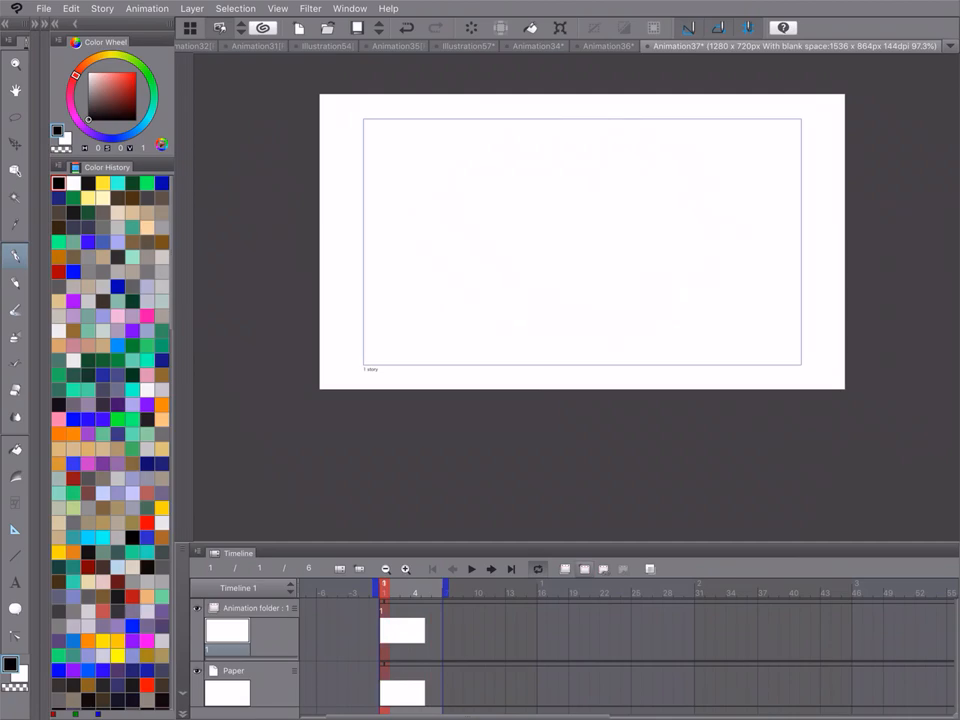
click(584, 569)
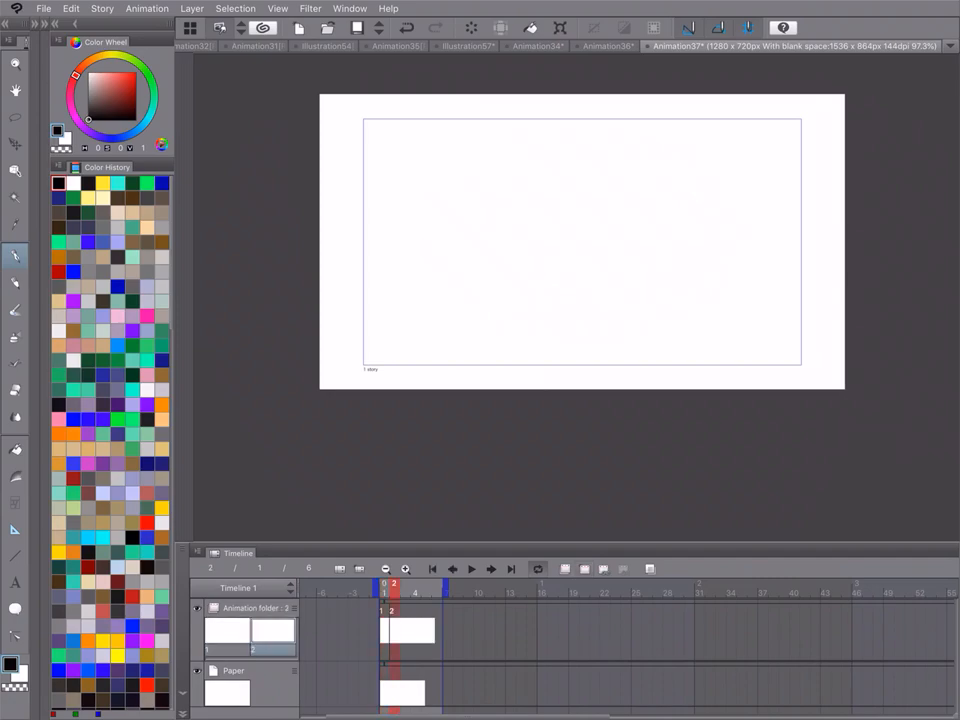
click(584, 569)
click(584, 569)
click(584, 569)
click(584, 569)
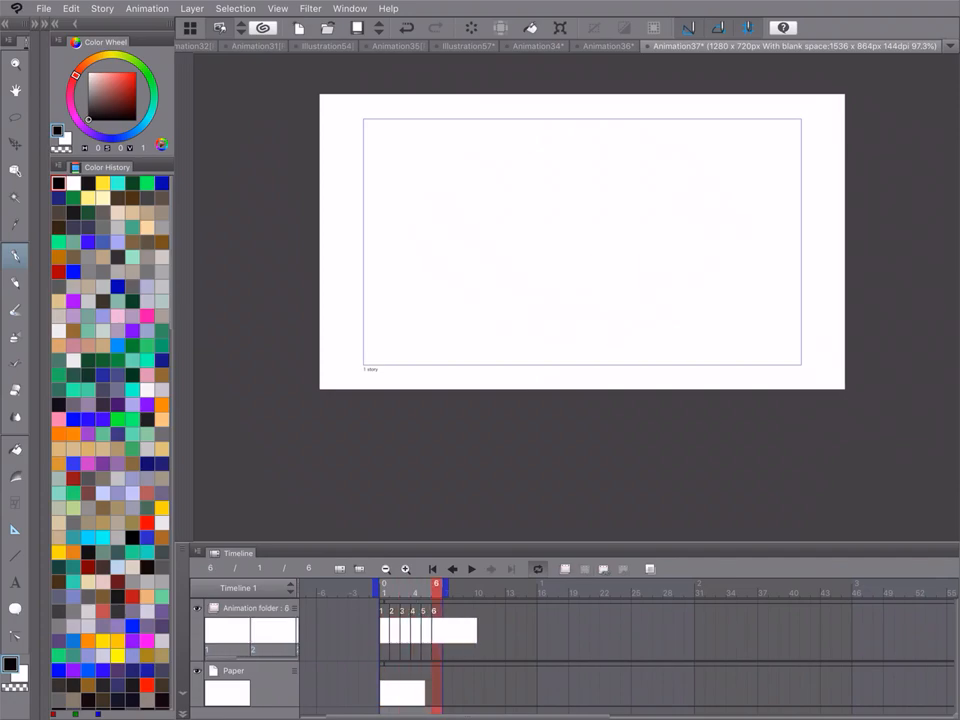
Extend the animation length to 35 frames and keep adding new cels until the animation folder has 28
drag(446, 584, 750, 606)
click(584, 569)
click(584, 569)
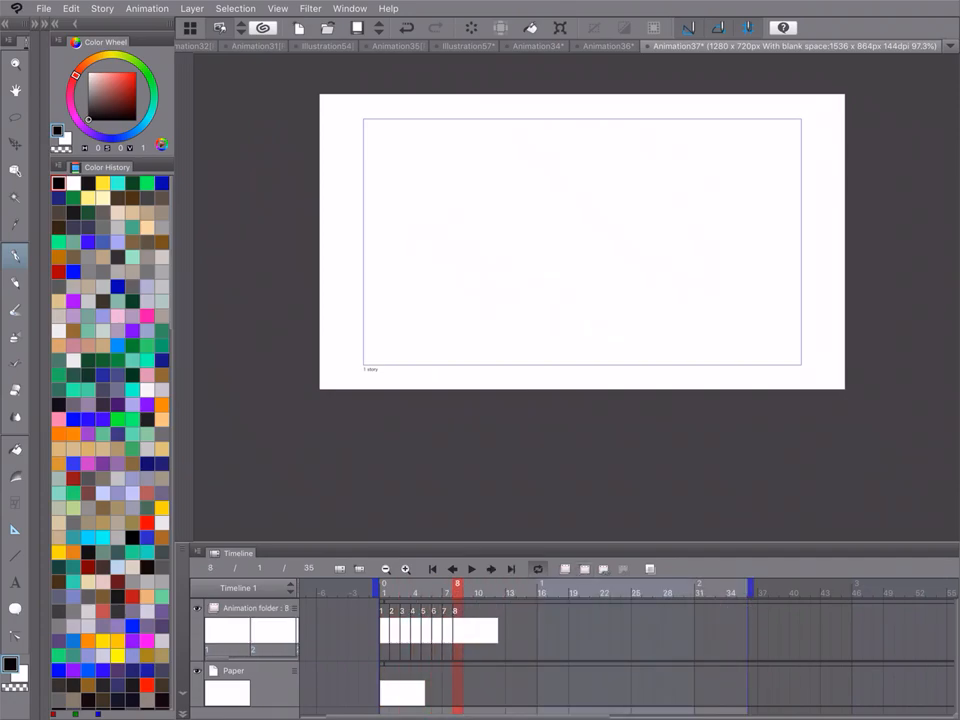
click(584, 569)
click(584, 569)
click(584, 569)
click(584, 569)
click(584, 569)
click(584, 569)
click(584, 569)
click(584, 569)
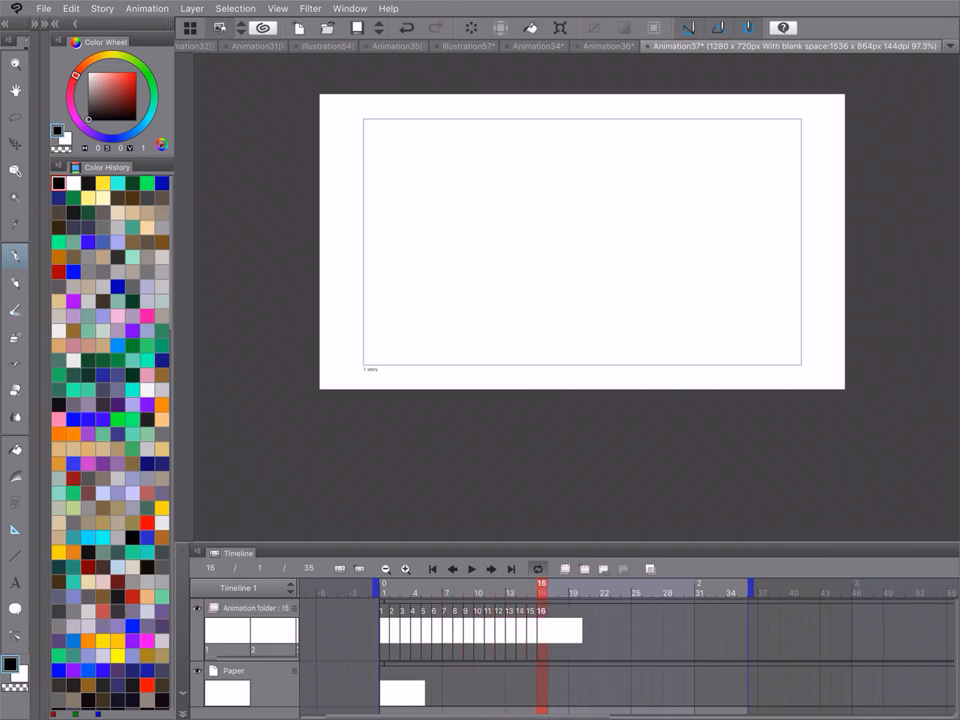
click(584, 569)
click(584, 569)
click(584, 569)
click(584, 569)
click(584, 569)
click(584, 569)
click(584, 569)
click(584, 569)
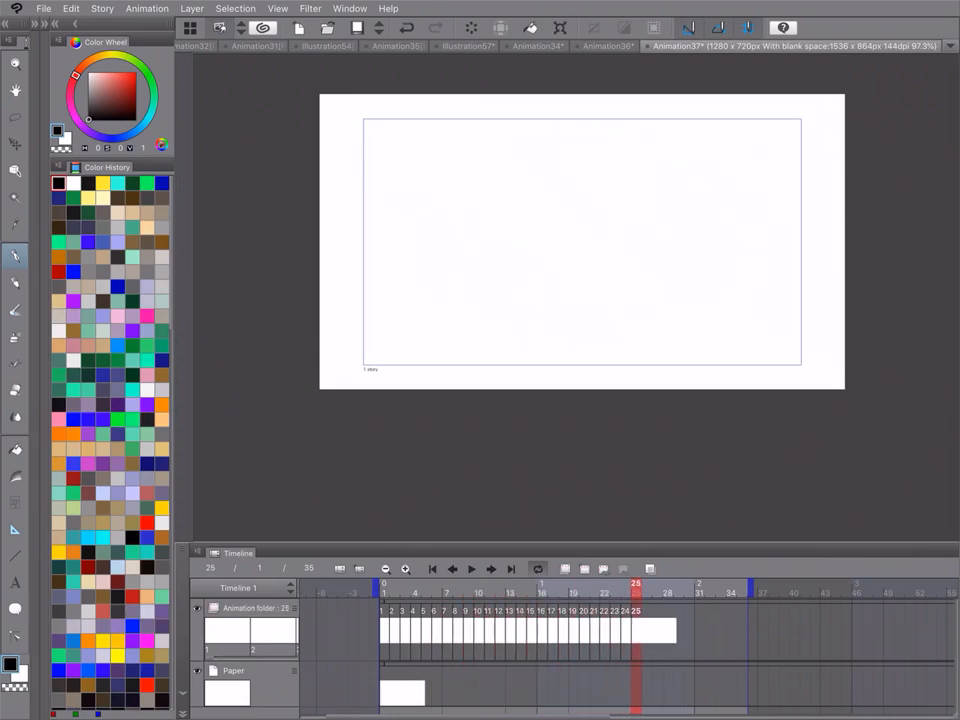
click(584, 569)
click(584, 569)
click(584, 569)
Shorten the animation to 6 frames again and visit frames 3, 4 and 6 before returning to frame 1
mouse_move(751, 587)
mouse_down()
mouse_move(506, 588)
mouse_move(445, 615)
mouse_up()
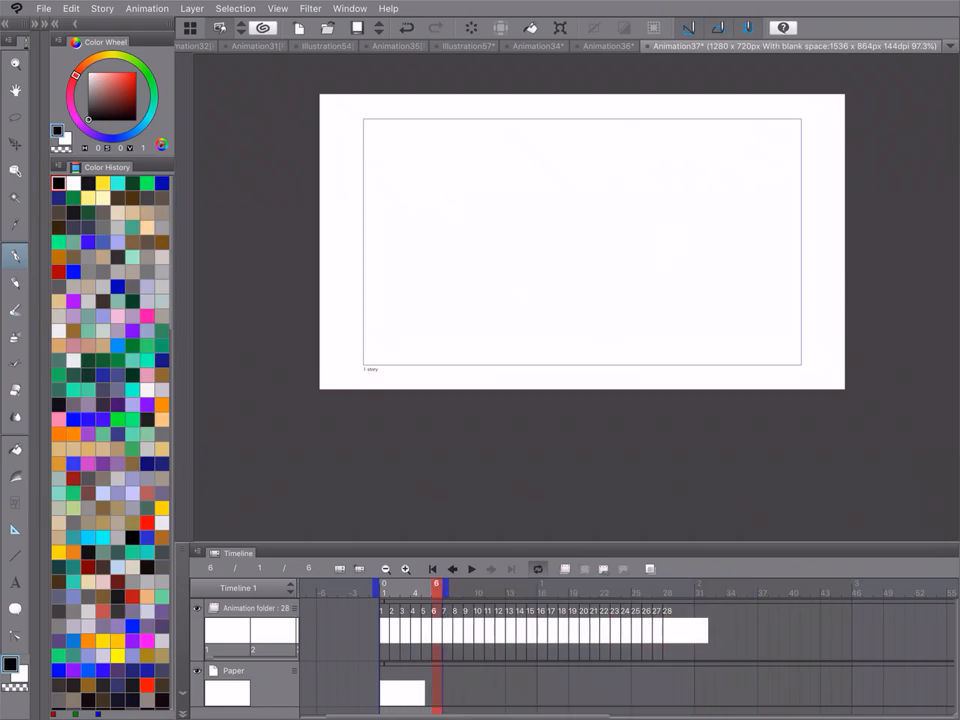
click(384, 592)
scroll(582, 242, up, 3)
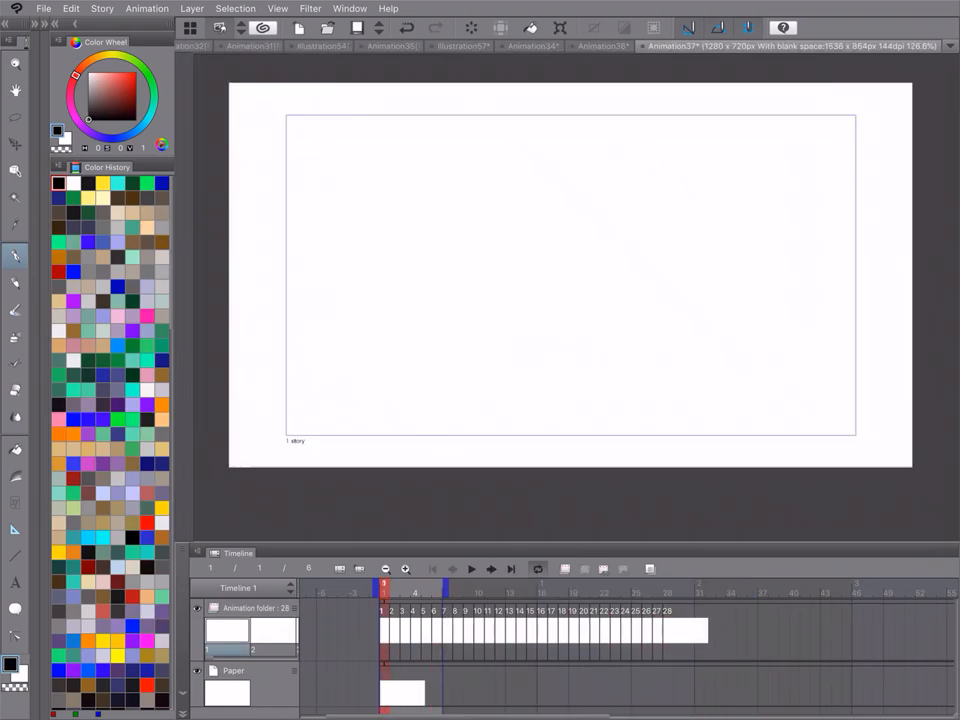
scroll(582, 280, down, 1)
click(406, 591)
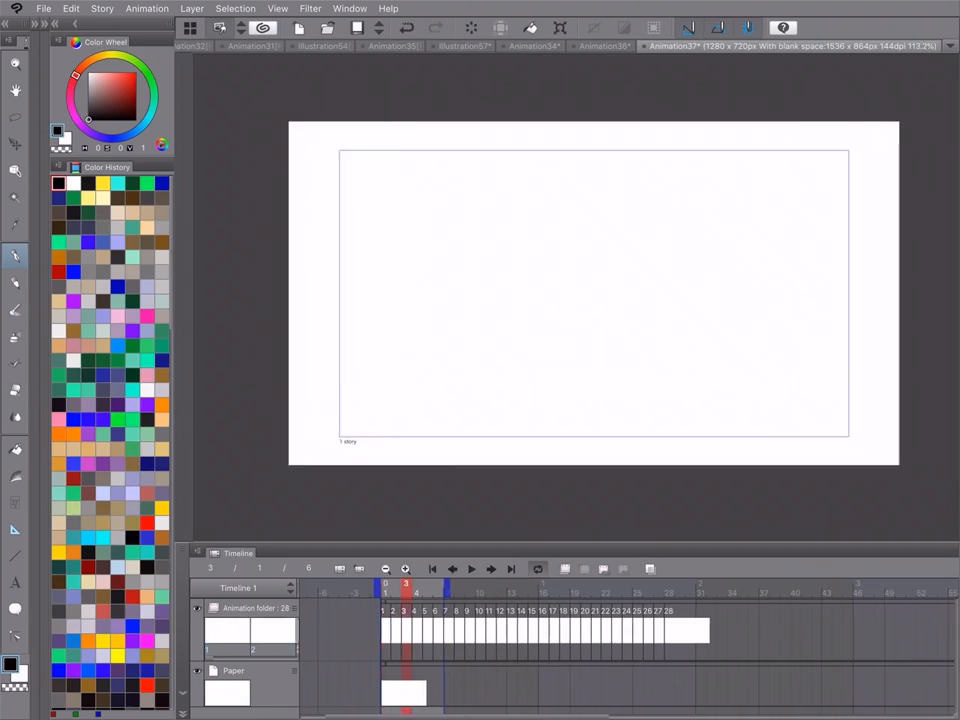
click(417, 591)
click(438, 591)
click(386, 591)
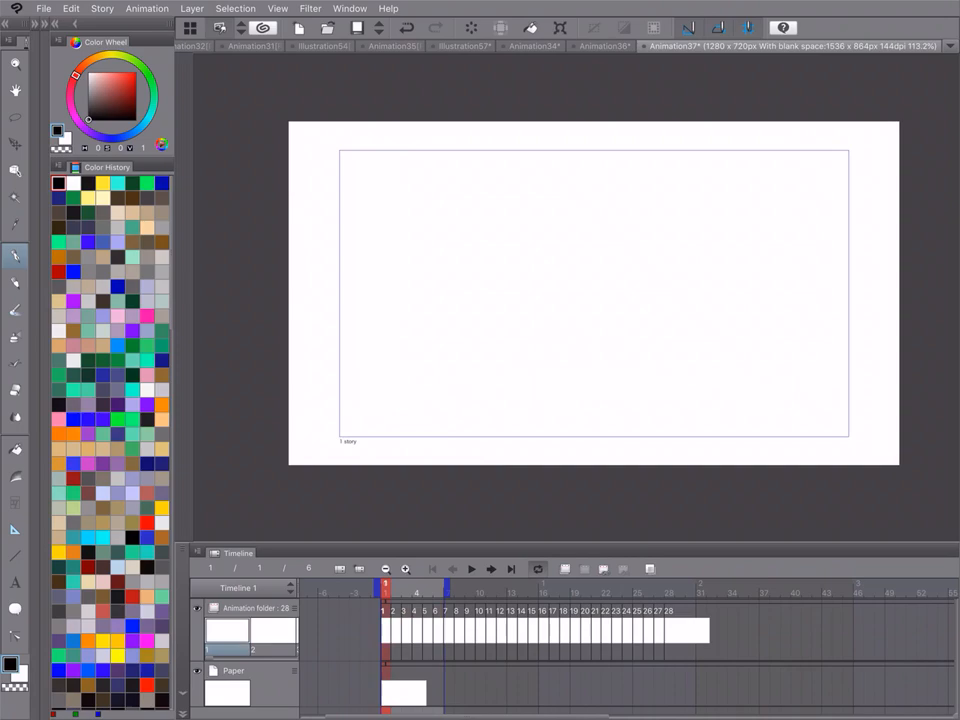
Draw a short diagonal black stroke and a curved one on the first cel, and undo the curved stroke
scroll(622, 281, up, 4)
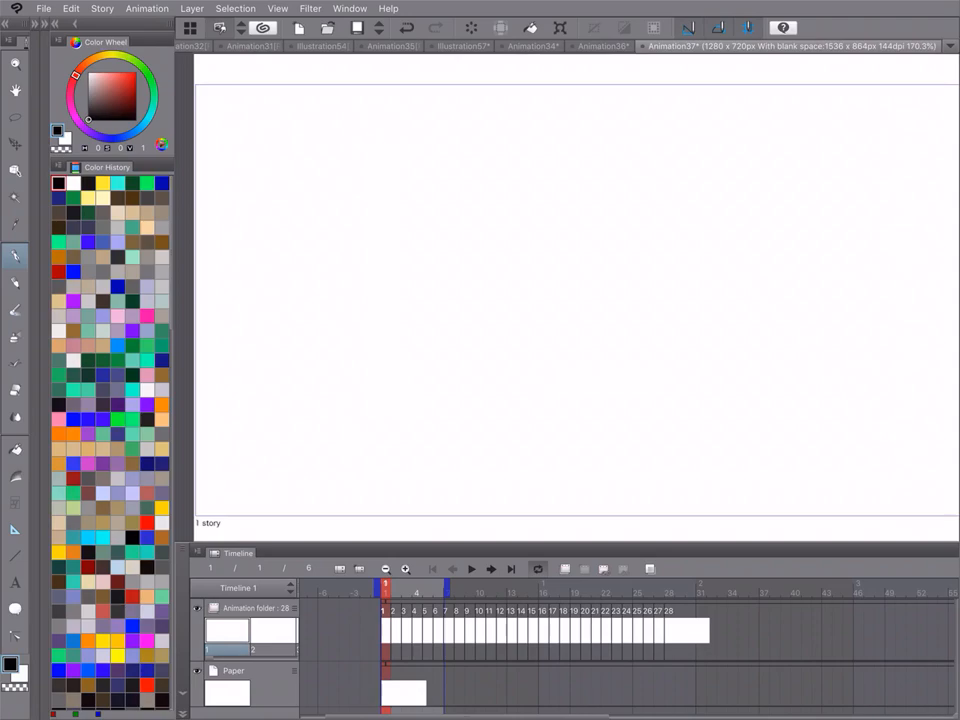
mouse_move(494, 221)
mouse_down()
mouse_move(525, 261)
mouse_move(491, 283)
mouse_up()
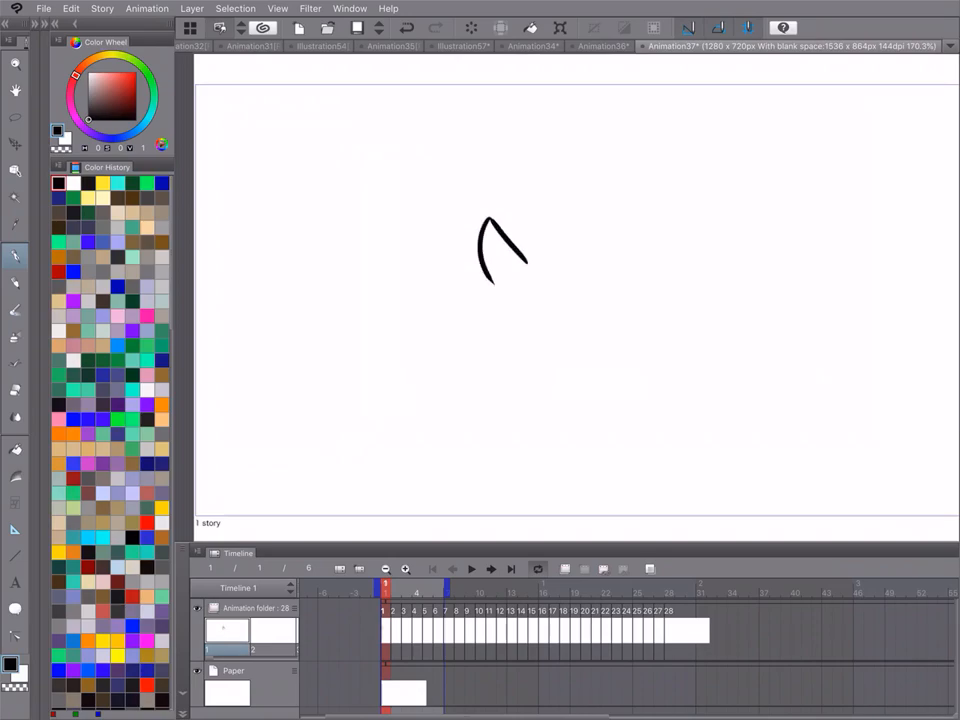
key(ctrl+z)
Collapse the color palettes, expand the material palette dock, and try the Zoom, Hand and Move layer tools before returning to Pen
click(56, 24)
click(35, 24)
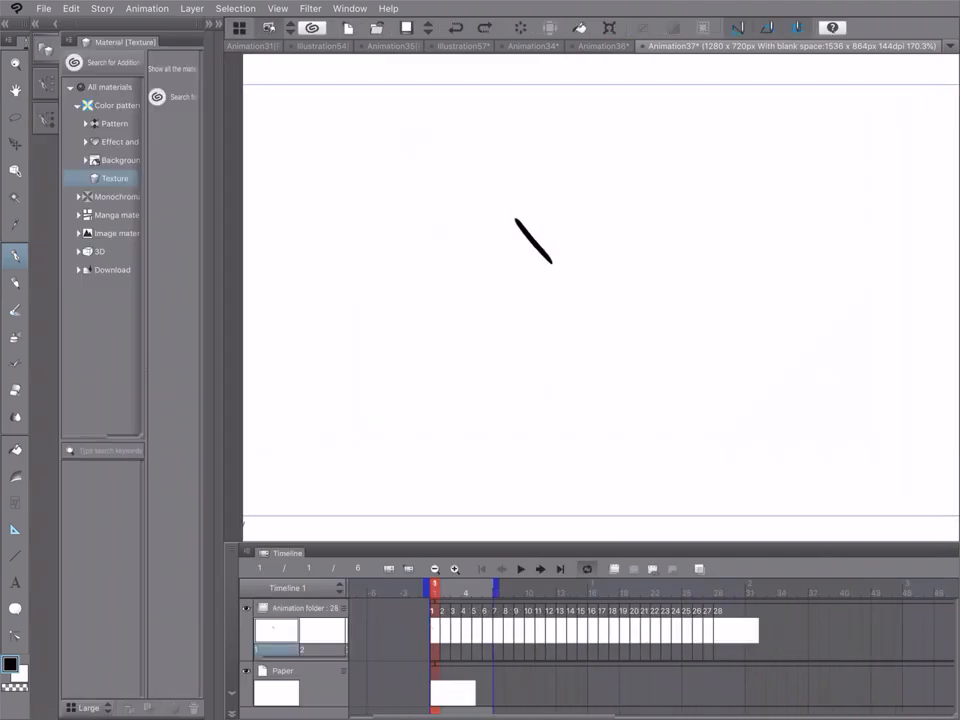
click(15, 64)
click(15, 91)
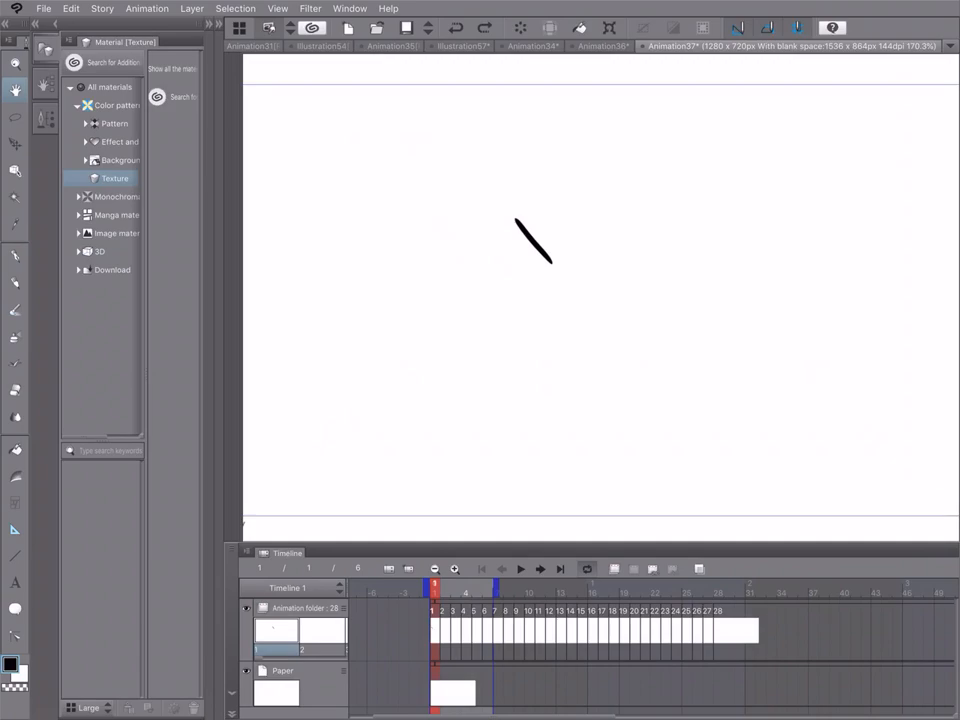
click(15, 144)
click(15, 256)
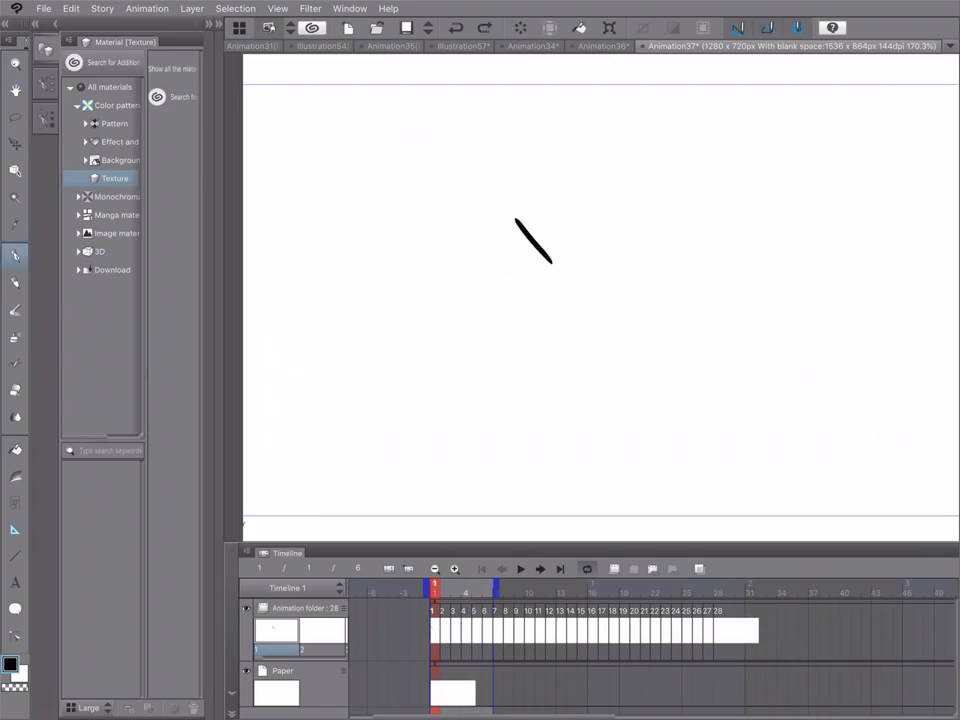
Try G-pen strokes at size 10 and at size 6, undo each one, and set the brush size to 10
mouse_move(443, 213)
mouse_down()
mouse_move(437, 322)
mouse_move(477, 238)
mouse_move(512, 326)
mouse_up()
key(ctrl+z)
click(46, 119)
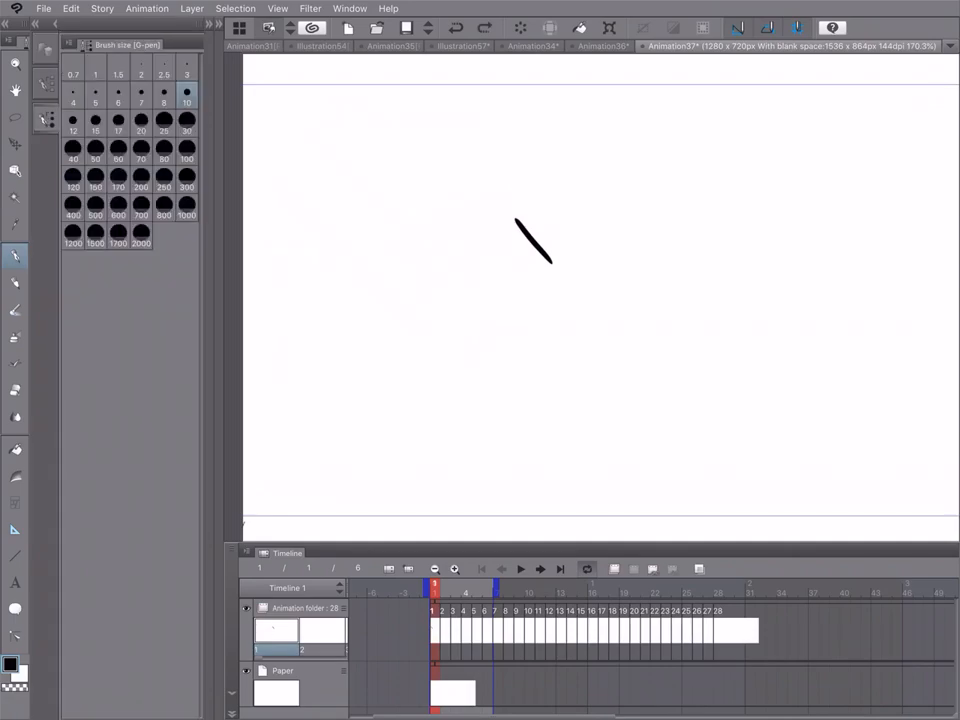
click(118, 96)
mouse_move(364, 113)
mouse_down()
mouse_move(383, 247)
mouse_move(482, 134)
mouse_move(498, 165)
mouse_up()
key(ctrl+z)
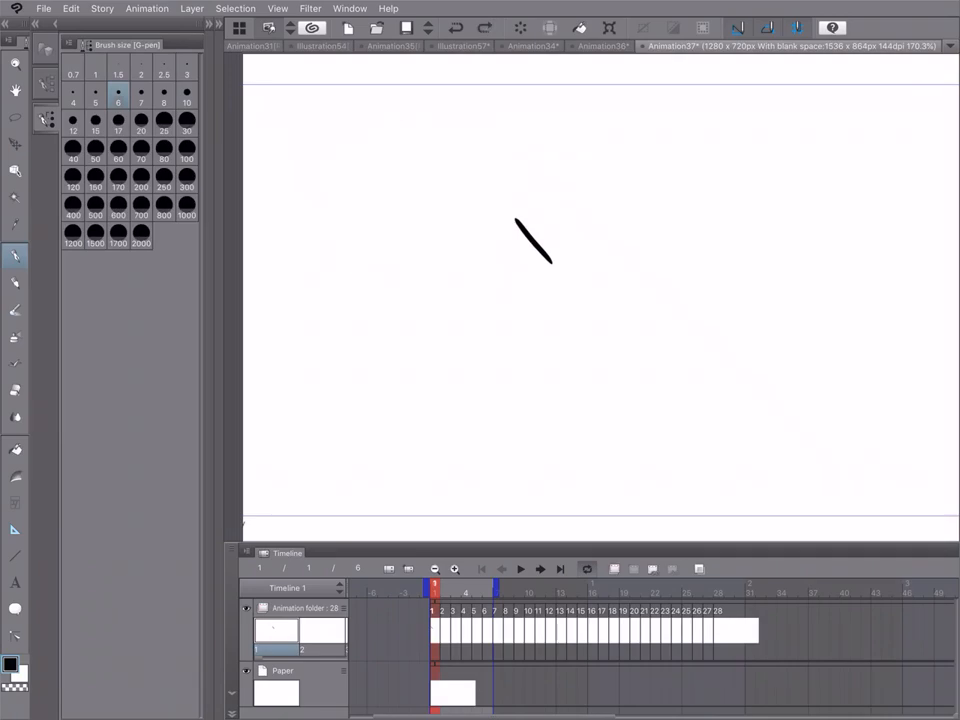
mouse_move(411, 214)
mouse_down()
mouse_move(430, 336)
mouse_move(452, 353)
mouse_up()
key(ctrl+z)
click(187, 96)
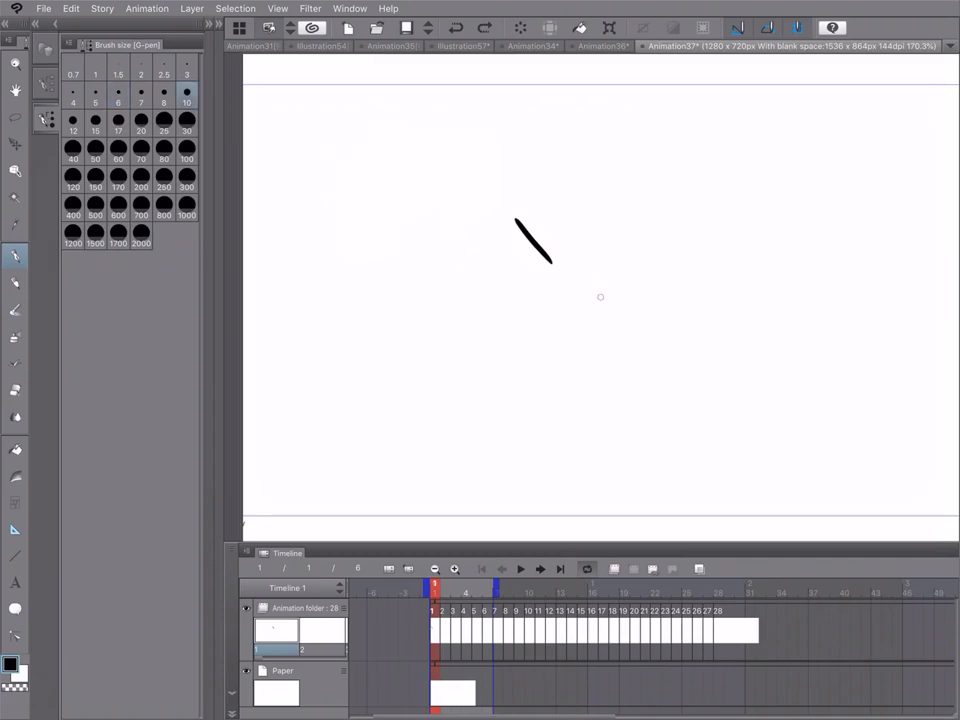
Scribble a thick zigzag with the G-pen at size 17 beside the diagonal line and undo it
click(141, 96)
click(118, 123)
mouse_move(362, 208)
mouse_down()
mouse_move(450, 253)
mouse_move(482, 296)
mouse_up()
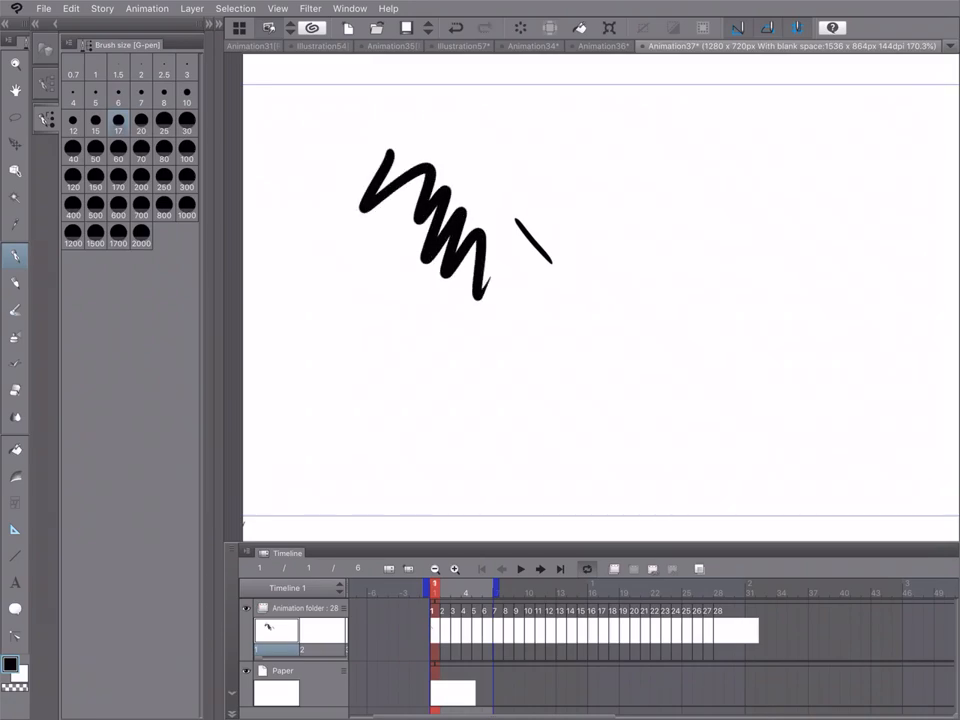
key(ctrl+z)
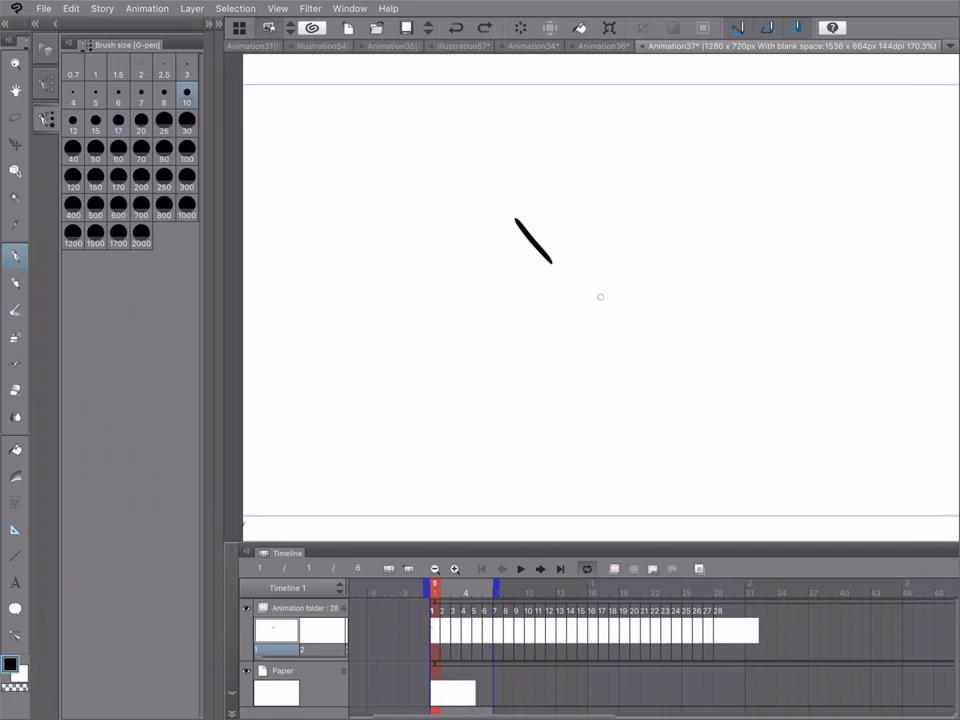
Paint overlapping translucent strokes beside the line with the Brush tool, and switch to the Airbrush with its sub tools shown
click(15, 283)
click(15, 310)
mouse_move(421, 107)
mouse_down()
mouse_move(371, 258)
mouse_move(416, 282)
mouse_up()
click(15, 337)
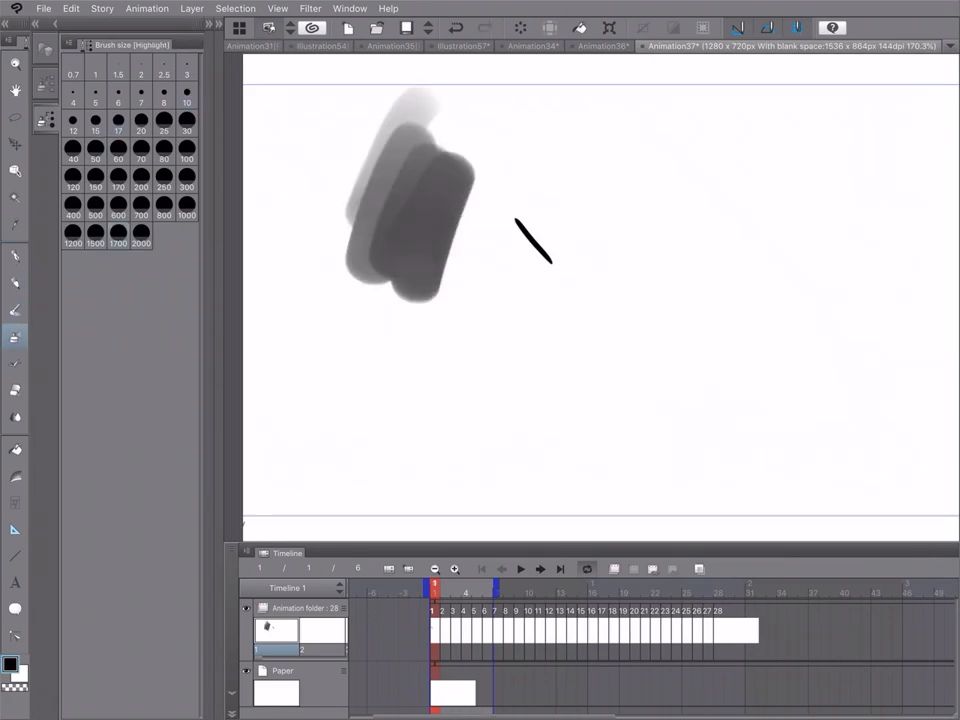
key(ctrl+z)
click(45, 84)
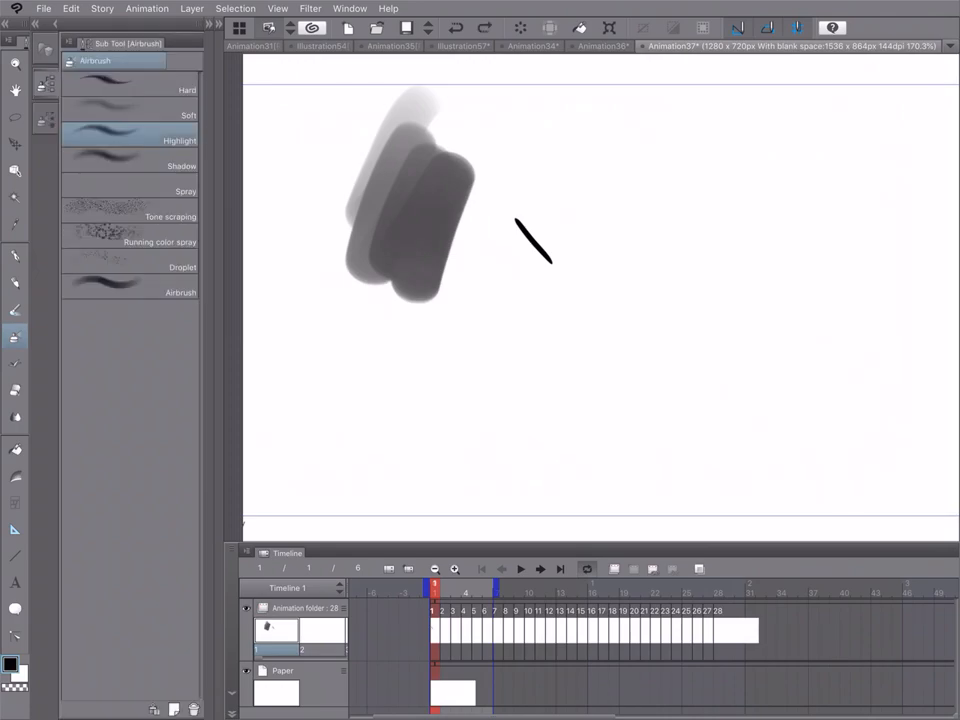
Choose bright pink from the reopened color palettes, paint with the Highlight airbrush, and undo the pink and gray strokes
click(218, 24)
click(327, 316)
click(312, 316)
drag(470, 180, 490, 230)
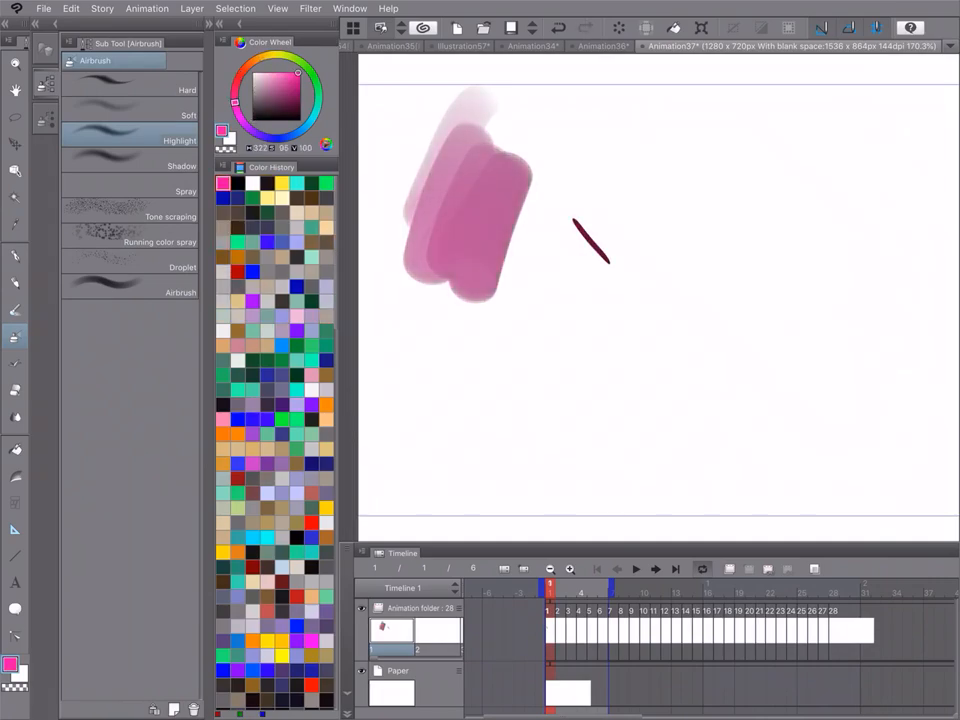
key(ctrl+z)
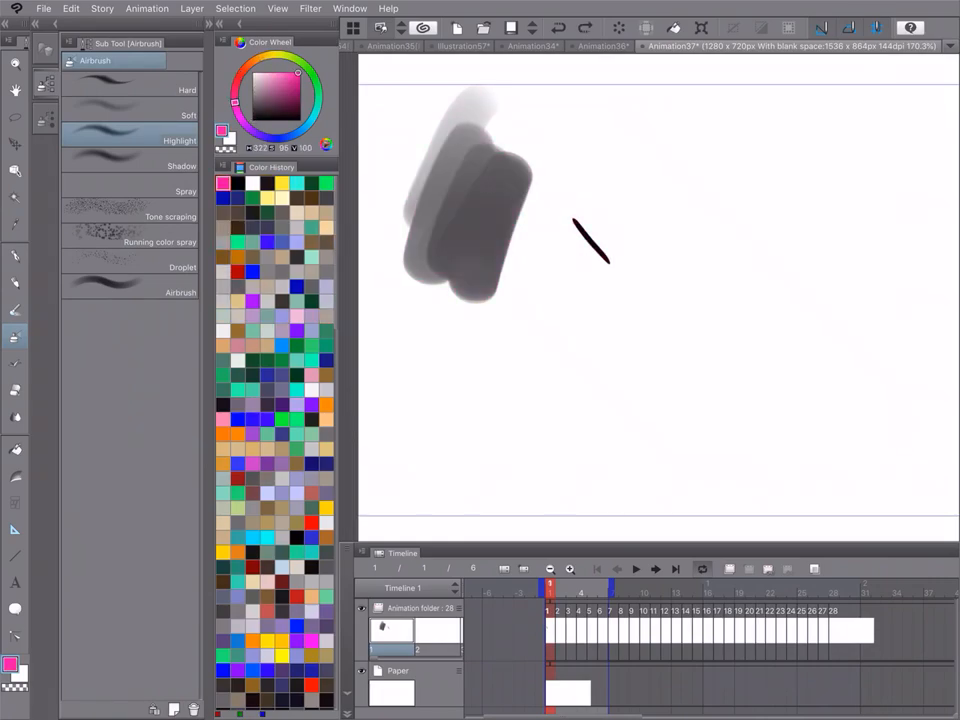
key(ctrl+z)
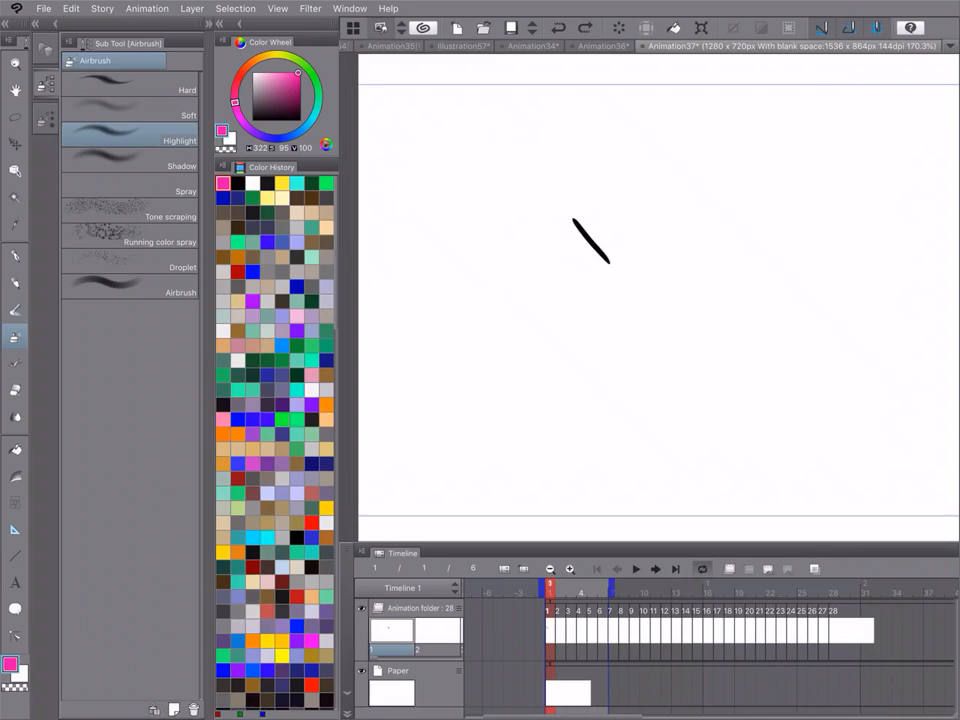
Look at the Decoration brushes, erase the middle of the diagonal line with the Hard eraser, and undo the erasing
key(b)
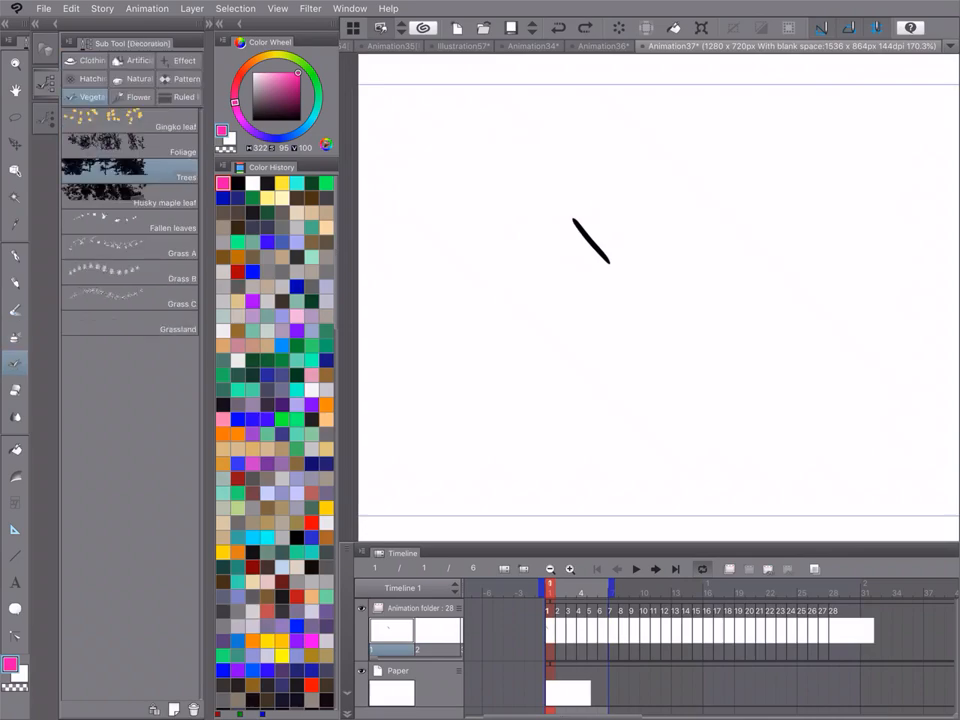
key(e)
drag(611, 229, 594, 242)
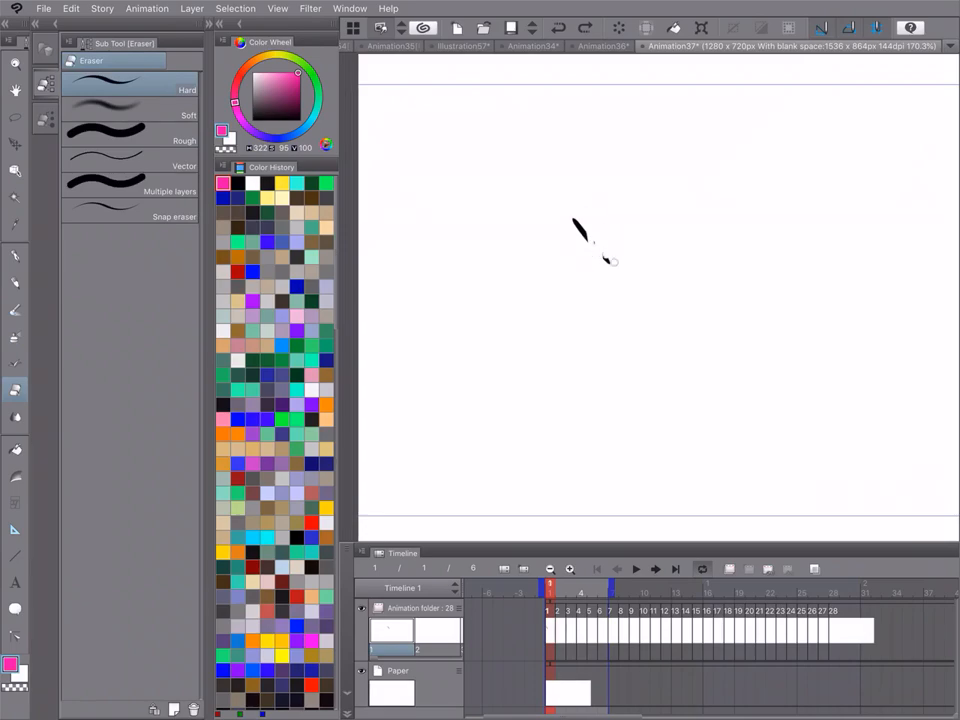
key(ctrl+z)
Switch through the Pen and Eraser tools, smudge the diagonal line with the Finger tip blend tool, and undo the smudge
key(p)
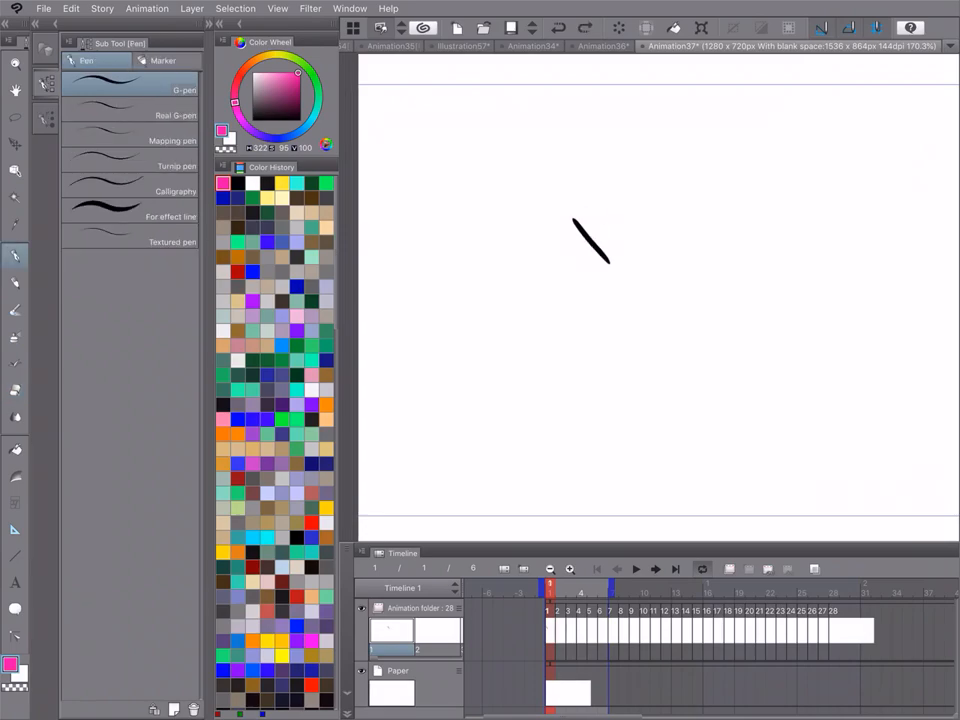
key(e)
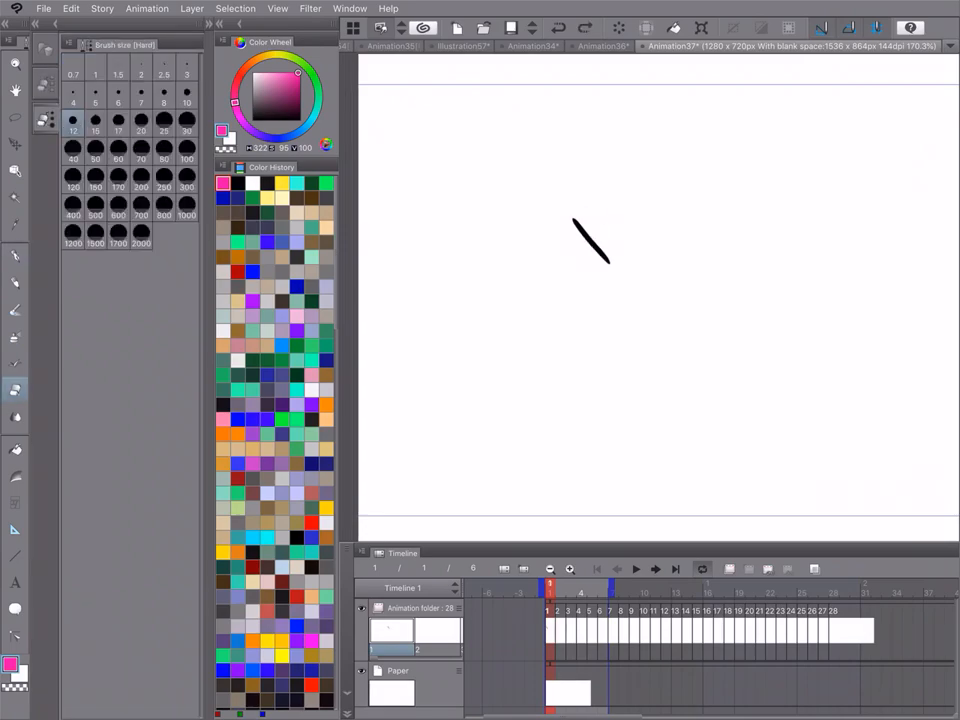
key(j)
drag(588, 222, 608, 302)
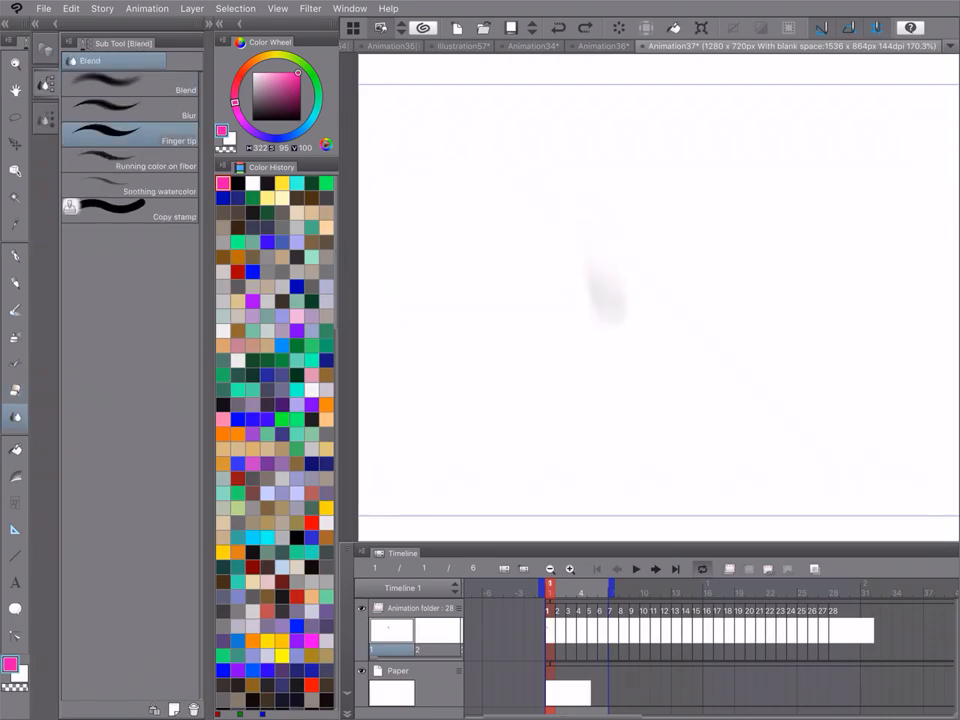
key(ctrl+z)
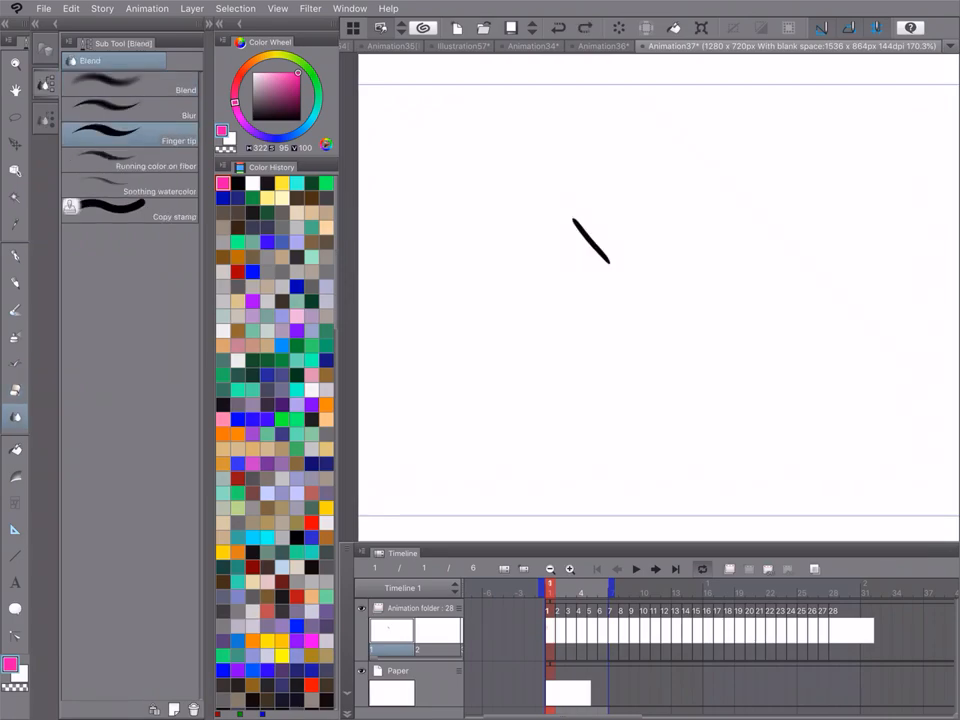
Switch to the G-pen, collapse the brush palettes, and choose black as the drawing color
key(p)
click(46, 119)
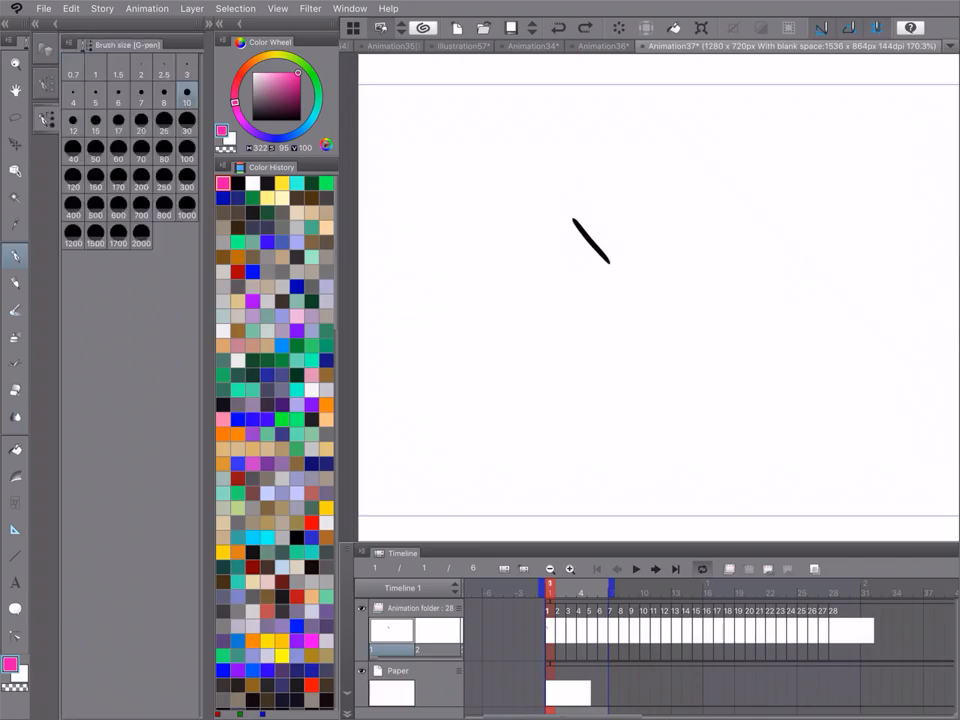
click(27, 19)
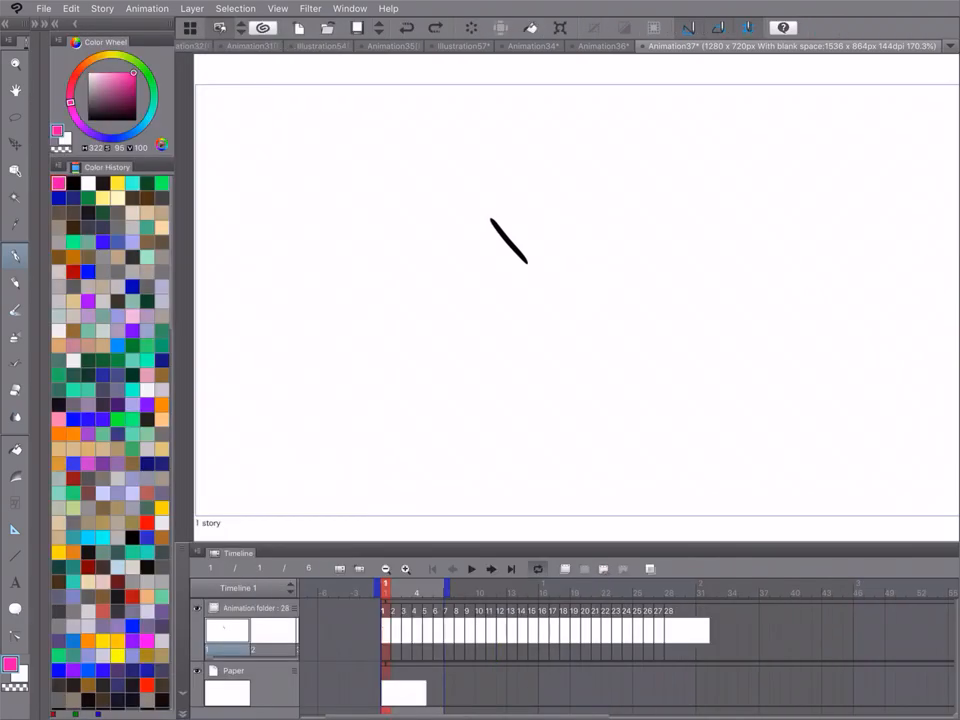
drag(490, 220, 489, 295)
key(ctrl+z)
click(73, 184)
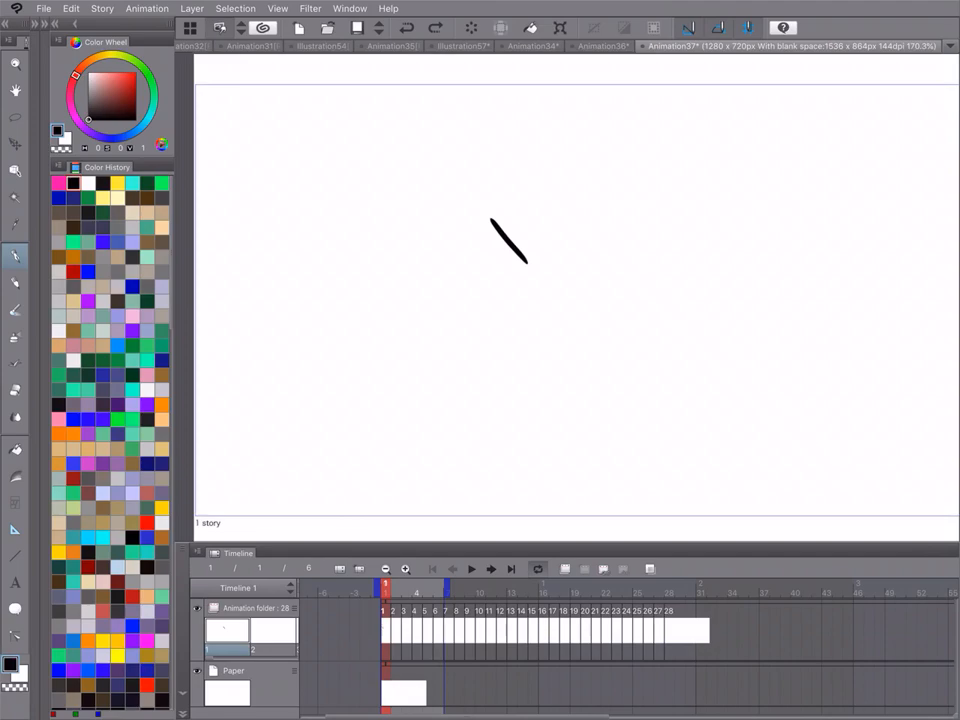
Draw a cat-like head around the diagonal line in black, with two pointed ears, a hair tuft and a short neck
mouse_move(175, 21)
mouse_down()
mouse_move(245, 21)
mouse_move(180, 21)
mouse_up()
scroll(110, 440, down, 15)
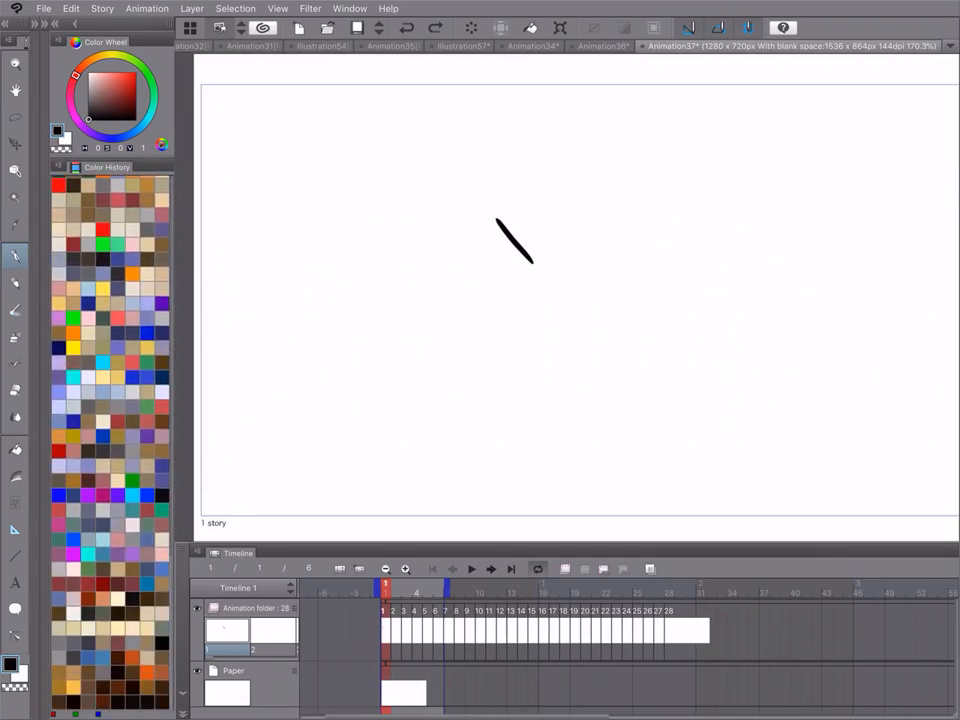
scroll(110, 440, down, 15)
scroll(494, 306, up, 5)
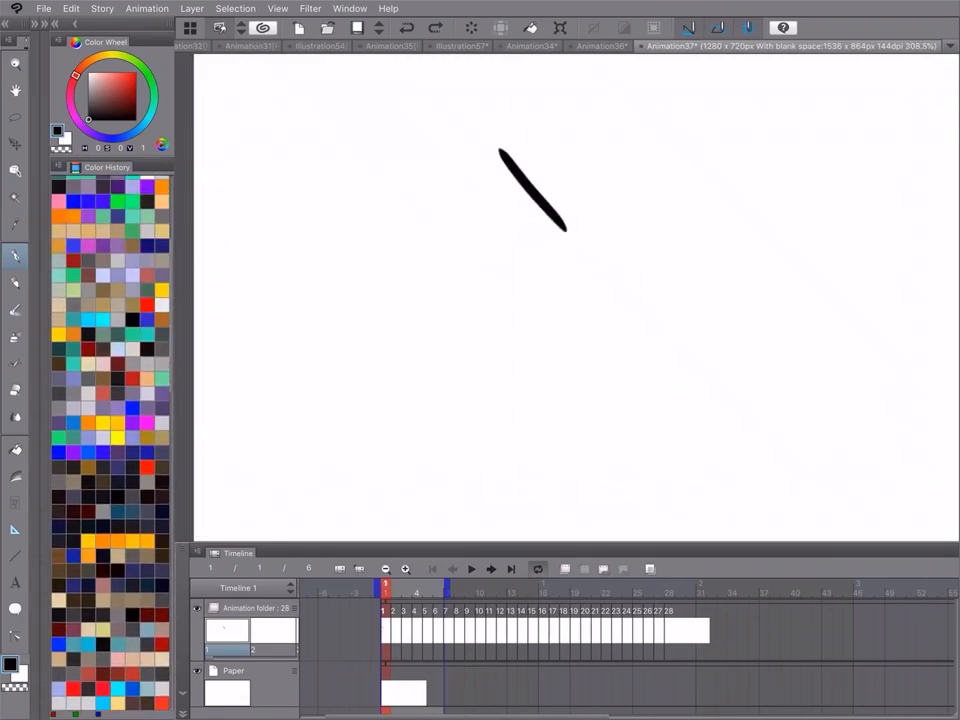
mouse_move(497, 153)
mouse_down()
mouse_move(484, 245)
mouse_move(500, 285)
mouse_up()
mouse_move(566, 233)
mouse_down()
mouse_move(613, 199)
mouse_move(615, 215)
mouse_move(651, 238)
mouse_move(645, 122)
mouse_move(700, 222)
mouse_up()
mouse_move(488, 262)
mouse_down()
mouse_move(638, 368)
mouse_move(698, 215)
mouse_up()
key(ctrl+z)
mouse_move(490, 265)
mouse_down()
mouse_move(583, 343)
mouse_move(700, 272)
mouse_move(693, 195)
mouse_up()
scroll(620, 268, down, 4)
scroll(620, 268, up, 2)
drag(575, 319, 597, 330)
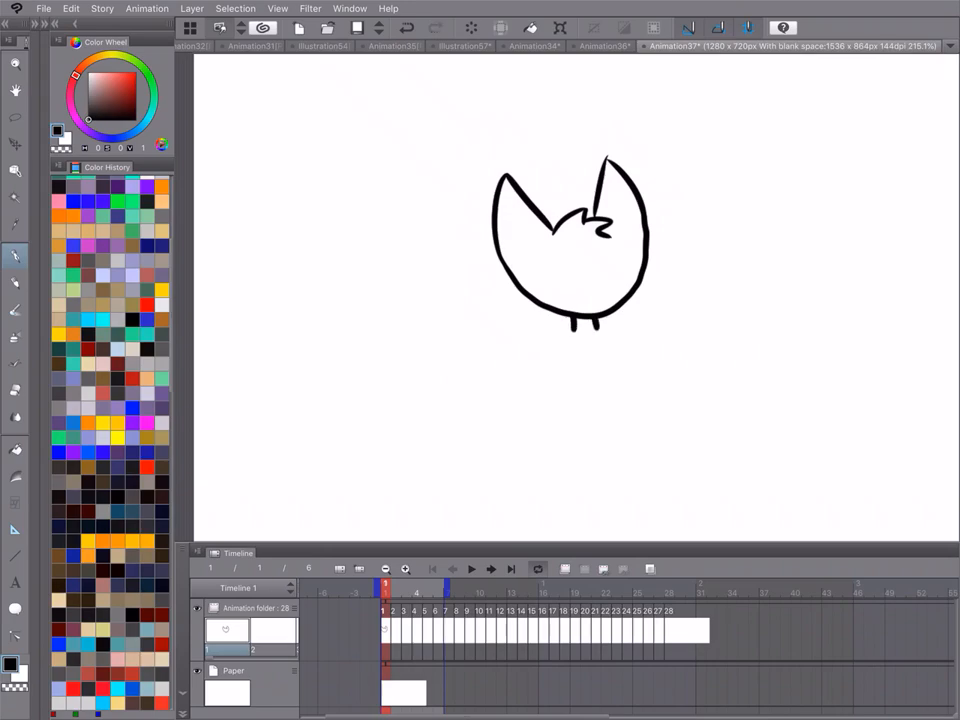
Draw the shoulders and both sides of the body below the neck, extending to the canvas's lower edge
scroll(576, 298, down, 4)
scroll(576, 298, up, 5)
mouse_move(565, 261)
mouse_down()
mouse_move(514, 309)
mouse_move(619, 284)
mouse_up()
drag(512, 310, 514, 535)
mouse_move(619, 285)
mouse_down()
mouse_move(657, 510)
mouse_move(515, 535)
mouse_move(500, 526)
mouse_up()
scroll(576, 298, down, 3)
Move the whole drawing on the first cel down a little with the Move layer tool
key(k)
drag(639, 281, 649, 335)
scroll(576, 298, down, 2)
scroll(369, 368, down, 1)
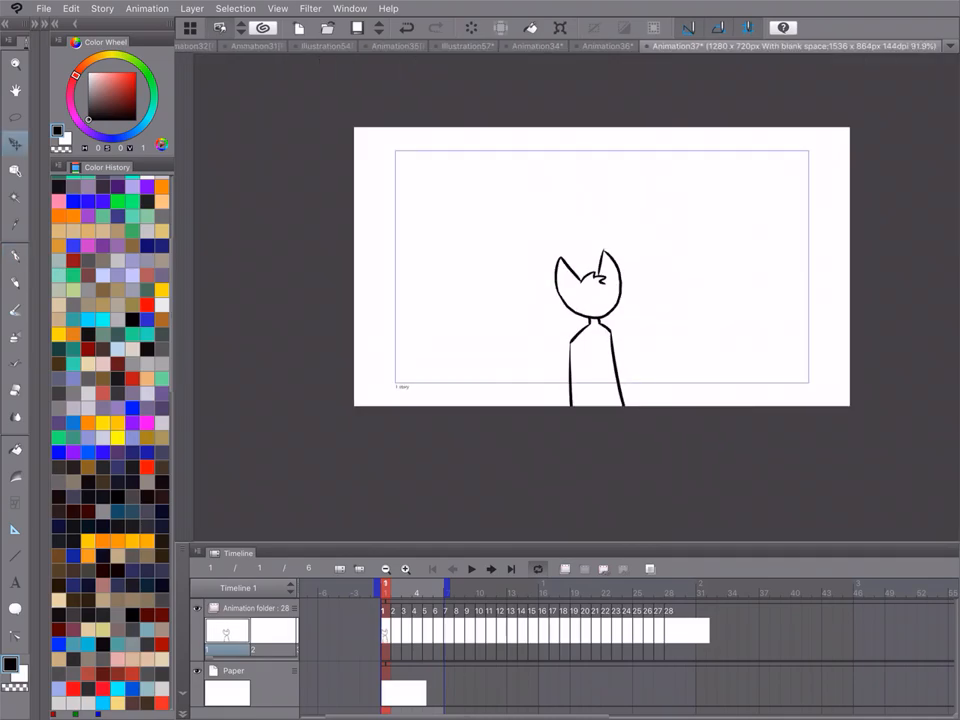
Draw two oval eyes, a small nose and a curved smile on the head with the pen
scroll(628, 287, up, 5)
key(p)
drag(500, 299, 502, 315)
mouse_move(577, 290)
mouse_down()
mouse_move(578, 302)
mouse_move(548, 320)
mouse_move(547, 341)
mouse_up()
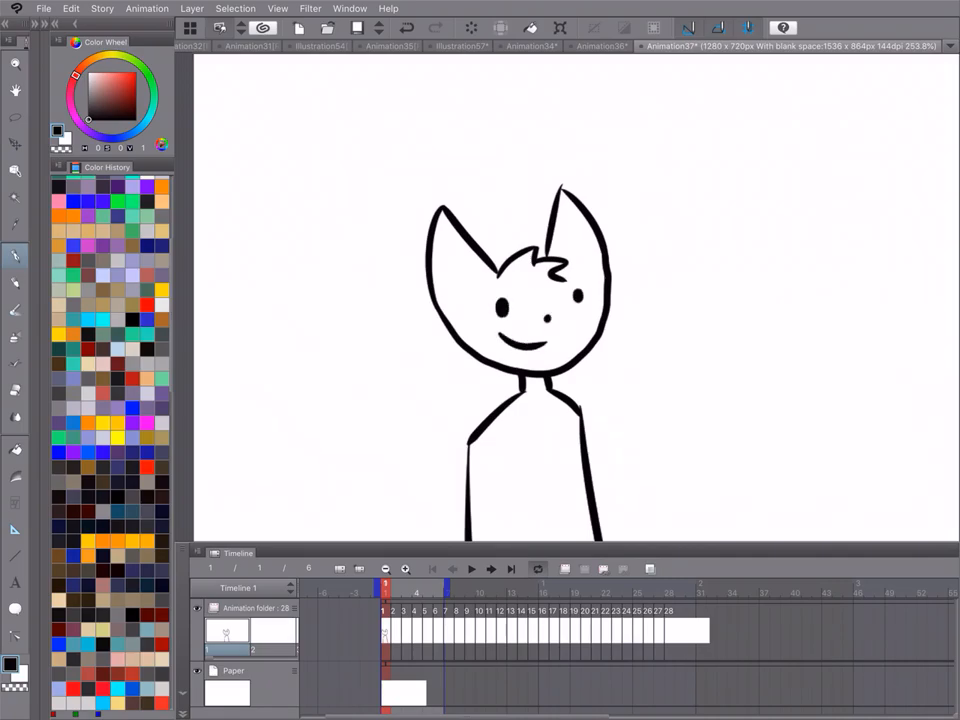
scroll(645, 303, down, 5)
scroll(614, 320, up, 8)
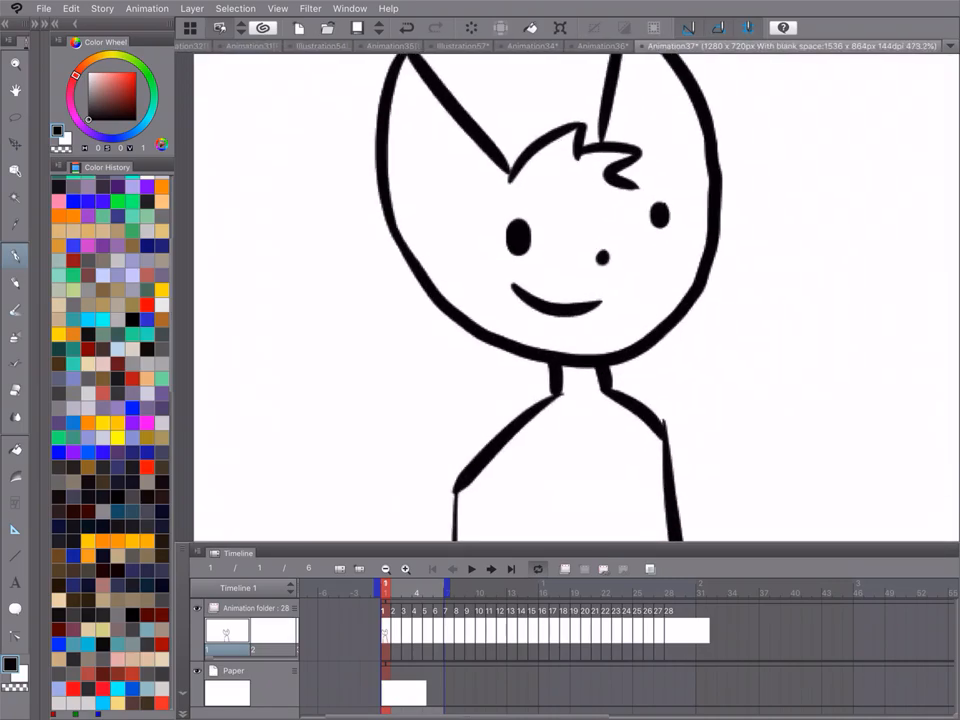
scroll(583, 222, up, 7)
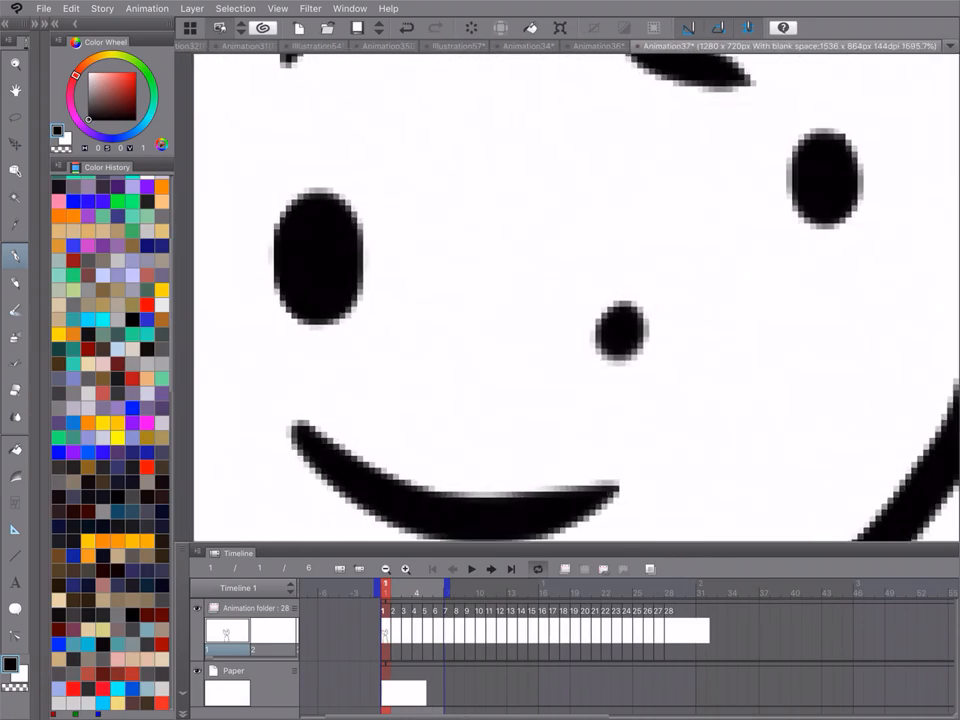
scroll(689, 221, down, 10)
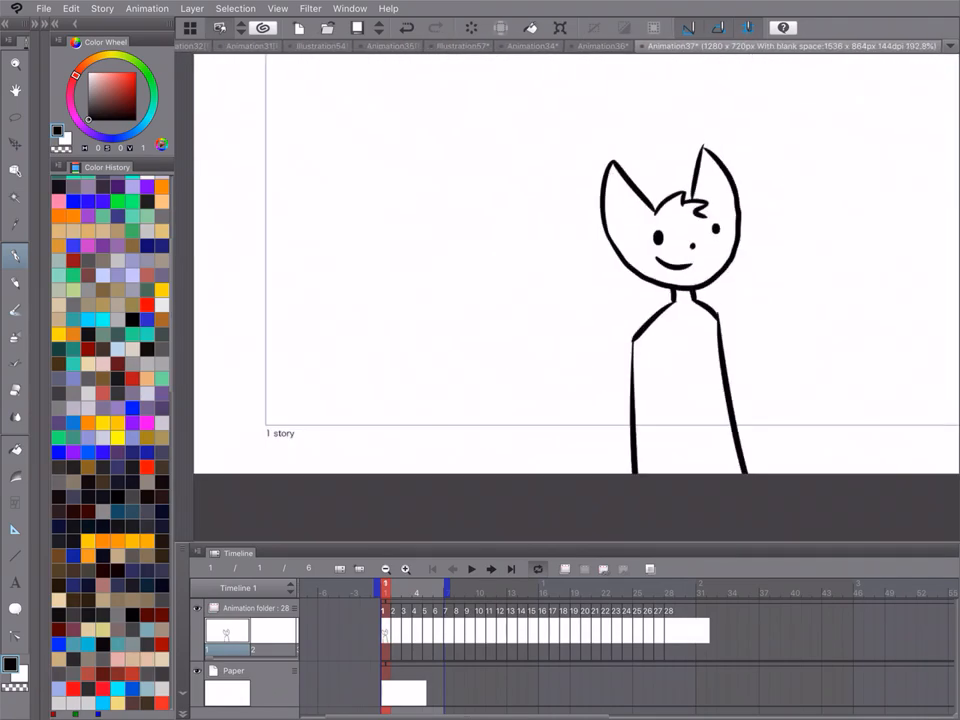
Go to cel 2 in the timeline and erase the stray pen mark beside the onion-skin figure
scroll(768, 237, up, 2)
click(396, 630)
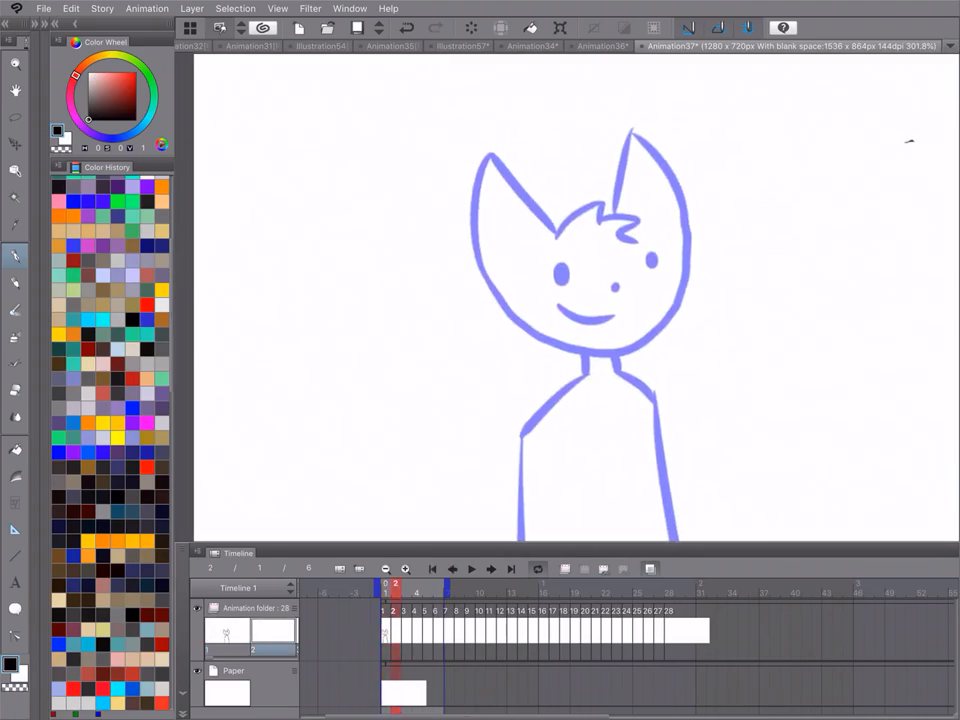
scroll(668, 279, down, 2)
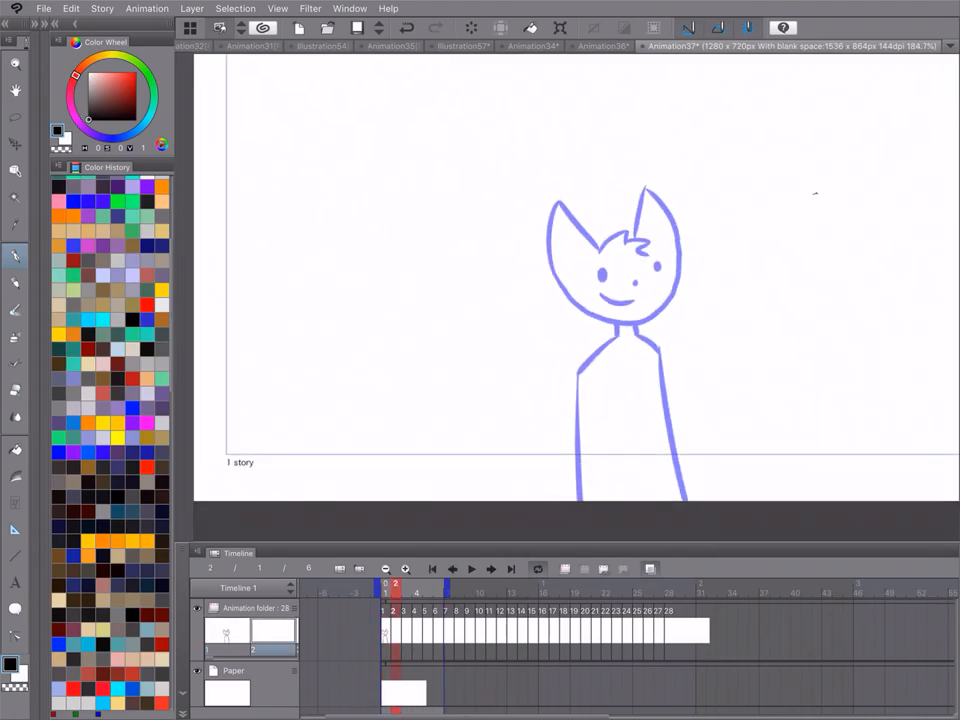
scroll(847, 288, up, 1)
click(15, 390)
drag(807, 157, 795, 167)
scroll(526, 192, up, 2)
scroll(665, 256, down, 3)
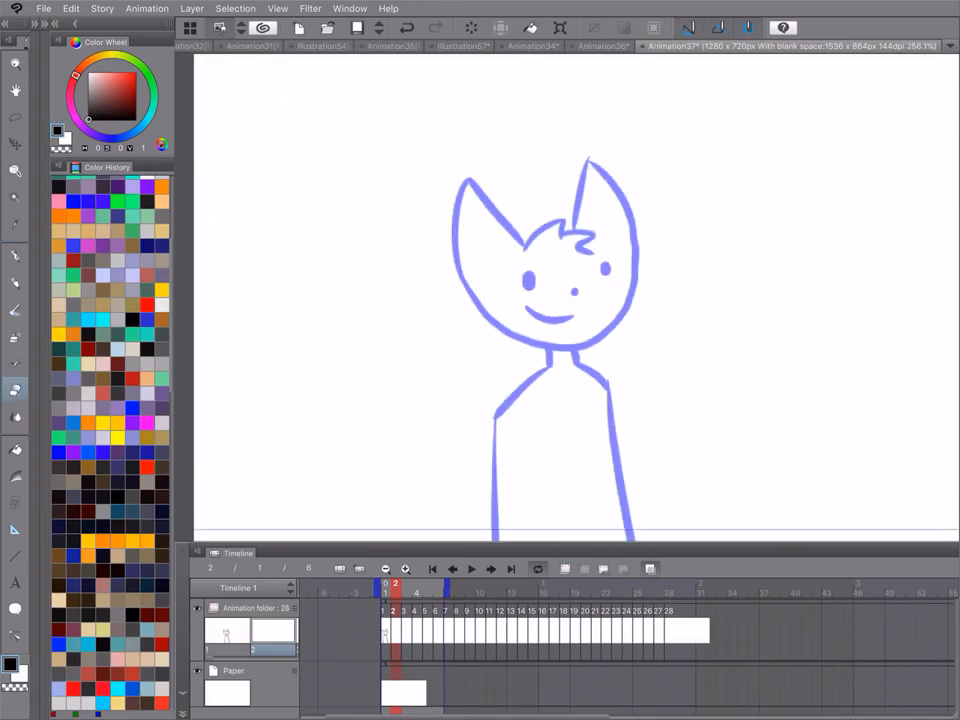
Toggle the onion skin off and on twice, and resize the timeline panel to be slightly shorter
scroll(520, 240, up, 3)
scroll(593, 195, up, 1)
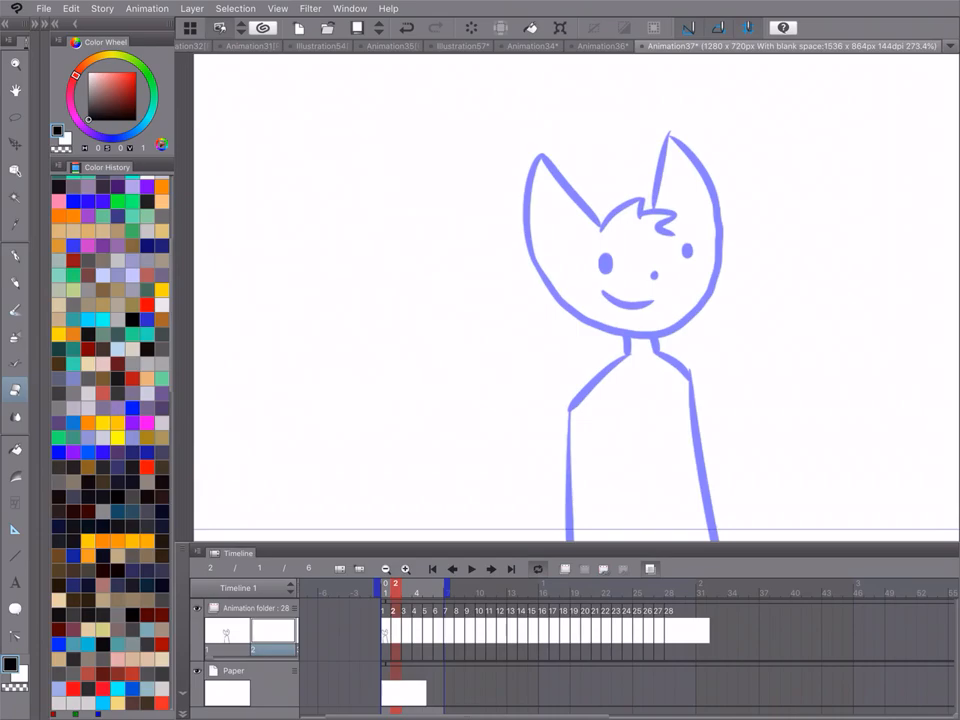
click(650, 568)
click(650, 568)
click(650, 568)
click(650, 568)
drag(711, 544, 716, 408)
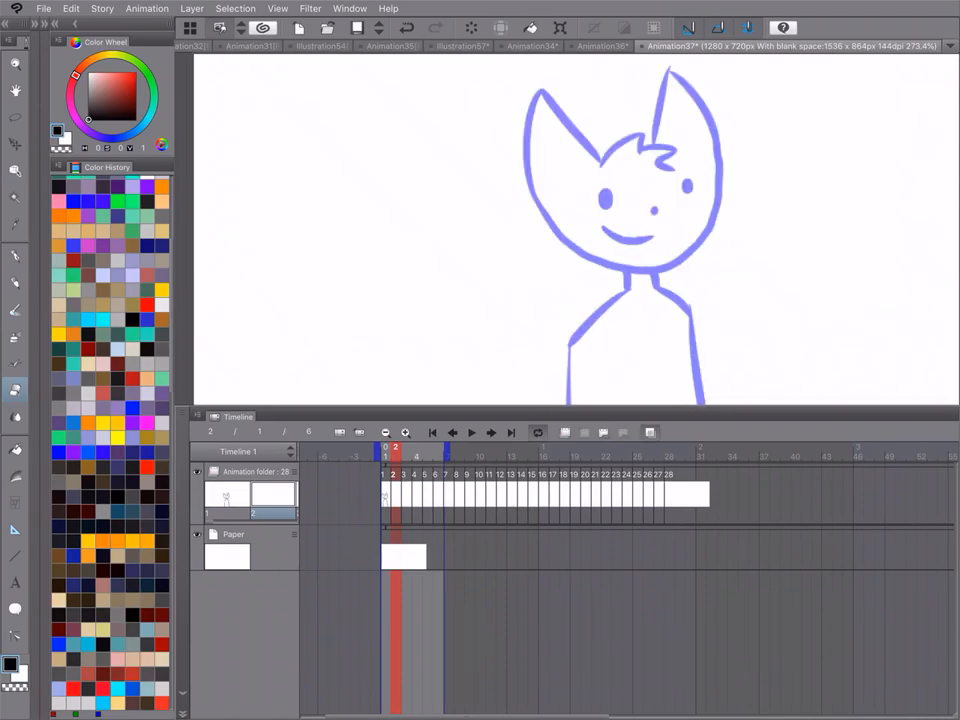
drag(731, 407, 738, 566)
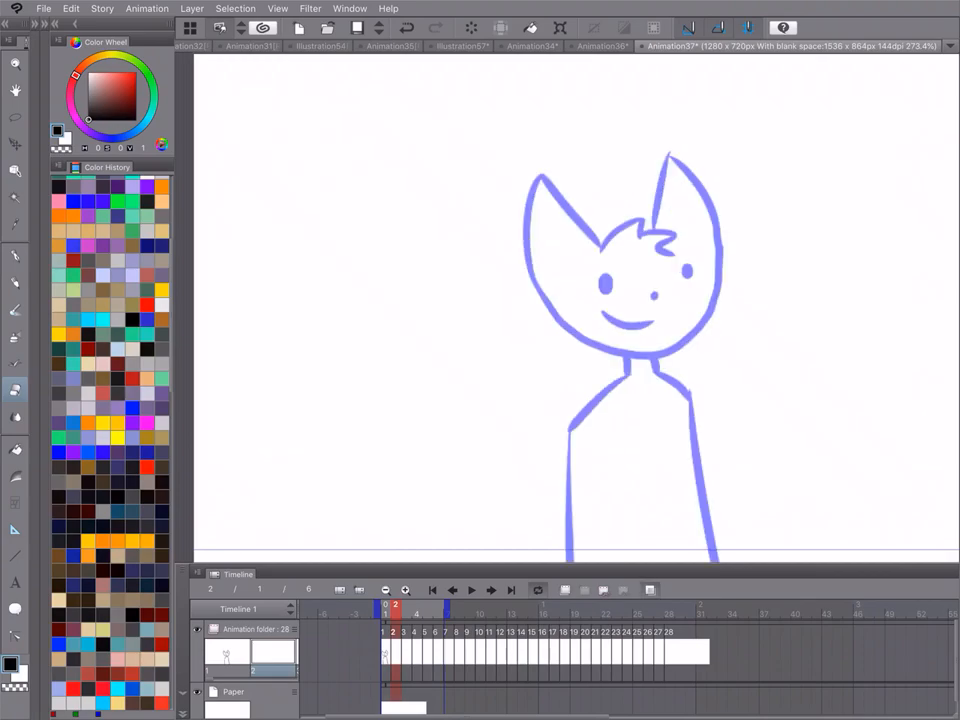
Draw the hair tuft on cel 2 with the pen and move it higher above the onion-skin tuft
click(15, 256)
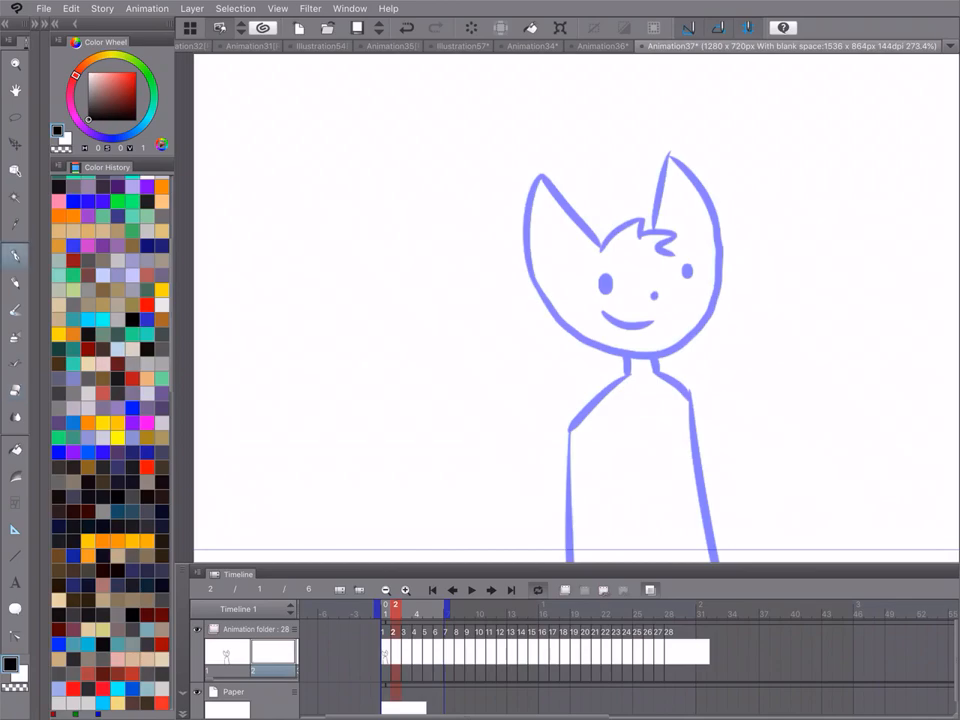
scroll(110, 440, up, 4)
scroll(641, 283, up, 3)
scroll(680, 310, down, 3)
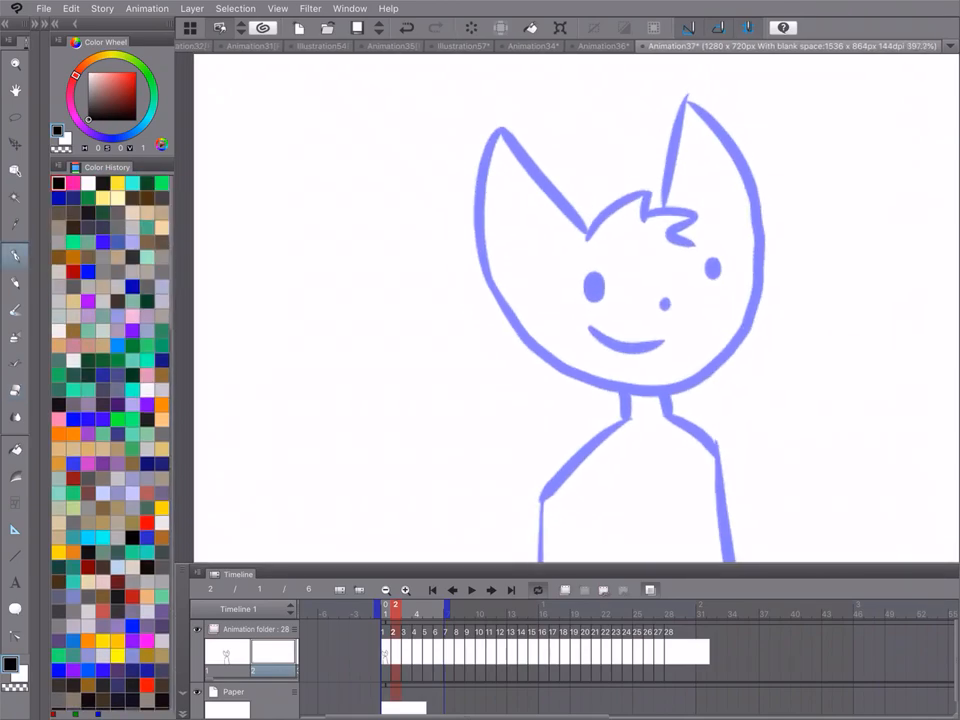
mouse_move(614, 250)
mouse_down()
mouse_move(643, 210)
mouse_move(688, 243)
mouse_up()
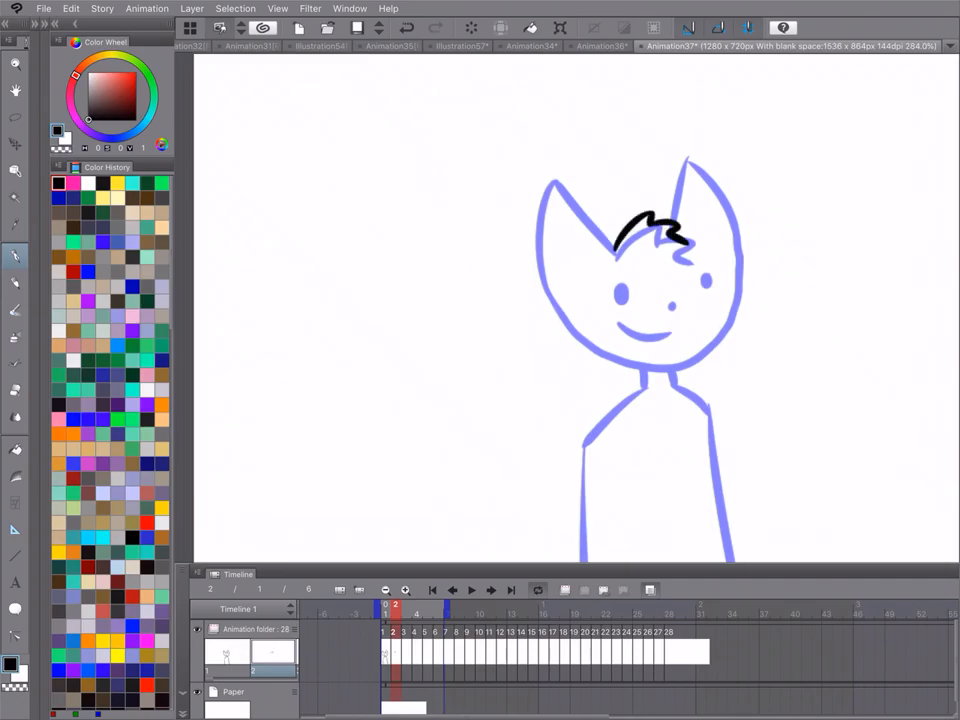
scroll(770, 230, up, 3)
click(15, 144)
drag(596, 232, 596, 196)
click(15, 256)
drag(508, 203, 491, 306)
key(ctrl+z)
drag(480, 152, 549, 235)
drag(506, 139, 552, 236)
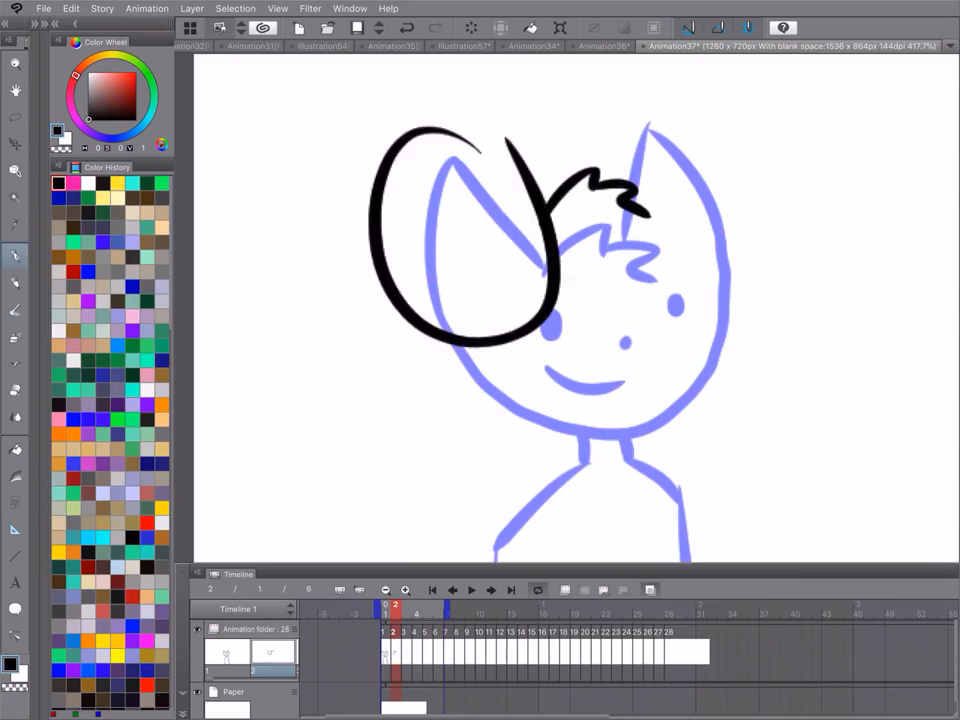
key(ctrl+z)
key(ctrl+z)
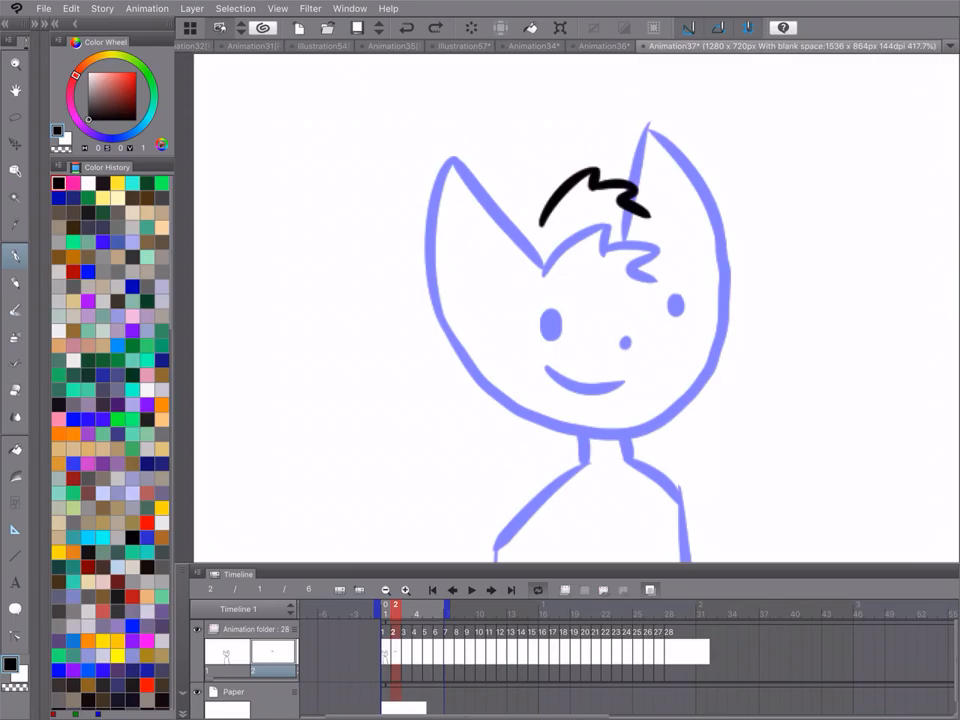
Move the hair tuft on cel 2 slightly down and to the left
scroll(560, 240, down, 2)
scroll(560, 240, up, 2)
click(15, 144)
drag(613, 199, 605, 206)
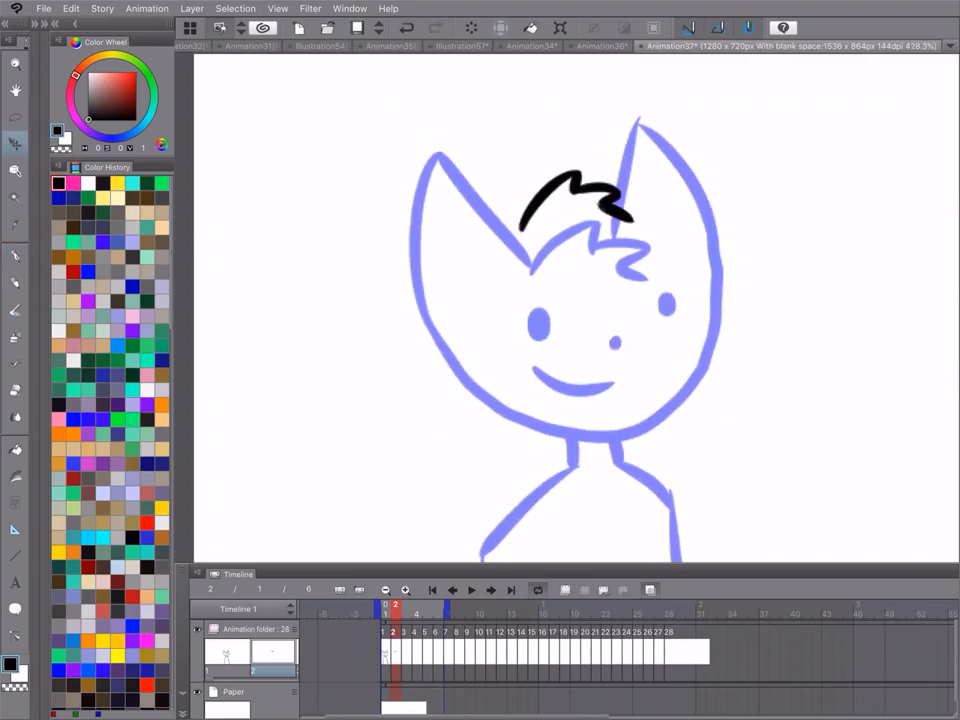
Trim the left end of the hair tuft and draw the left ear pointing outward from it
click(15, 390)
mouse_move(511, 168)
mouse_down()
mouse_move(482, 202)
mouse_move(372, 178)
mouse_move(392, 268)
mouse_move(455, 312)
mouse_up()
click(15, 256)
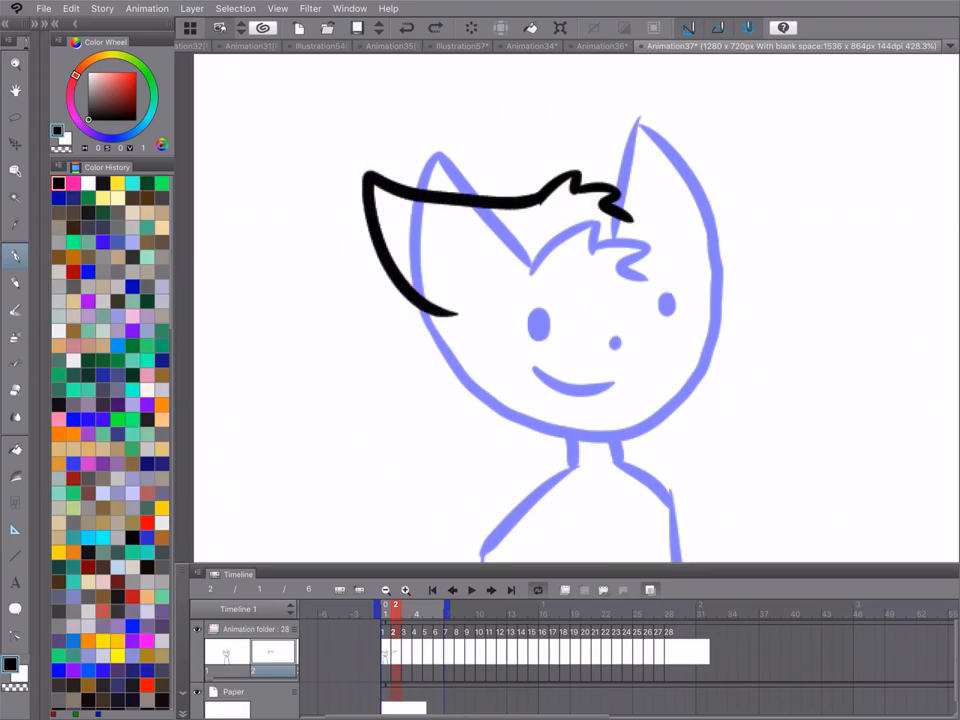
Shift the cel 2 drawing slightly lower and draw the right ear pointing outward from the hair tuft
click(15, 144)
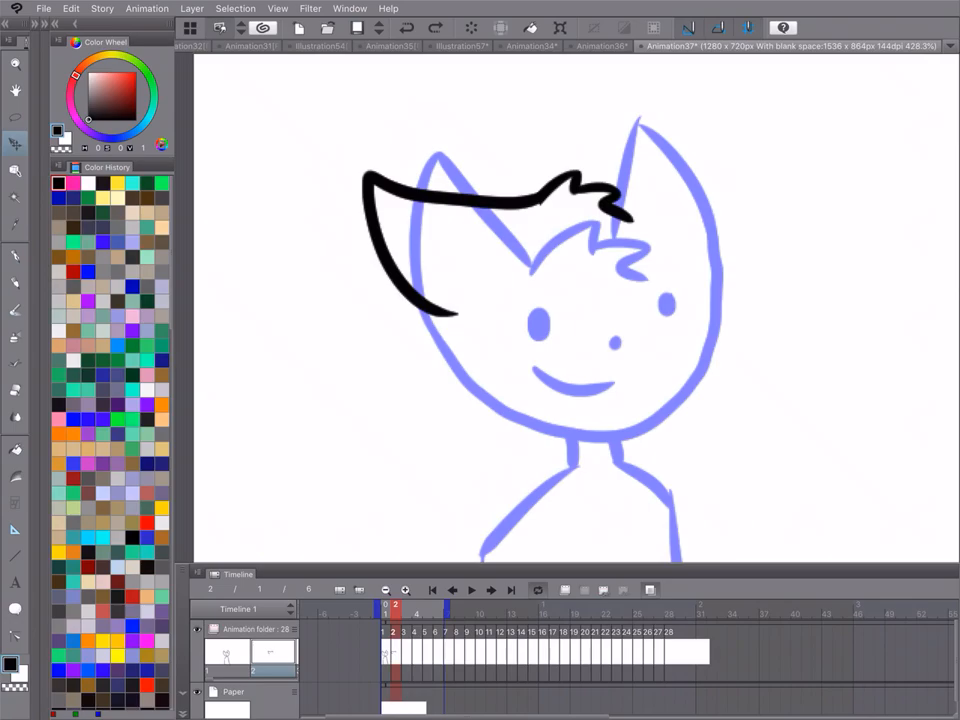
drag(450, 150, 457, 168)
key(p)
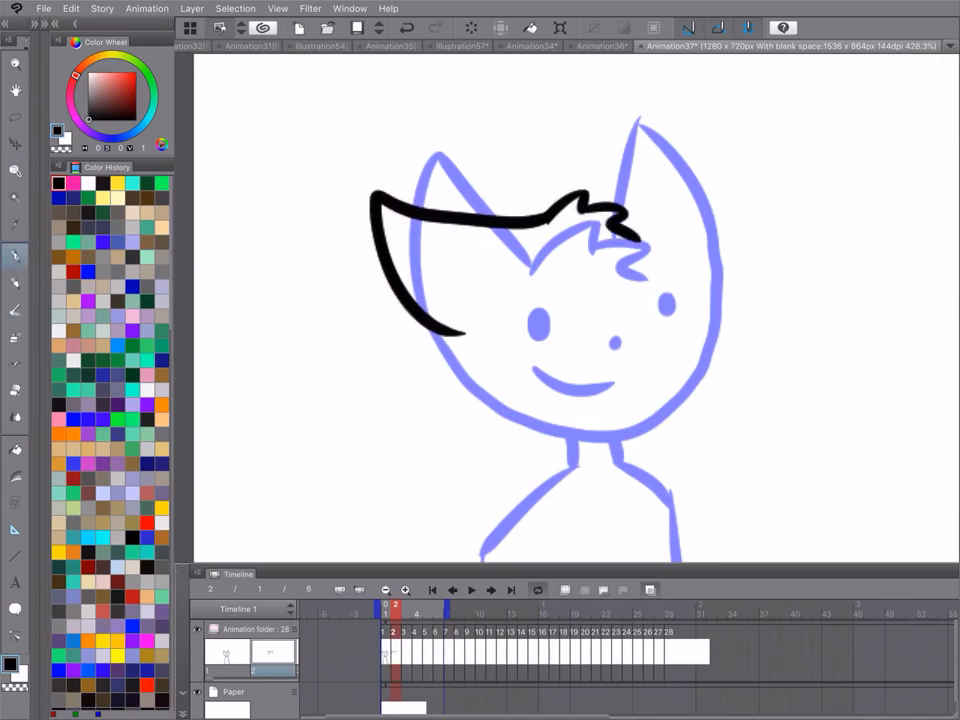
drag(612, 235, 714, 175)
key(ctrl+z)
mouse_move(605, 218)
mouse_down()
mouse_move(760, 167)
mouse_move(707, 317)
mouse_move(693, 330)
mouse_up()
key(ctrl+z)
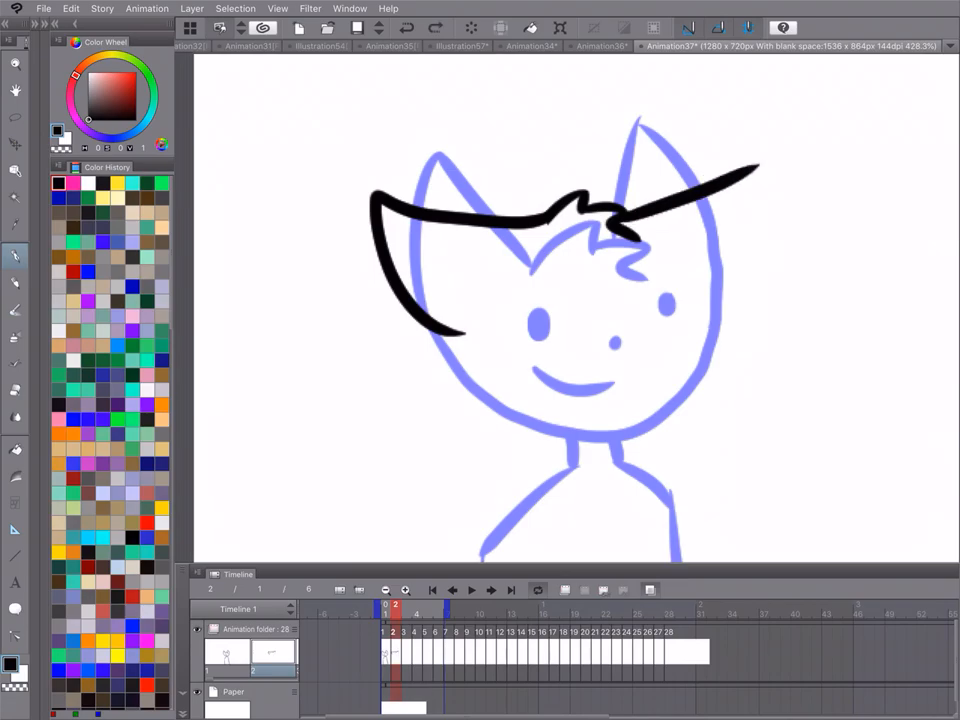
drag(758, 168, 707, 338)
Draw the jaw line, two oval eyes, the nose and the smile on cel 2, following the onion-skin face
mouse_move(420, 300)
mouse_down()
mouse_move(505, 398)
mouse_move(718, 340)
mouse_up()
mouse_move(539, 316)
mouse_down()
mouse_move(540, 332)
mouse_move(541, 318)
mouse_up()
drag(667, 311, 667, 328)
click(615, 342)
drag(527, 369, 612, 384)
scroll(633, 295, down, 8)
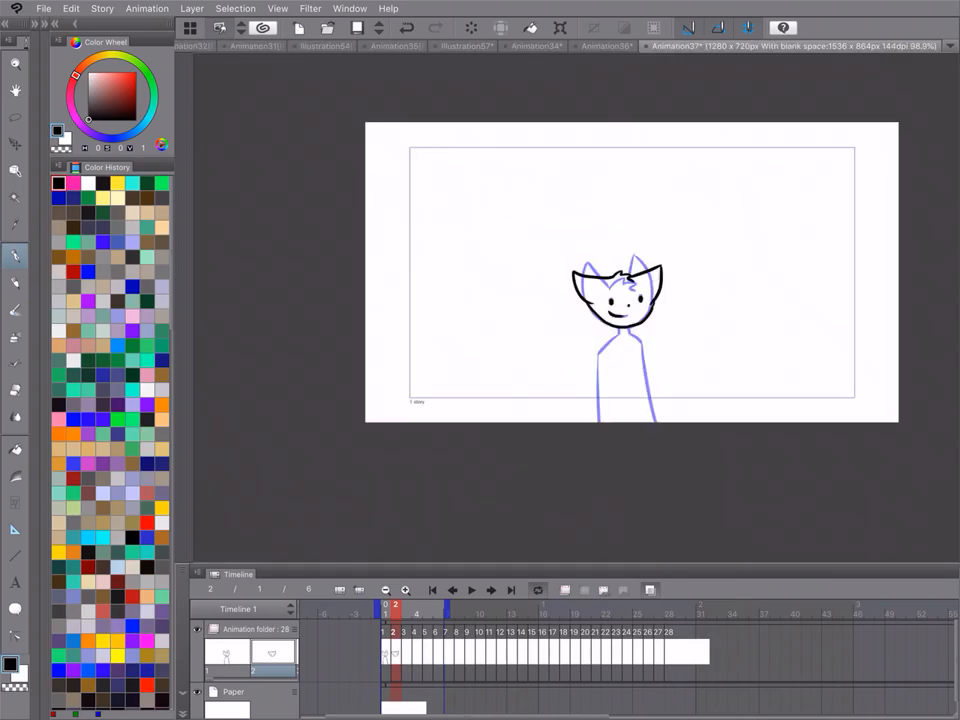
Draw the neck, rounded shoulders and both body sides on cel 2, redoing strokes that stray from the onion-skin figure
scroll(654, 346, up, 5)
mouse_move(547, 284)
mouse_down()
mouse_move(493, 318)
mouse_move(479, 391)
mouse_move(483, 522)
mouse_up()
key(ctrl+z)
mouse_move(547, 302)
mouse_down()
mouse_move(490, 344)
mouse_move(477, 514)
mouse_move(489, 558)
mouse_up()
mouse_move(578, 282)
mouse_down()
mouse_move(611, 309)
mouse_move(626, 332)
mouse_move(660, 558)
mouse_up()
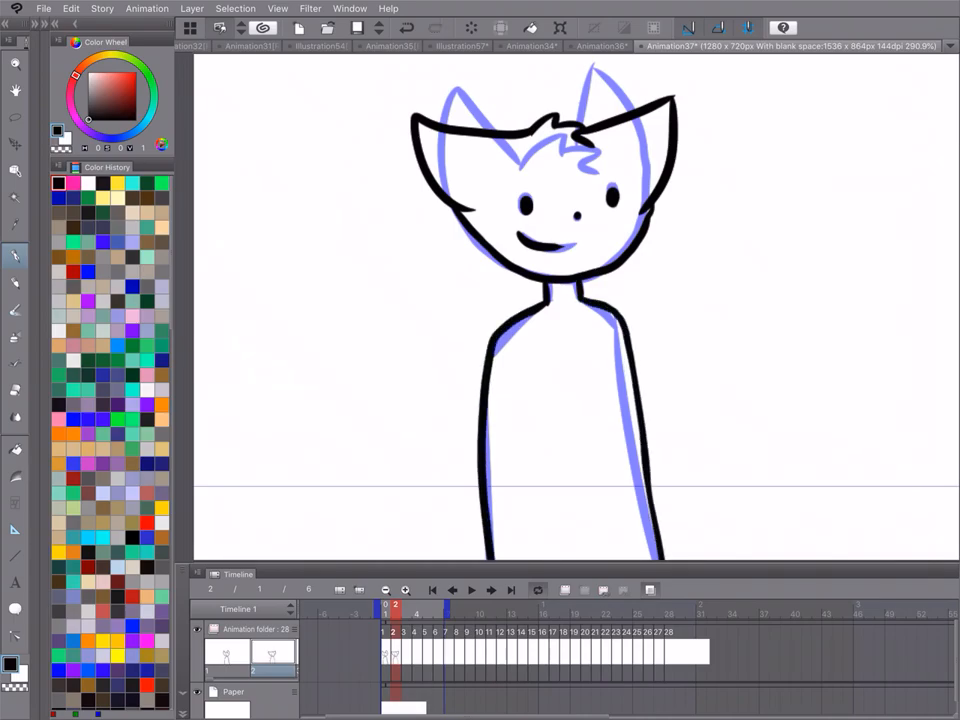
key(ctrl+z)
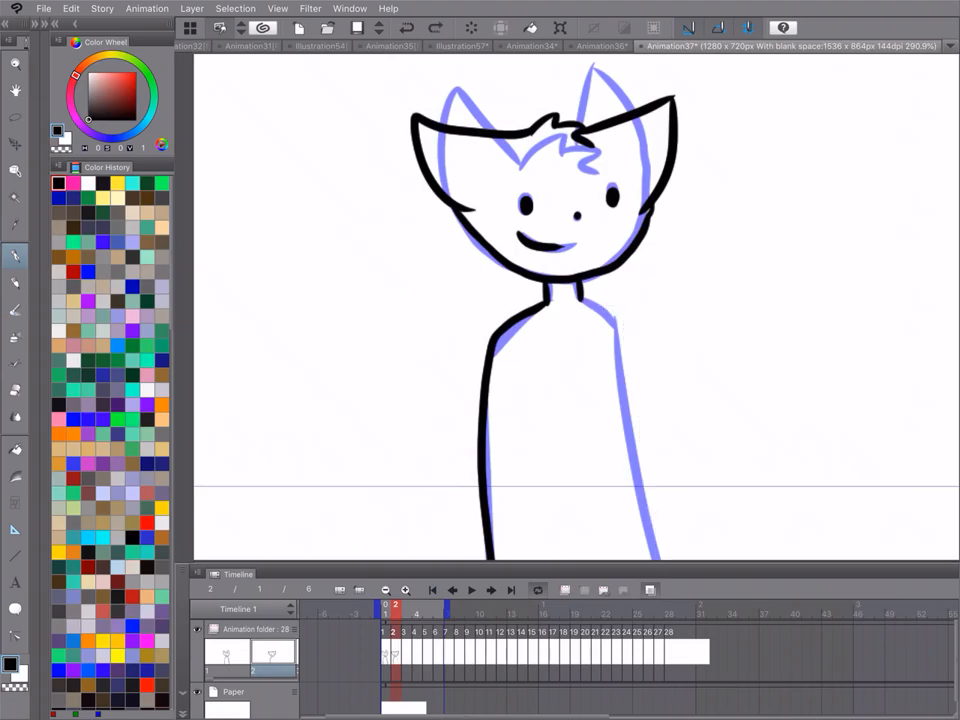
mouse_move(580, 299)
mouse_down()
mouse_move(626, 327)
mouse_move(657, 557)
mouse_up()
Go to frame 3 and examine closely where the left ear line meets the cheek in the onion-skin drawing
click(406, 651)
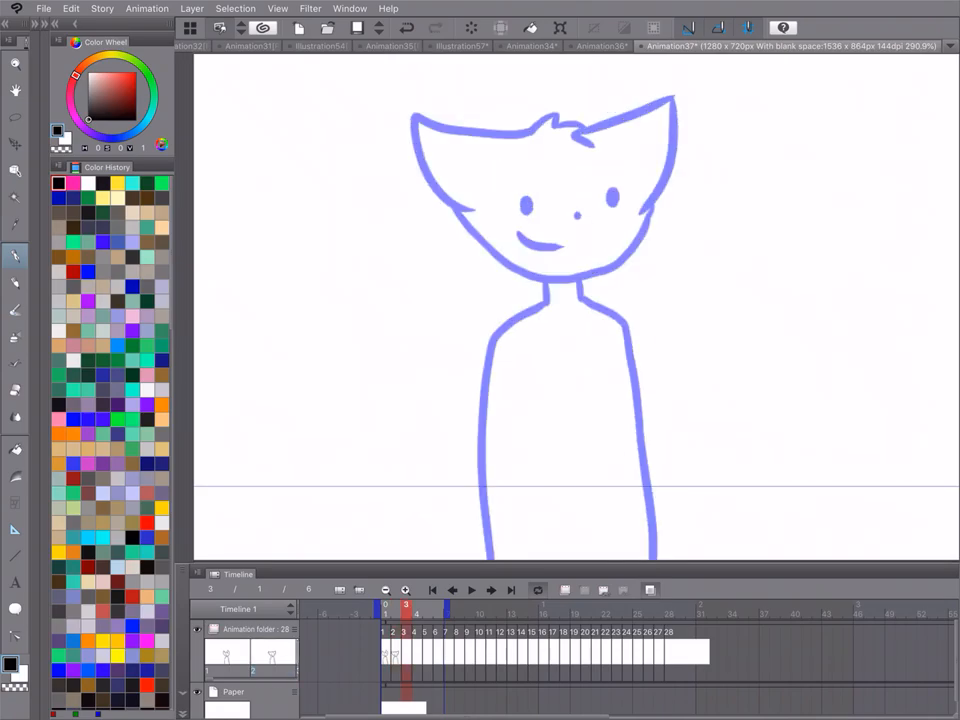
scroll(652, 394, down, 5)
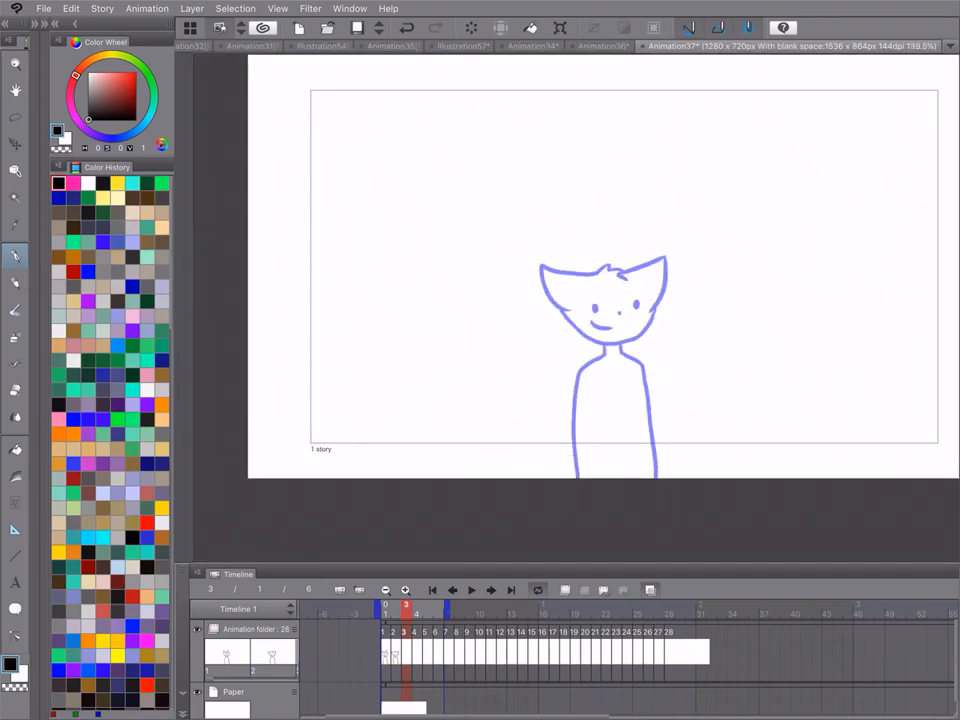
scroll(617, 294, up, 5)
scroll(576, 308, up, 4)
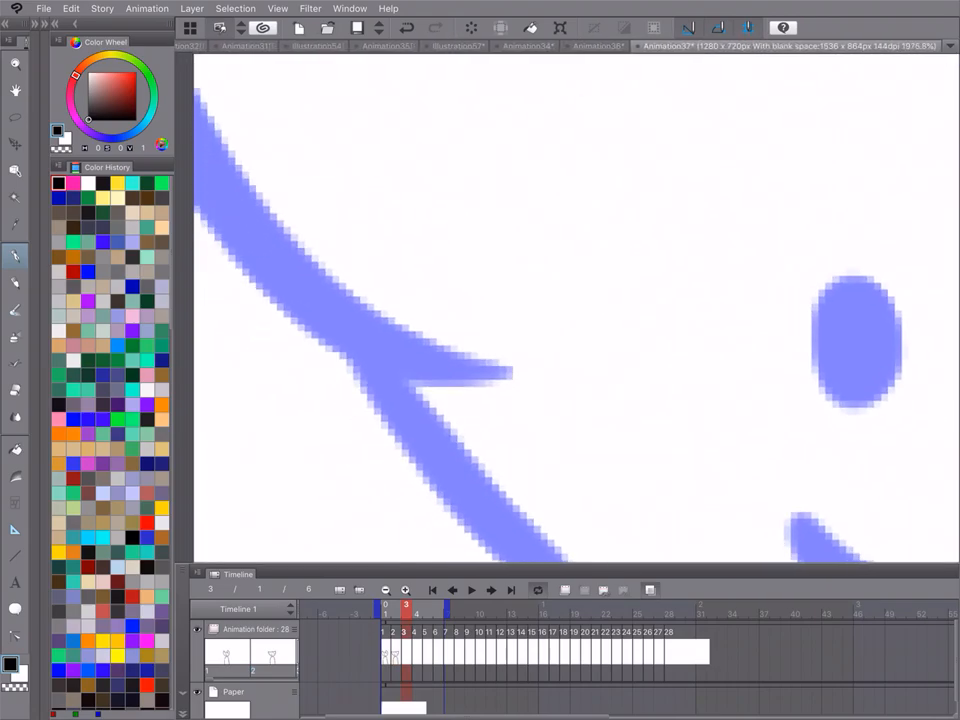
scroll(576, 308, down, 5)
Return to cel 2 and erase the overshooting line tip where the left ear meets the cheek
click(396, 650)
drag(361, 327, 388, 367)
key(ctrl+z)
scroll(576, 308, down, 5)
scroll(576, 308, up, 3)
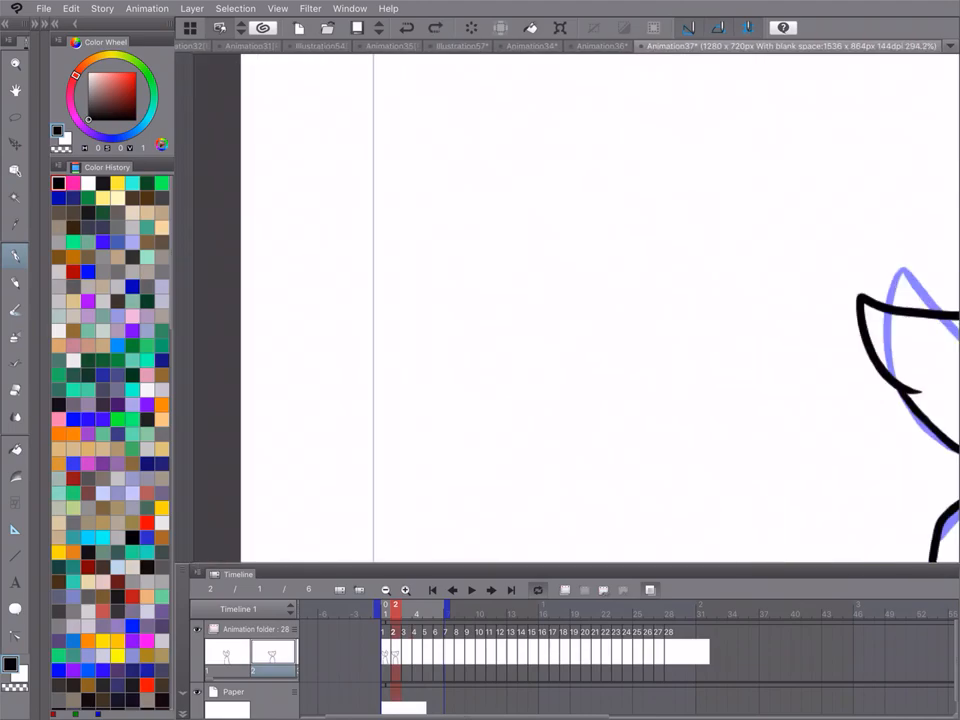
scroll(576, 308, down, 5)
scroll(576, 308, up, 7)
key(e)
drag(440, 458, 465, 467)
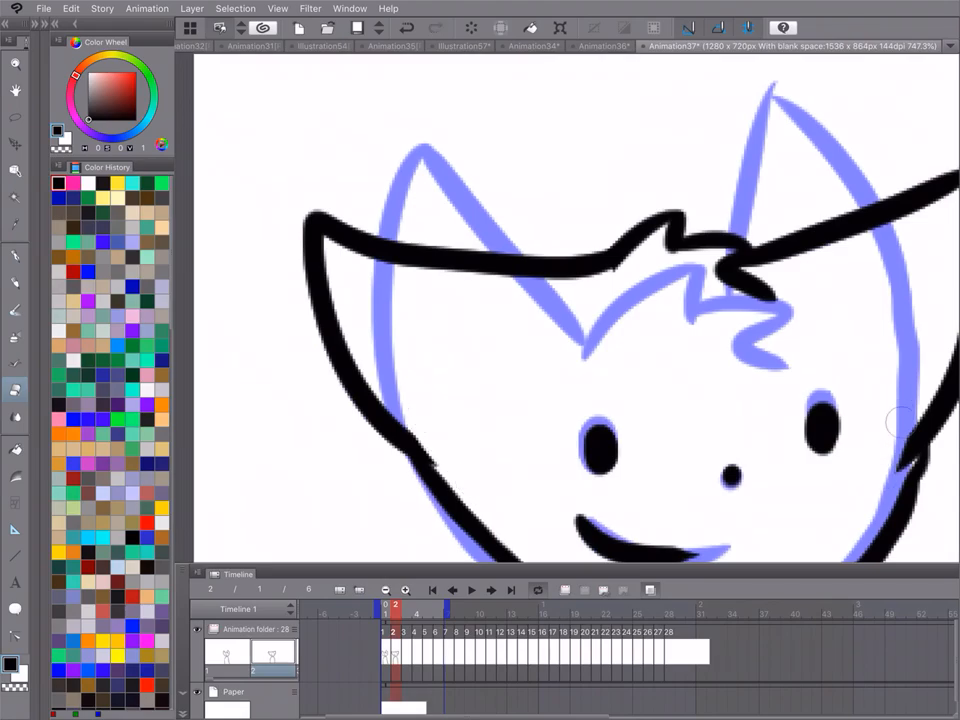
Choose the Fill tool and set the drawing colour to a muted green, H 140, S 58, V 51
scroll(740, 455, down, 4)
scroll(740, 455, up, 2)
scroll(700, 330, up, 1)
scroll(700, 330, down, 2)
key(g)
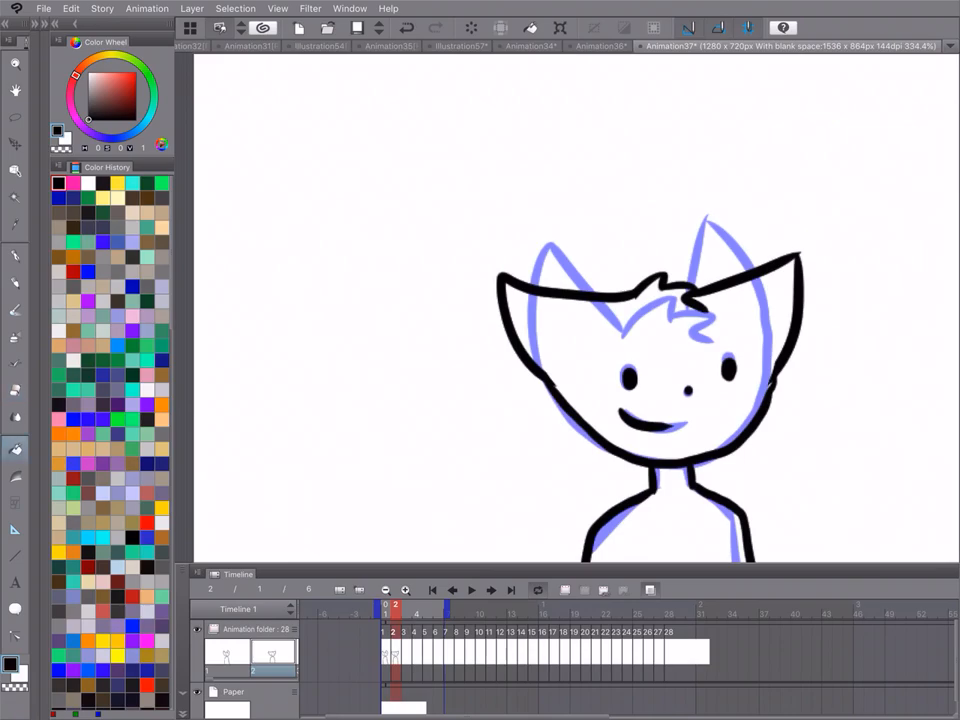
click(132, 331)
click(153, 89)
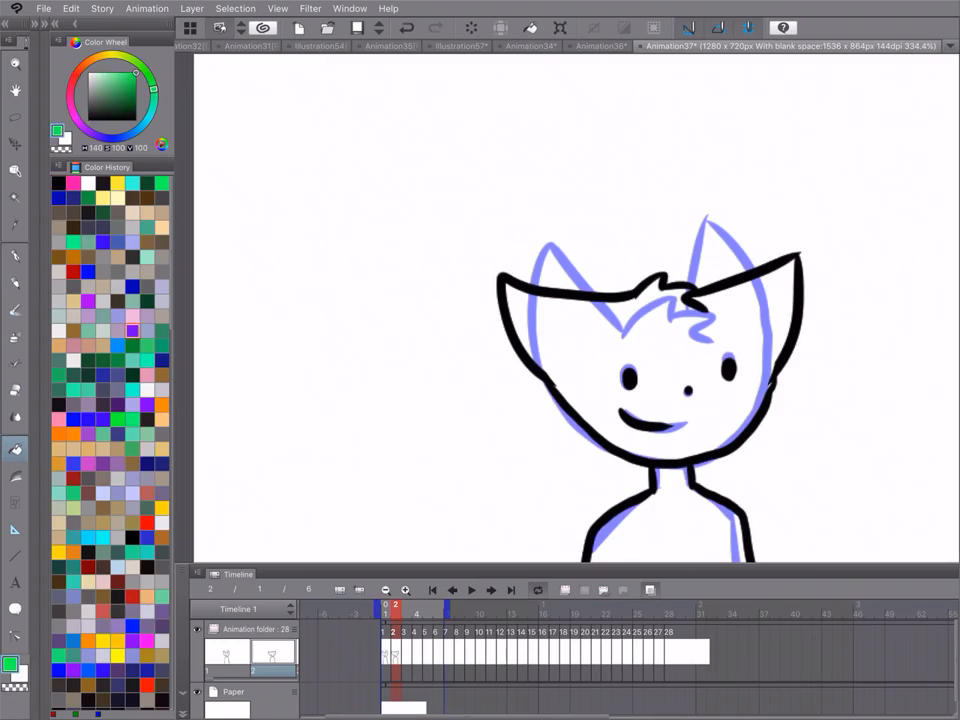
drag(123, 86, 116, 96)
Try filling the head and body on cel 2 with the muted green and undo both fills
scroll(604, 287, down, 3)
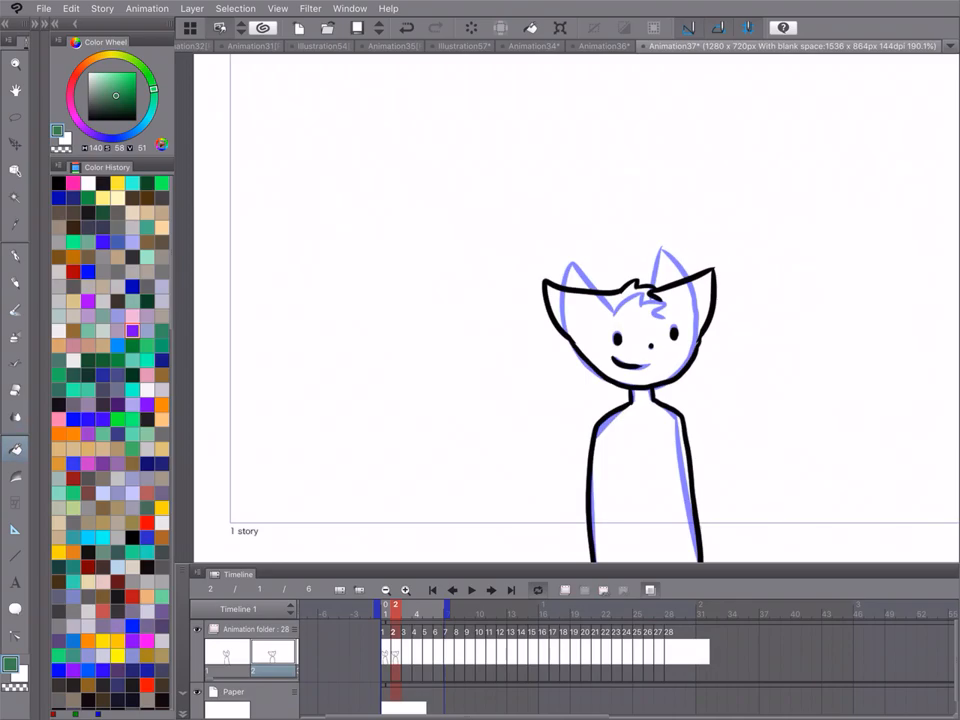
click(600, 340)
scroll(699, 344, up, 8)
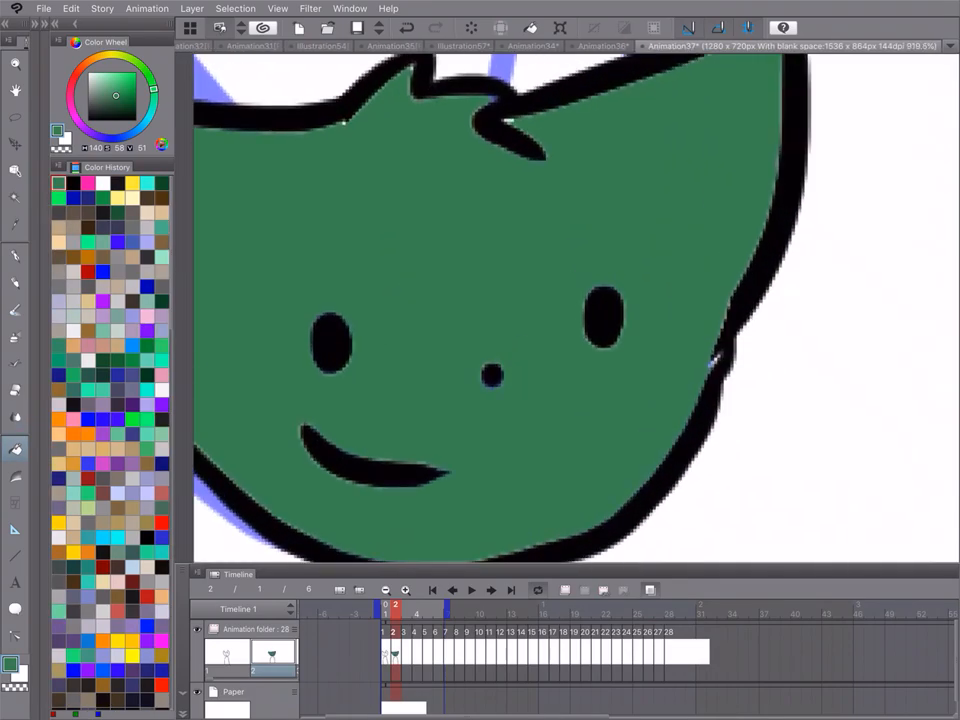
scroll(671, 289, down, 8)
click(615, 450)
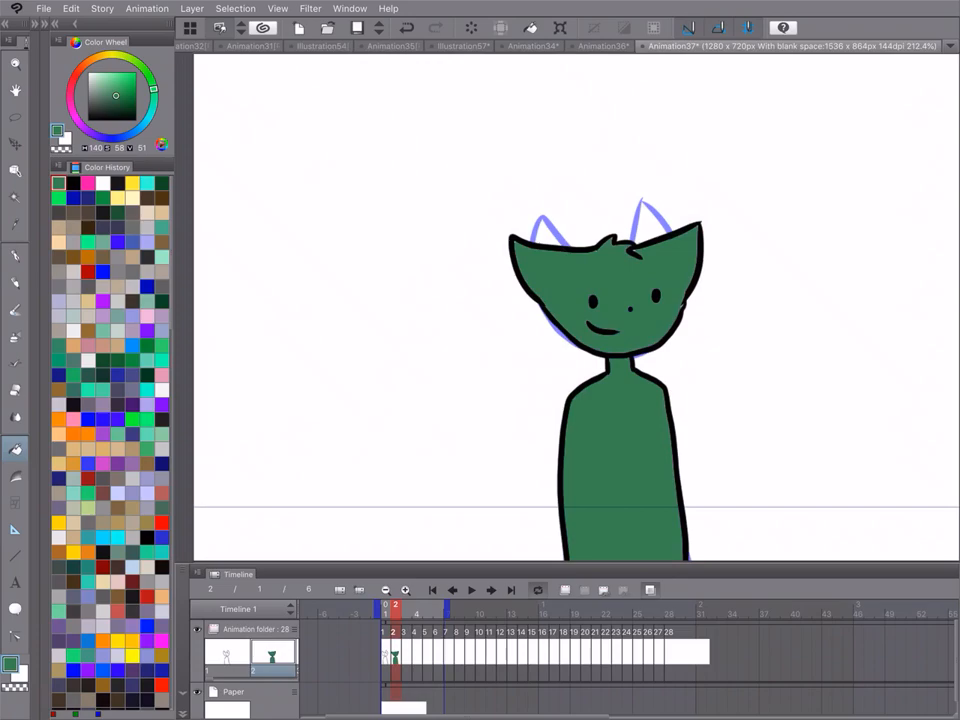
key(ctrl+z)
key(ctrl+z)
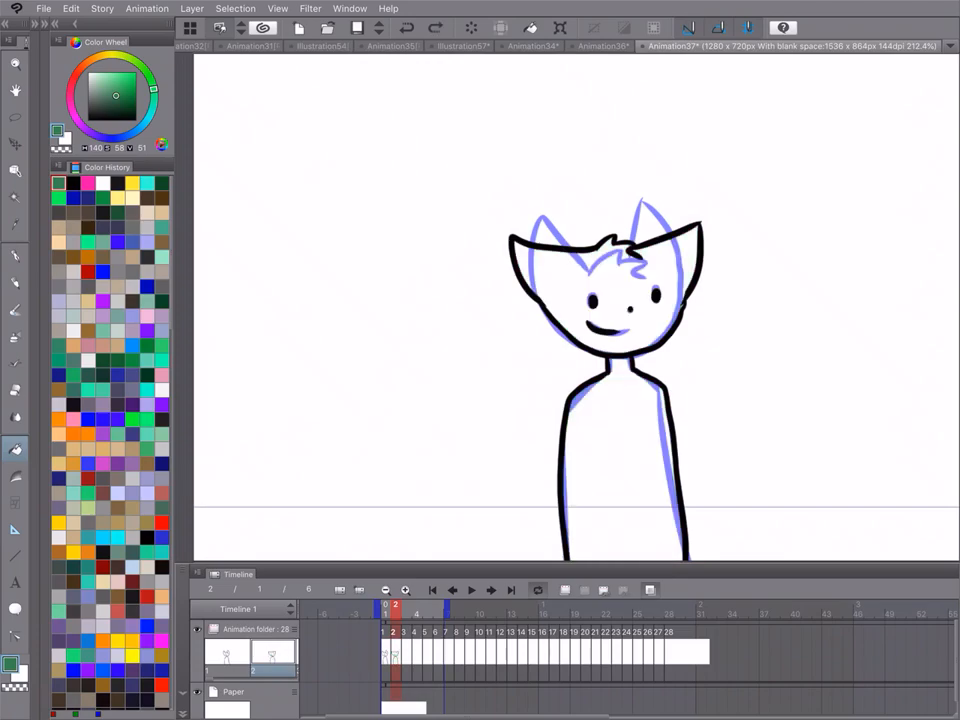
Fill the head, neck and body on cel 2 with light warm grey, H 42, S 8, V 77
click(88, 316)
click(622, 280)
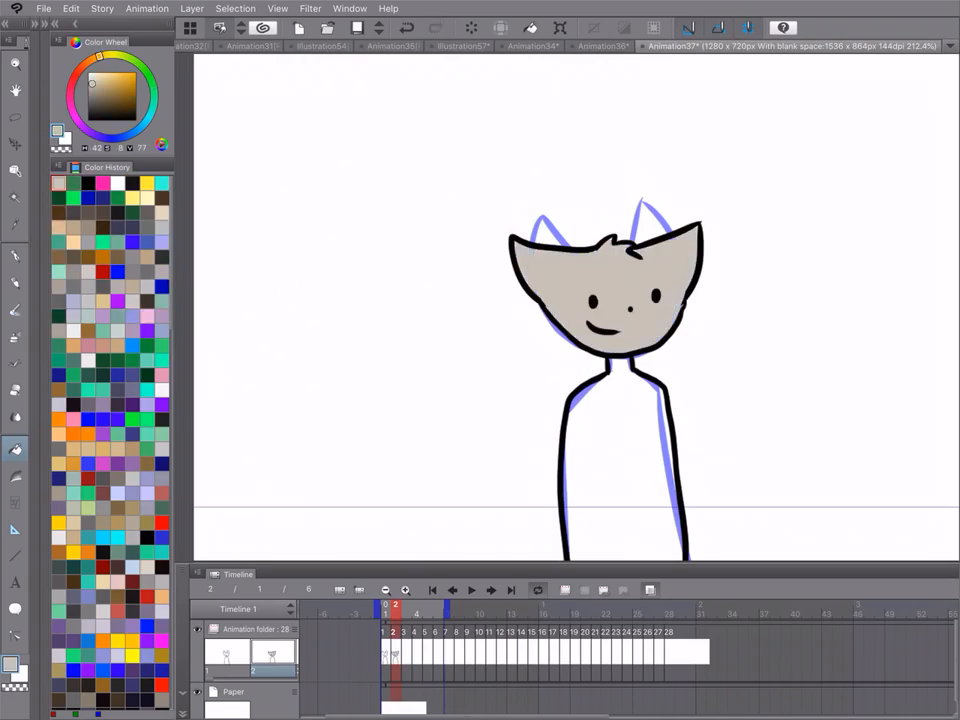
click(636, 431)
scroll(659, 294, up, 3)
scroll(617, 296, up, 6)
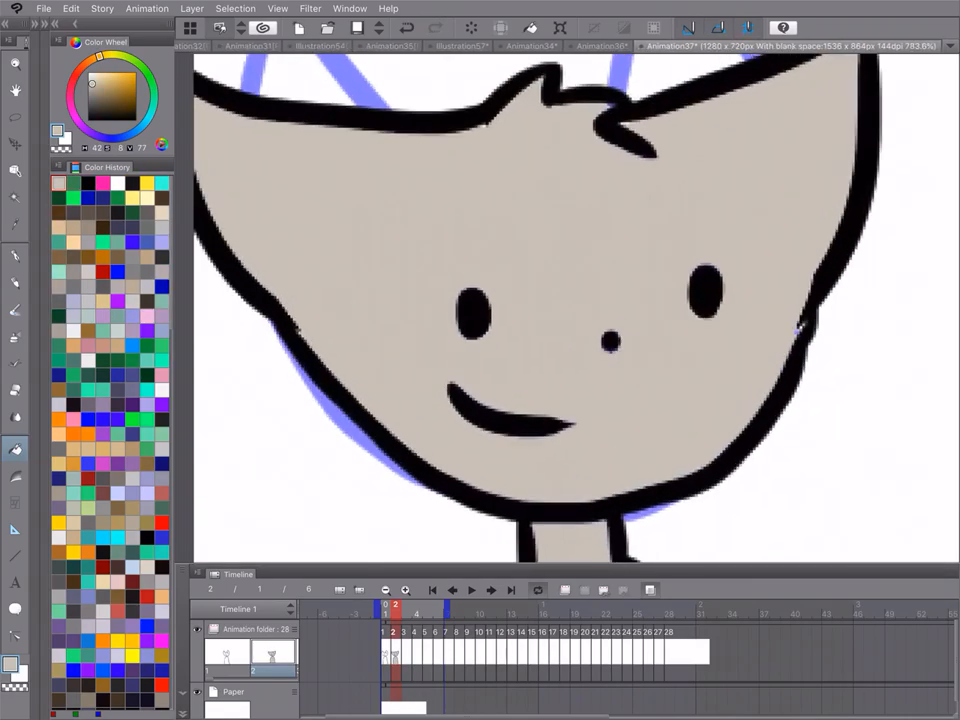
scroll(700, 245, down, 8)
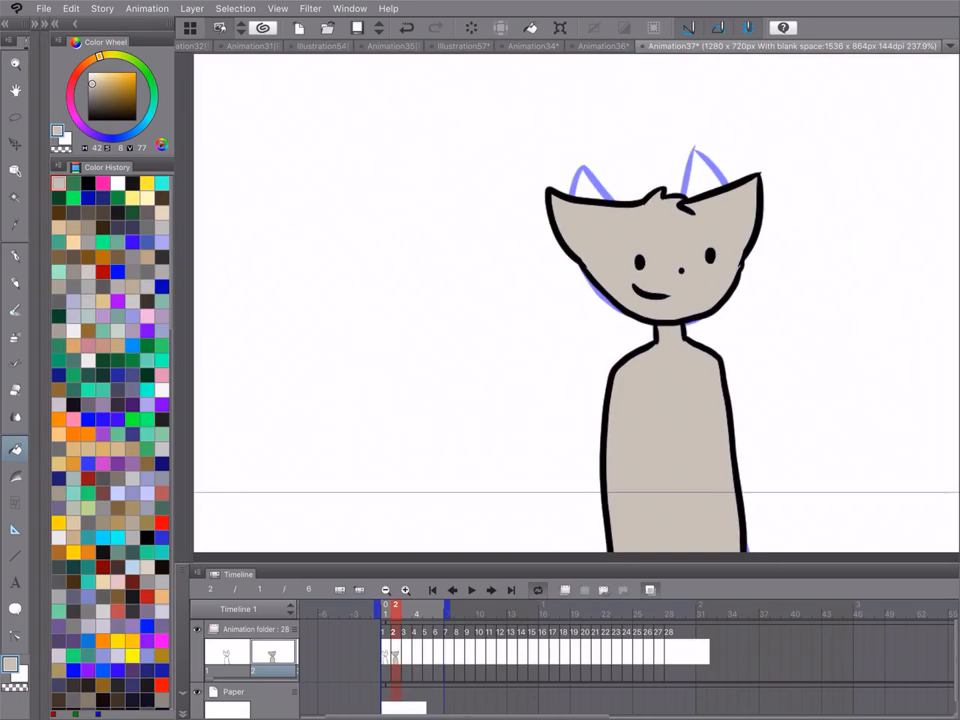
Go to frame 1 and fill the character's head and body with the same warm grey
scroll(444, 274, down, 4)
scroll(549, 298, up, 3)
click(386, 654)
click(562, 272)
click(576, 377)
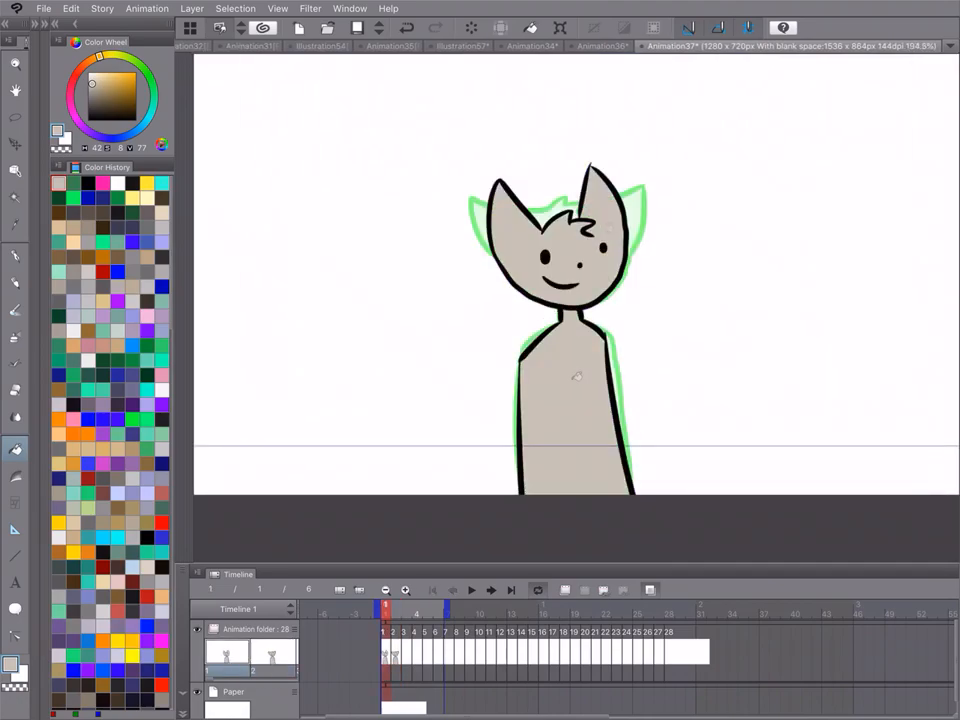
scroll(635, 242, up, 1)
scroll(559, 251, up, 4)
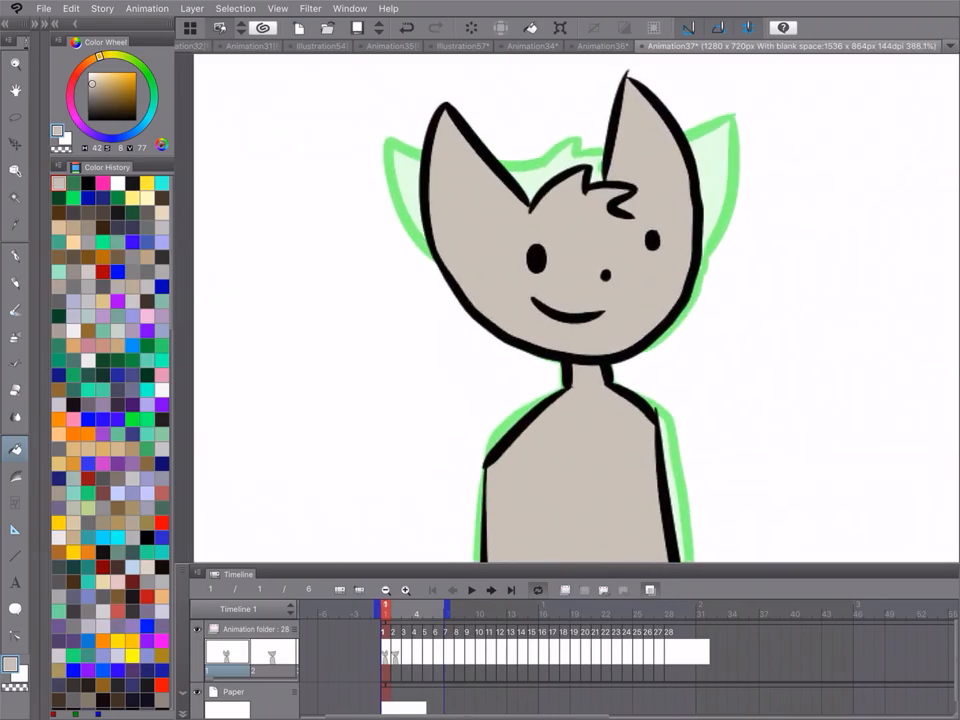
scroll(559, 251, up, 4)
scroll(465, 232, up, 1)
scroll(465, 232, down, 2)
Compare frames 2 and 3, and shorten the playback range to end at frame 5
click(396, 654)
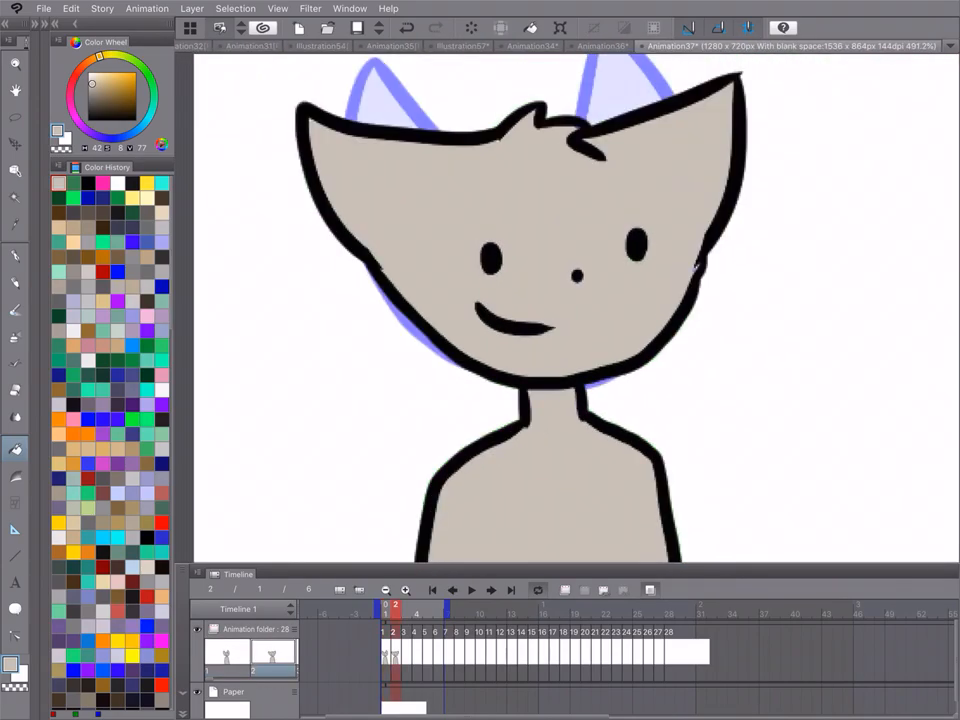
click(406, 654)
scroll(525, 272, down, 4)
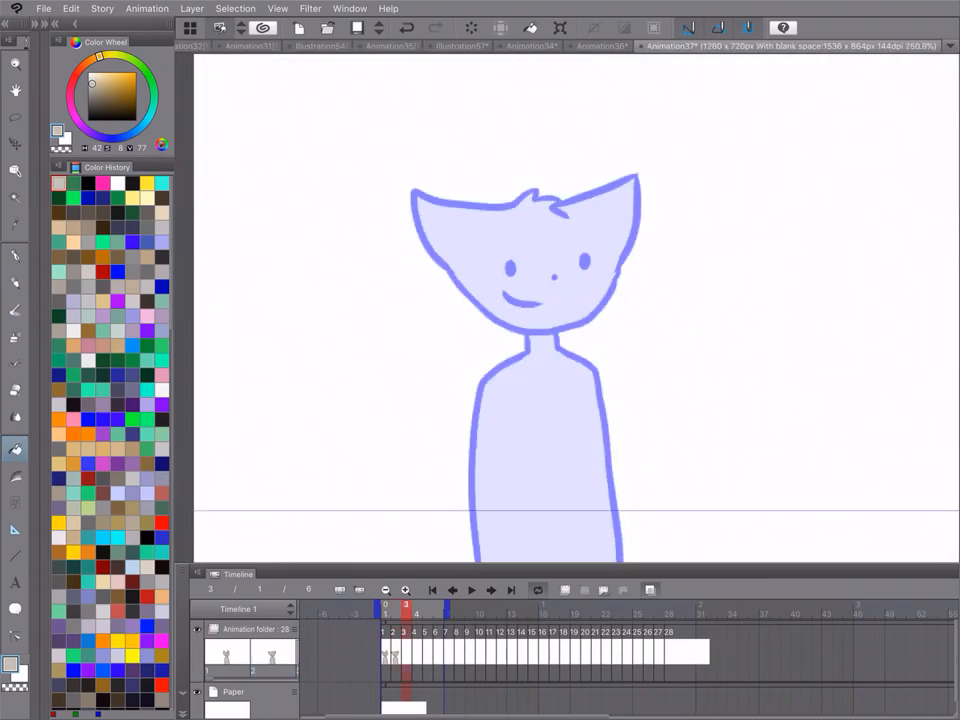
click(396, 654)
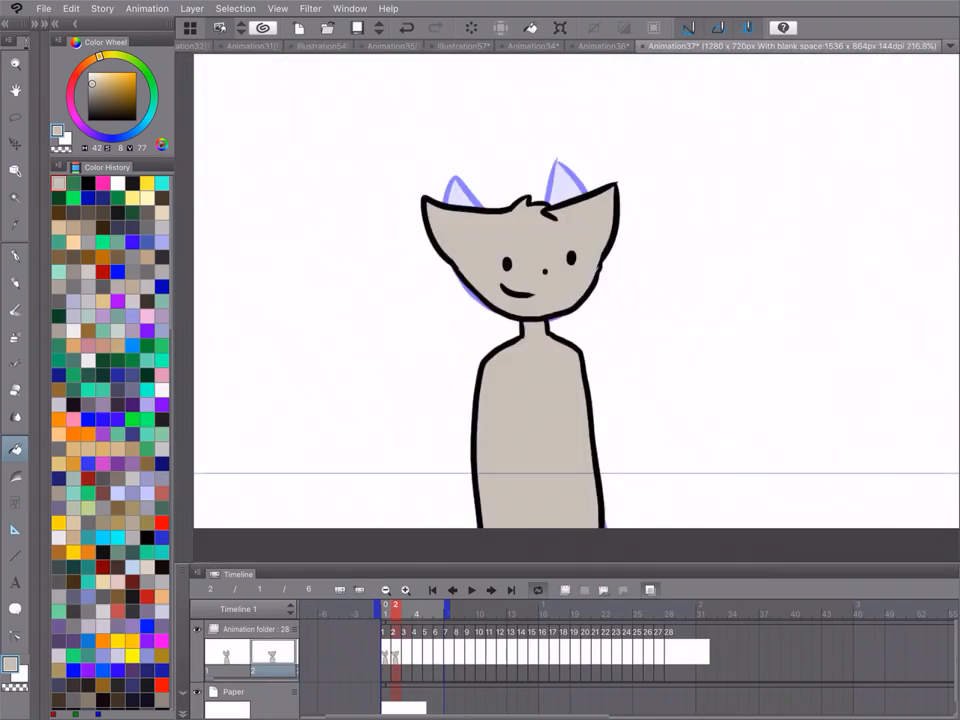
click(406, 654)
drag(447, 609, 435, 610)
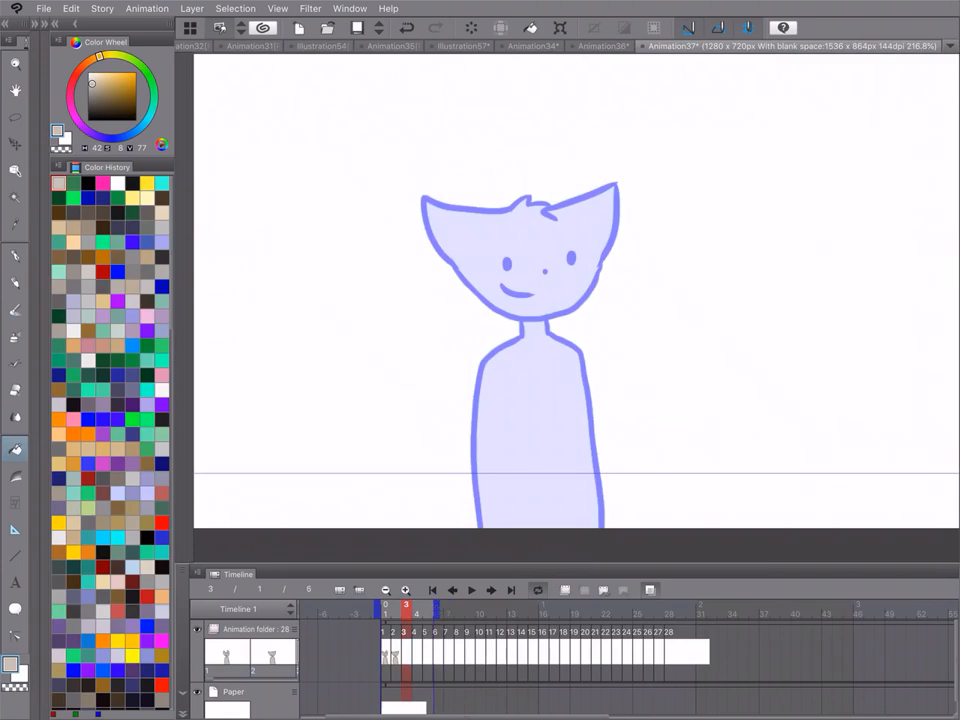
Draw the hair tuft on frame 3 with a near-black pen and shift it slightly up and left, discarding the first left ear stroke
scroll(594, 276, up, 4)
click(15, 257)
scroll(594, 300, down, 1)
click(132, 184)
scroll(557, 230, up, 2)
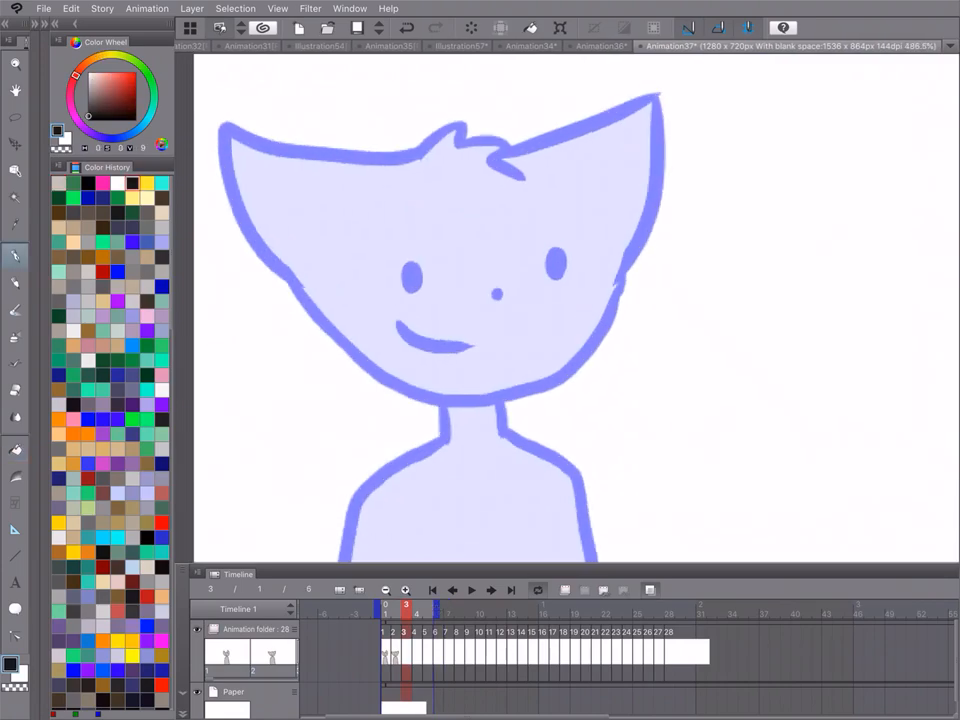
scroll(600, 262, down, 2)
mouse_move(456, 184)
mouse_down()
mouse_move(497, 157)
mouse_move(547, 182)
mouse_up()
mouse_move(457, 181)
mouse_down()
mouse_move(308, 252)
mouse_move(365, 326)
mouse_up()
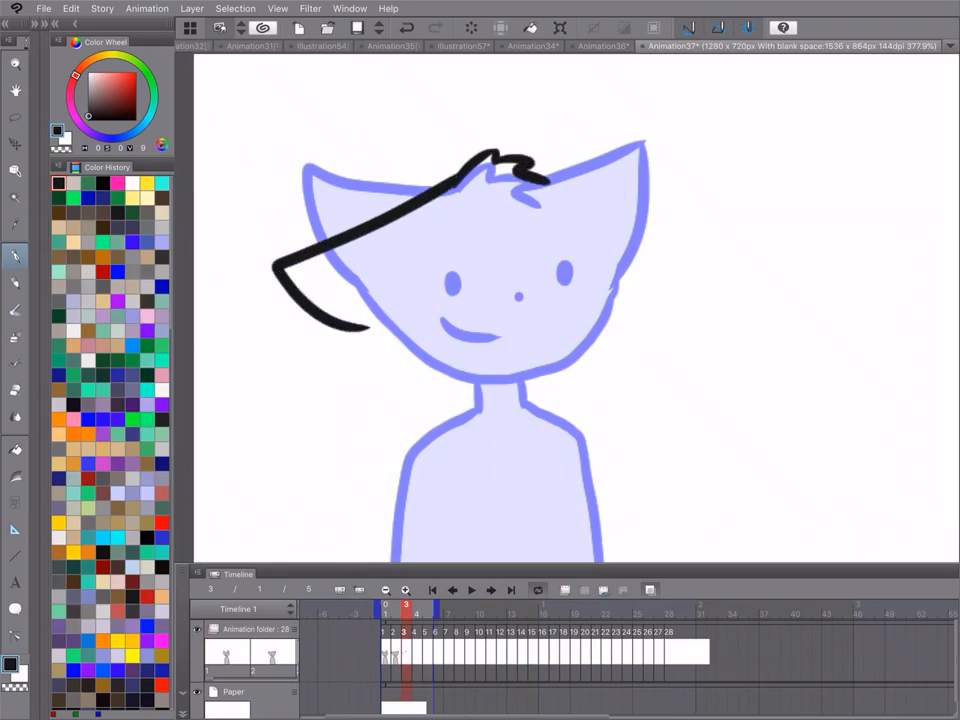
key(ctrl+z)
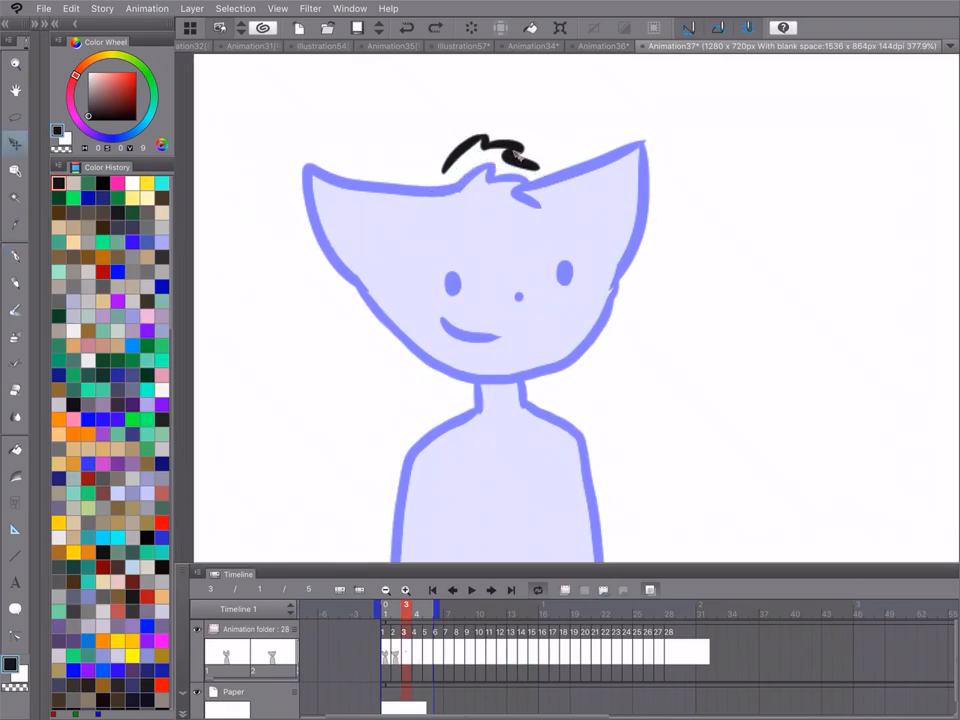
Draw both ears on frame 3 drooping down and outward from the hair tuft, redoing the left one shorter
mouse_move(450, 165)
mouse_down()
mouse_move(360, 230)
mouse_move(384, 347)
mouse_up()
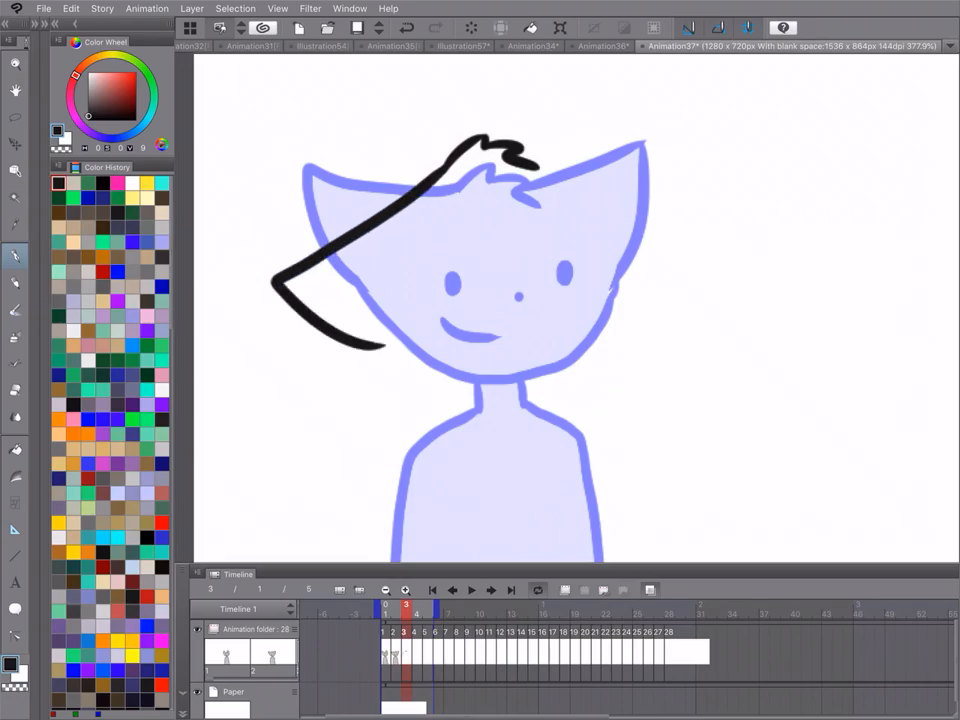
key(ctrl+z)
mouse_move(462, 148)
mouse_down()
mouse_move(306, 272)
mouse_move(398, 320)
mouse_up()
mouse_move(520, 165)
mouse_down()
mouse_move(632, 240)
mouse_move(660, 280)
mouse_move(614, 320)
mouse_up()
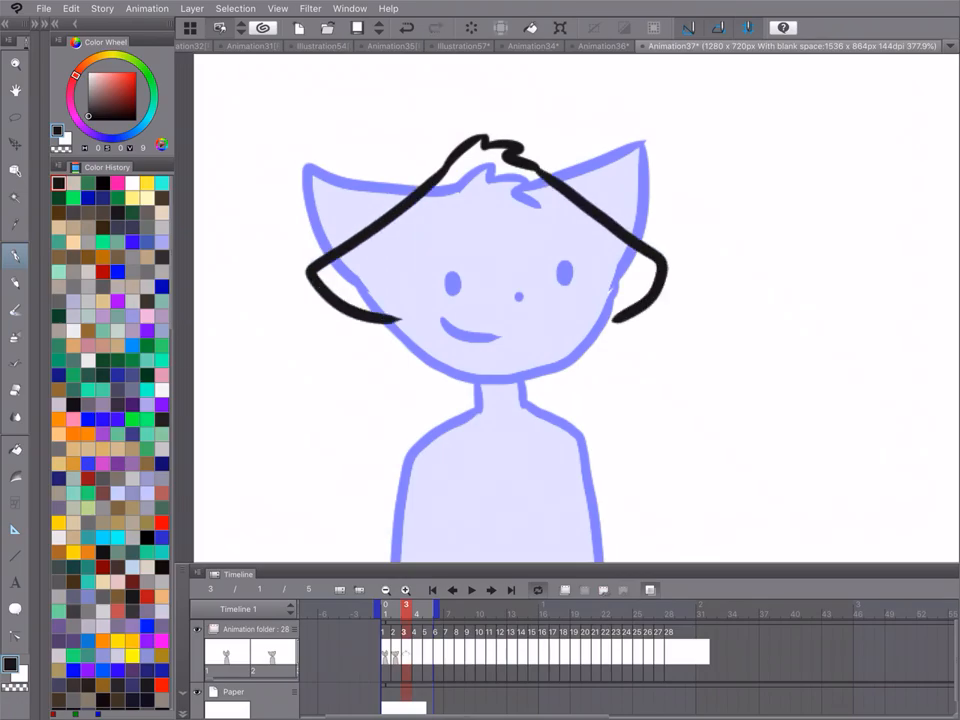
Draw the jaw line between the two ear ends and erase the overshooting tip where the left ear meets the cheek
mouse_move(398, 320)
mouse_down()
mouse_move(418, 346)
mouse_move(486, 375)
mouse_move(615, 320)
mouse_up()
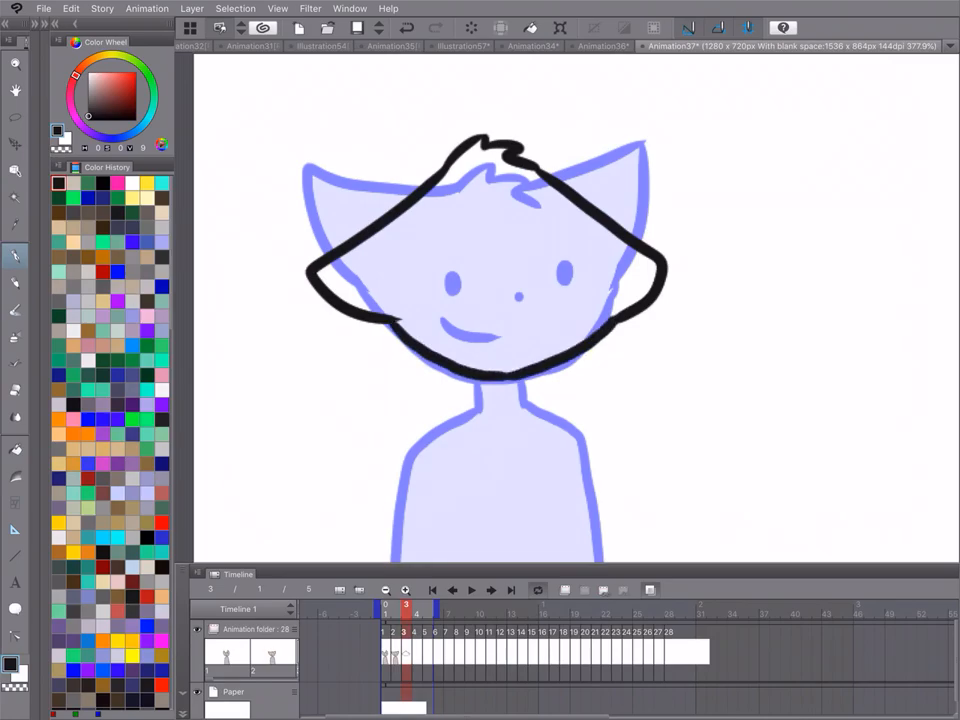
key(ctrl+z)
key(e)
click(410, 325)
key(p)
Draw the neck, raised rounded shoulders and both body sides on frame 3, down to the canvas edge
scroll(507, 301, down, 6)
scroll(498, 343, up, 4)
mouse_move(505, 272)
mouse_down()
mouse_move(471, 295)
mouse_move(456, 317)
mouse_move(434, 427)
mouse_move(437, 518)
mouse_up()
drag(535, 276, 602, 518)
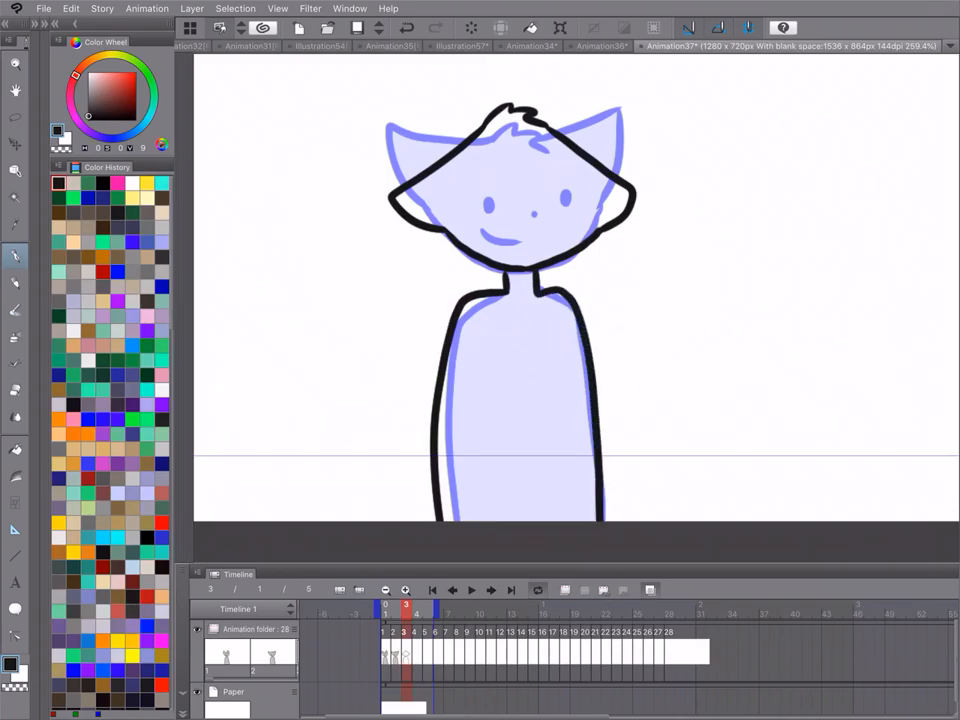
Draw two oval eyes on frame 3, and add the nose and the smile in pure black
key(g)
scroll(550, 229, up, 5)
key(p)
drag(400, 162, 399, 184)
drag(586, 148, 587, 170)
click(88, 121)
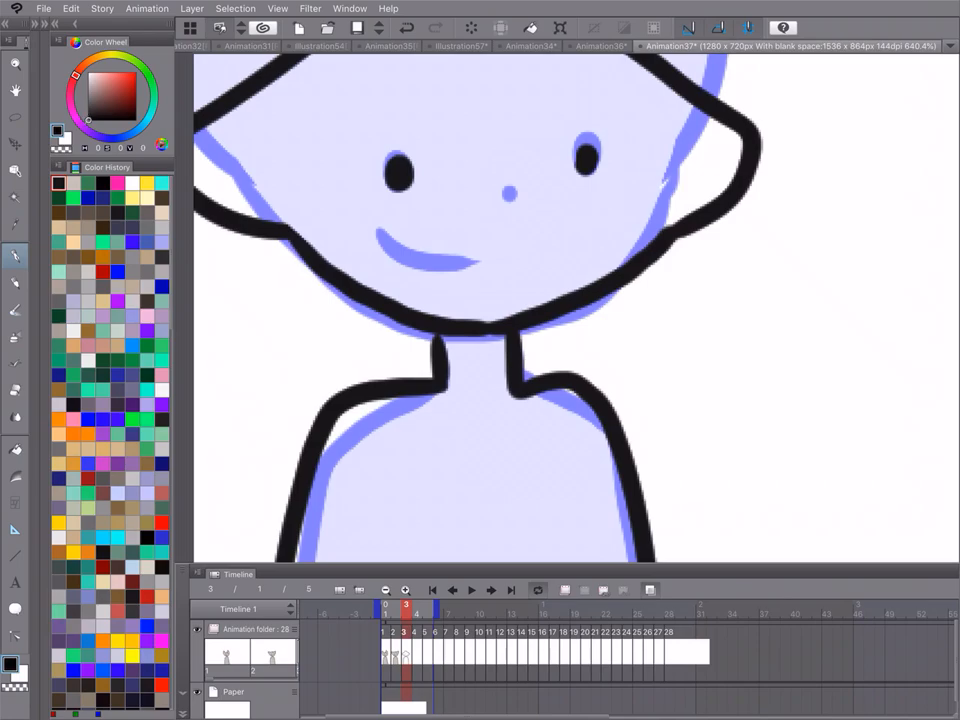
drag(383, 234, 478, 262)
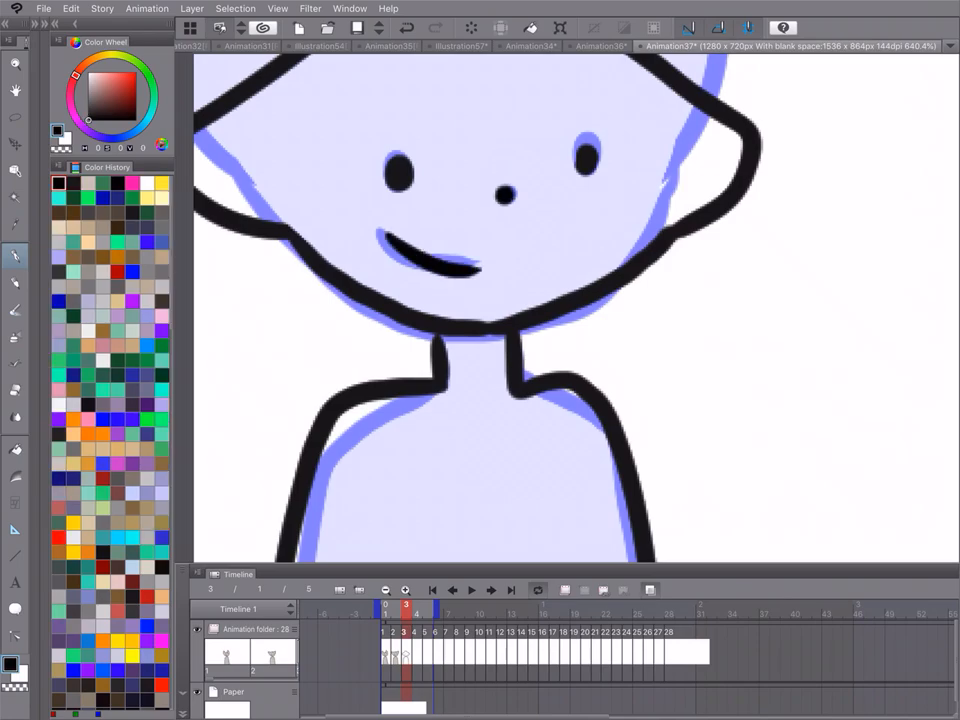
Fill the head and body on frame 3 with the light warm grey, H 42, S 8, V 77
scroll(391, 264, down, 5)
click(88, 184)
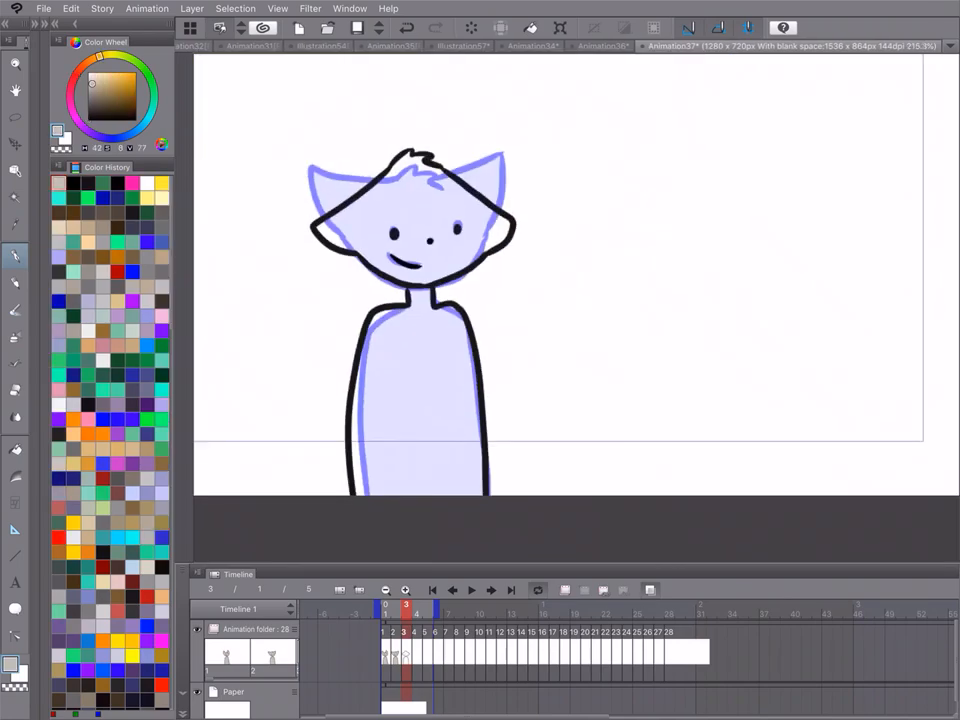
click(15, 450)
click(420, 205)
click(420, 390)
scroll(578, 269, down, 5)
Limit the playback range to end at frame 3 and review the looping animation from frame 1, both close up and from afar
drag(436, 609, 415, 609)
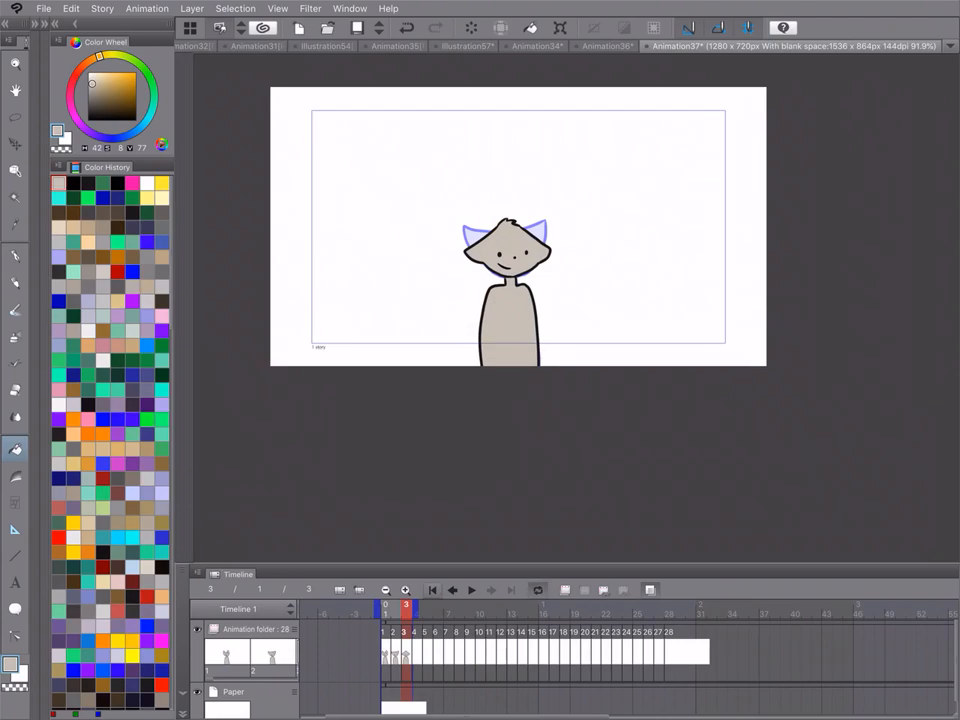
click(386, 609)
click(472, 590)
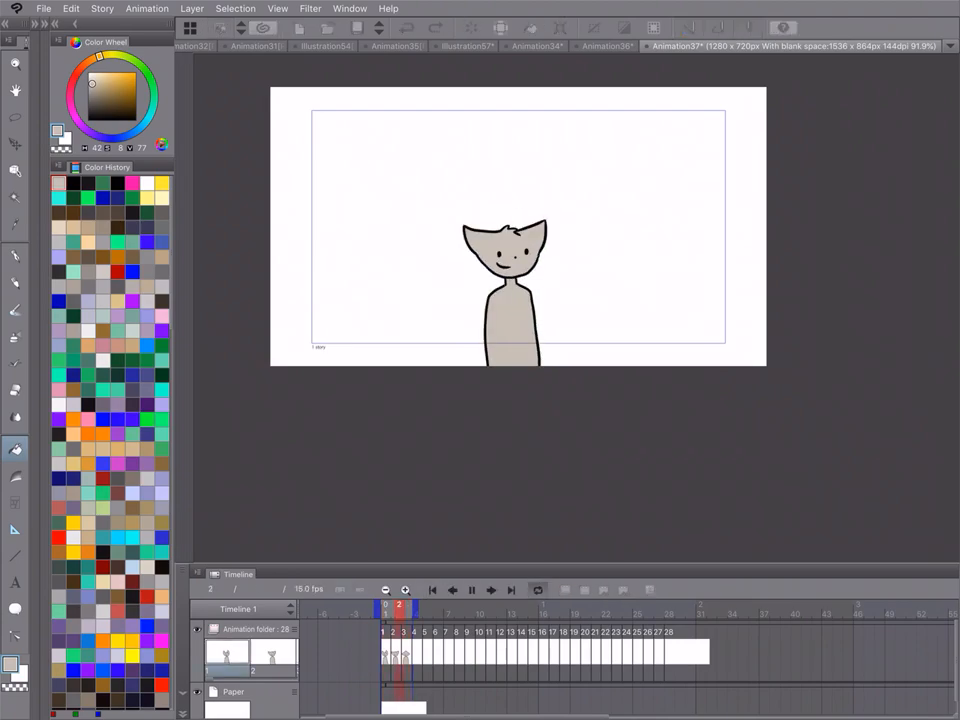
scroll(480, 263, up, 4)
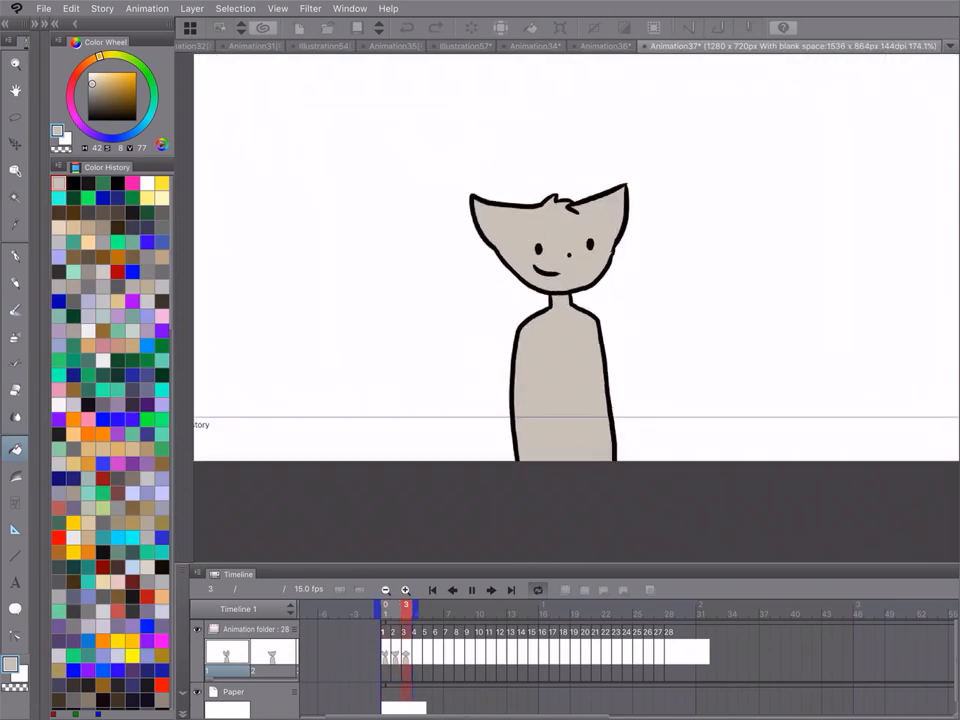
scroll(505, 264, down, 6)
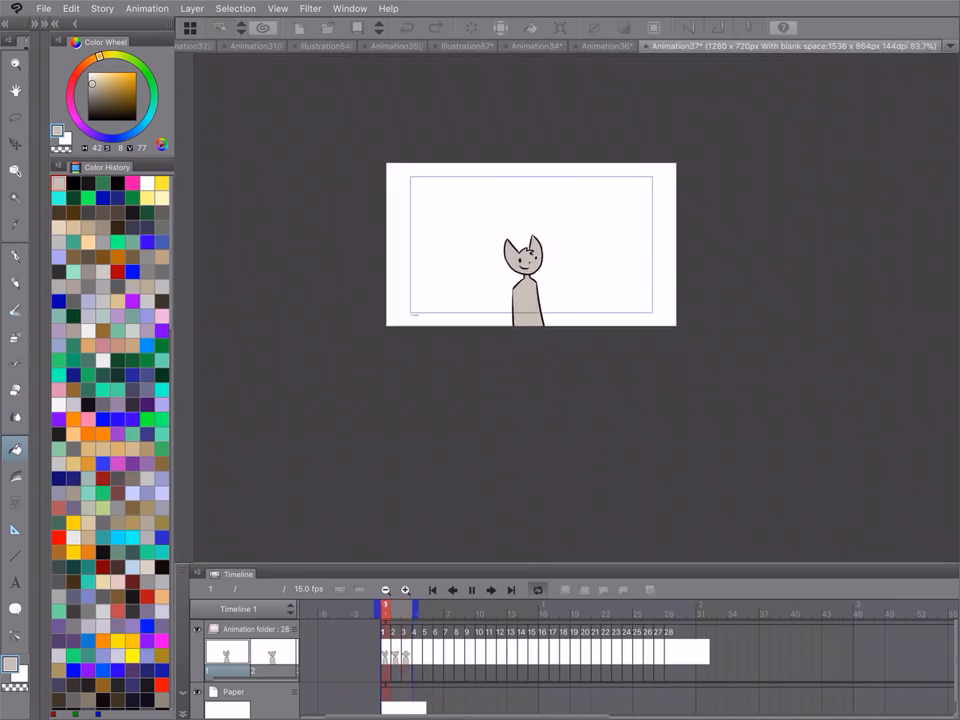
scroll(510, 258, up, 4)
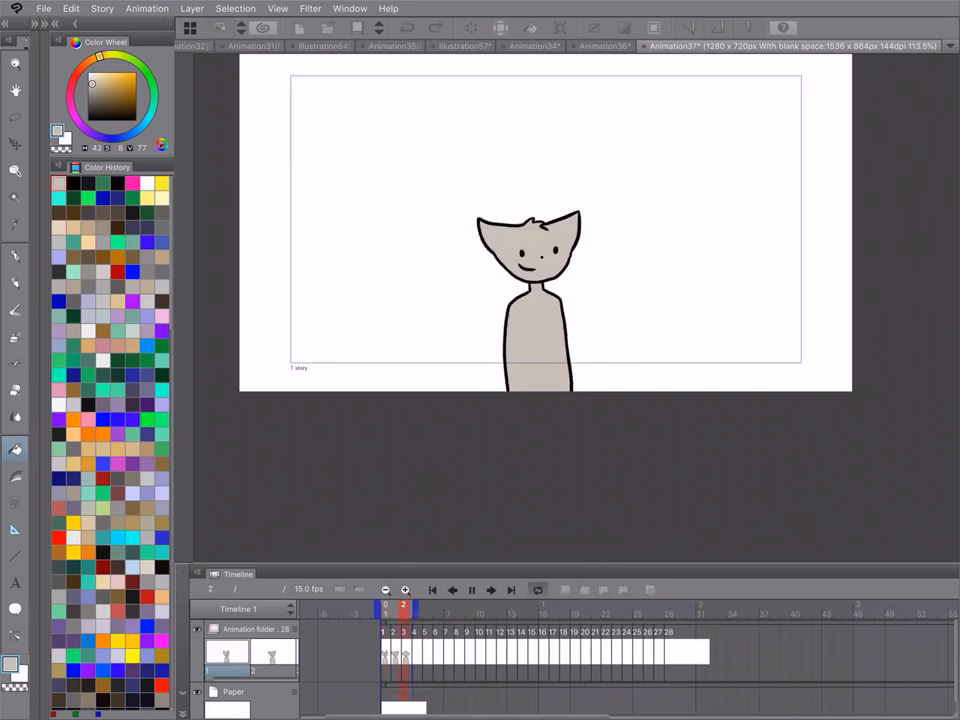
scroll(526, 232, up, 5)
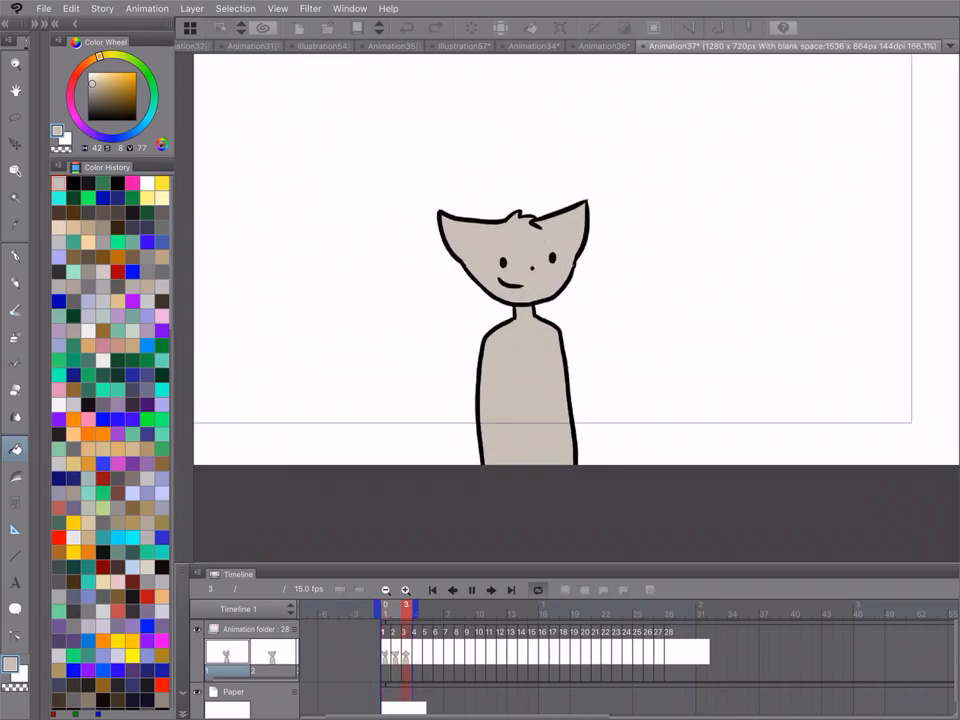
scroll(491, 262, down, 8)
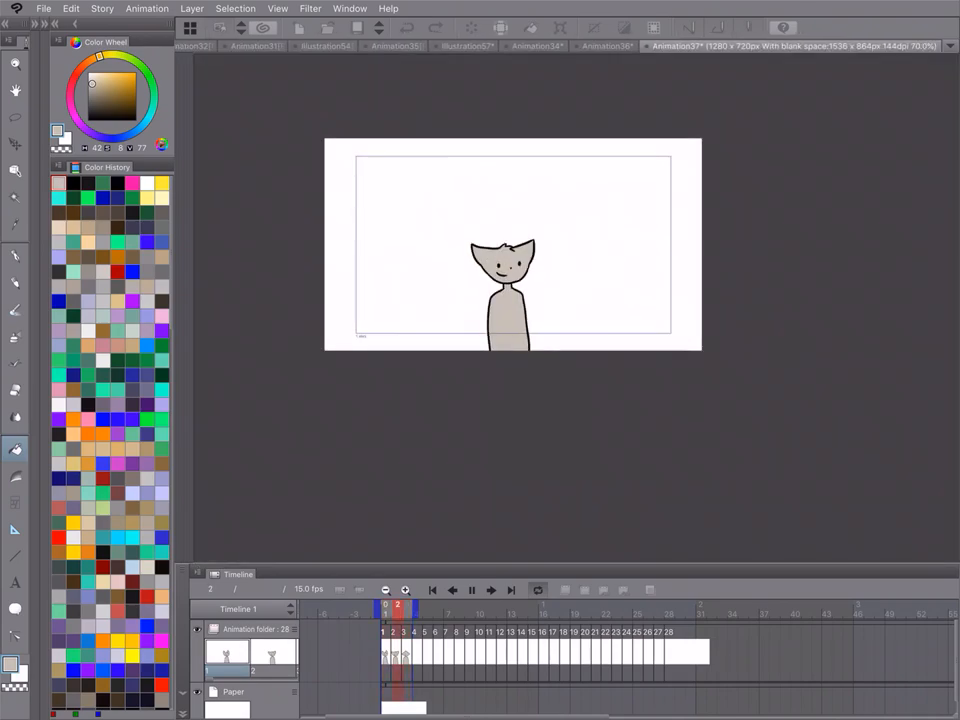
click(472, 590)
Extend the playback range to end at frame 5 and play the animation again
drag(428, 612, 436, 609)
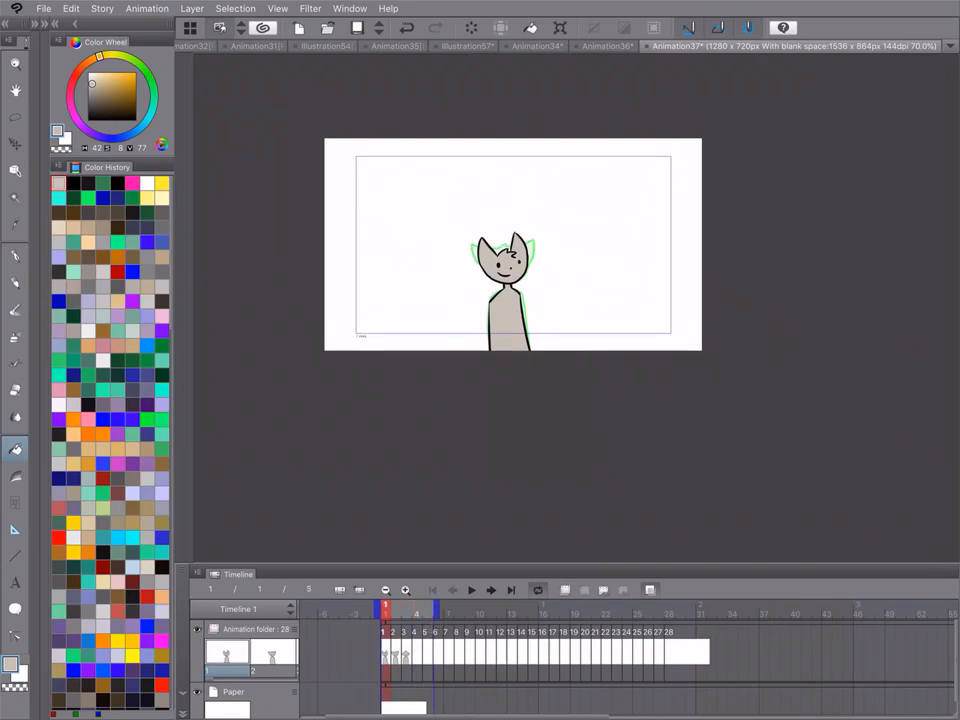
click(472, 590)
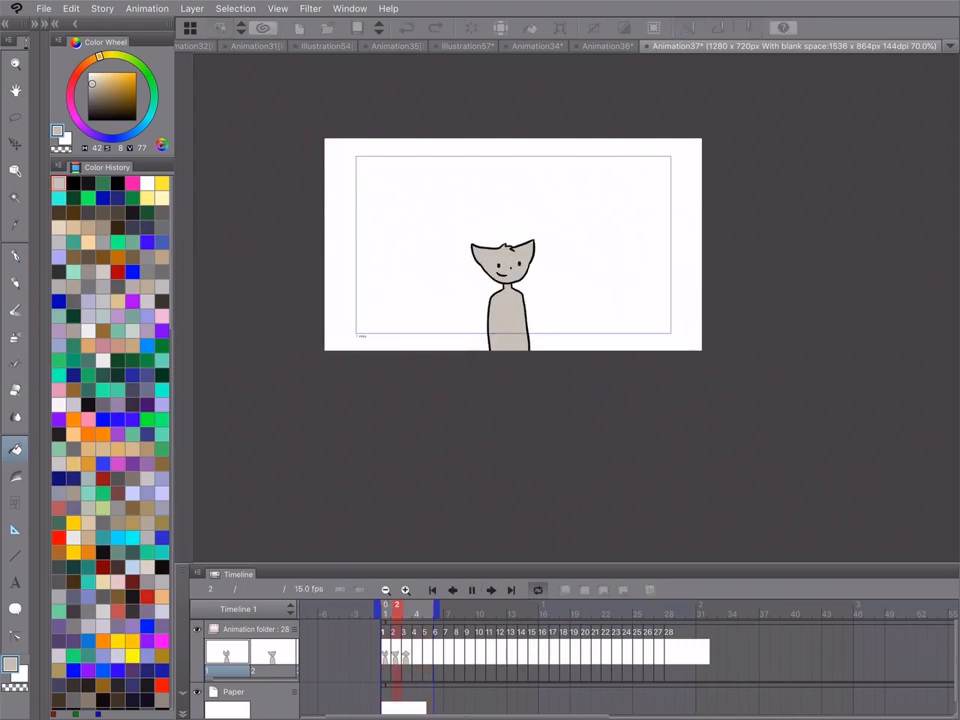
scroll(480, 279, up, 5)
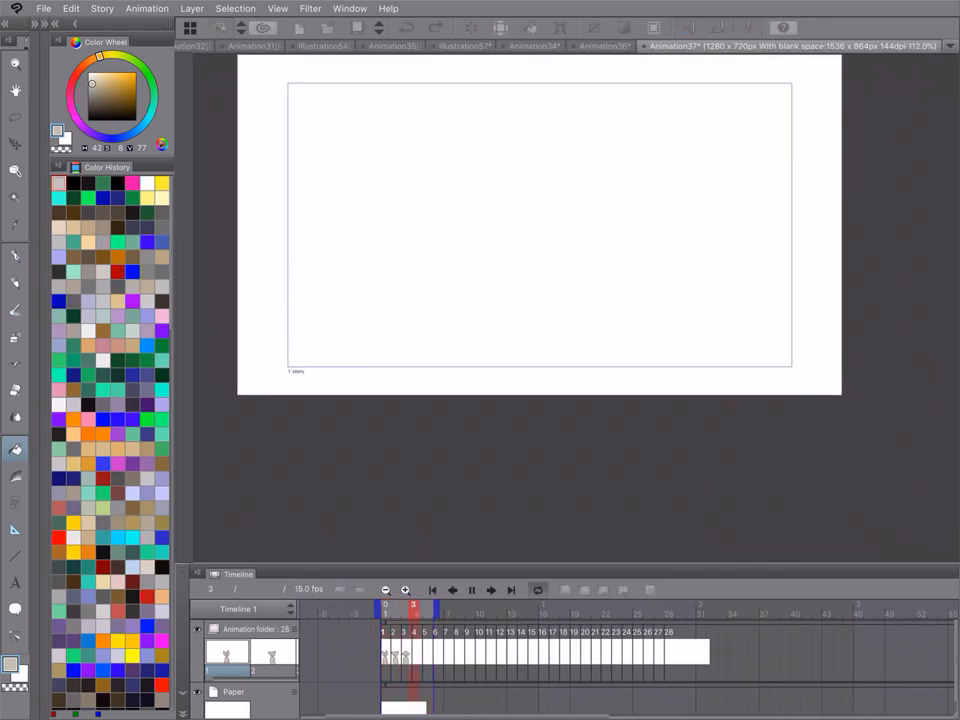
Stop the playback and check frames 1, 3 and 4 of the cat animation
scroll(480, 279, down, 6)
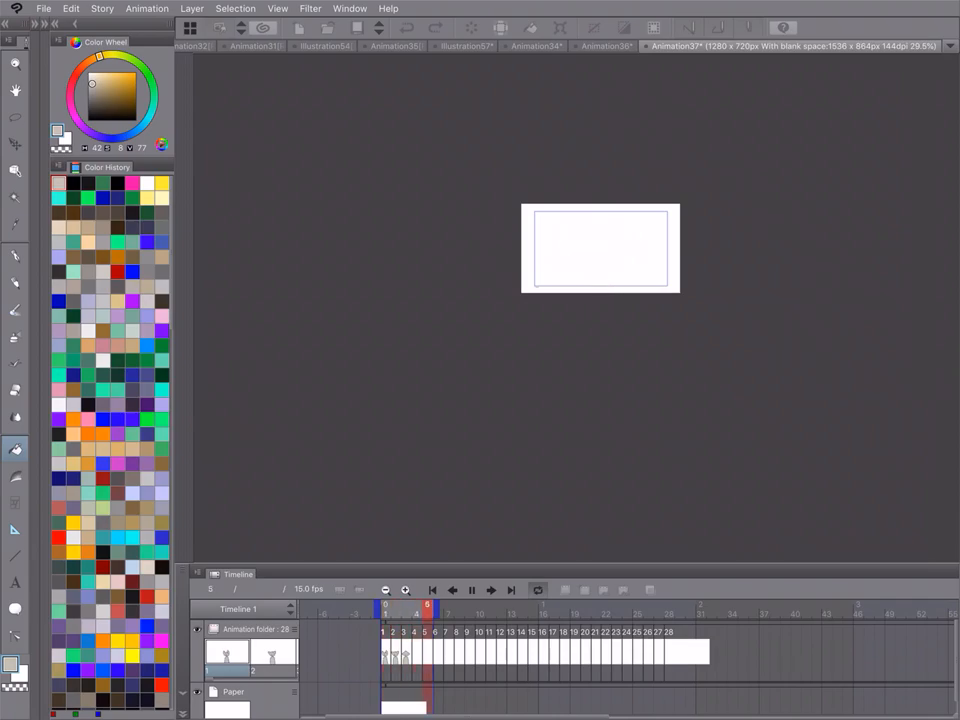
click(471, 590)
click(386, 613)
click(406, 613)
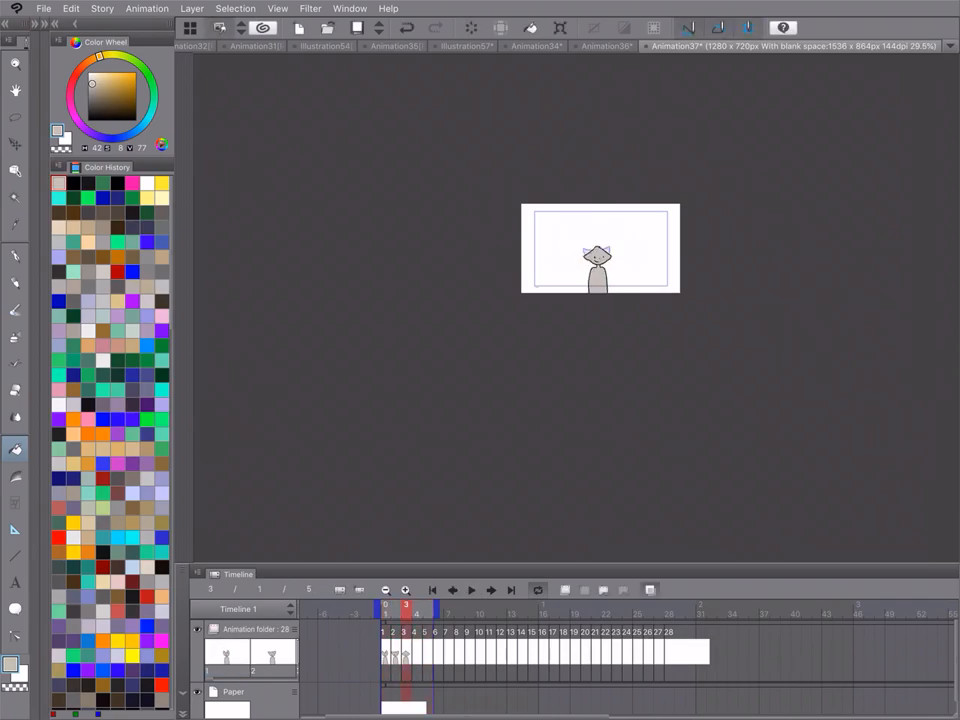
click(417, 611)
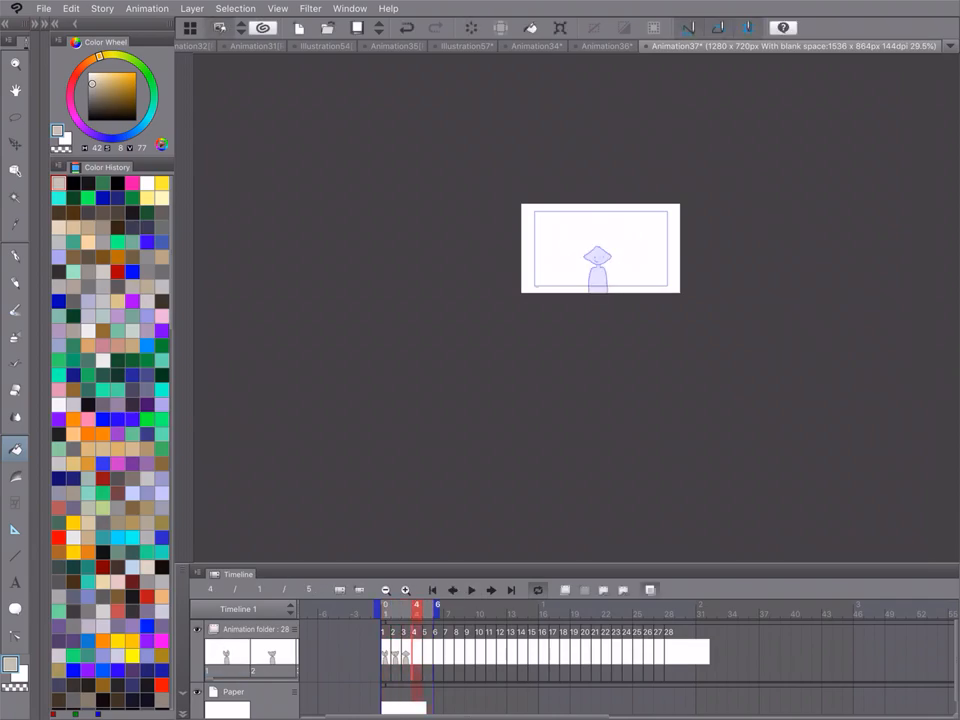
Try starting cel 3 at frame 5, undo that, and shift the start of cel 4 to frame 6 to hold cel 3 longer
drag(405, 648, 426, 648)
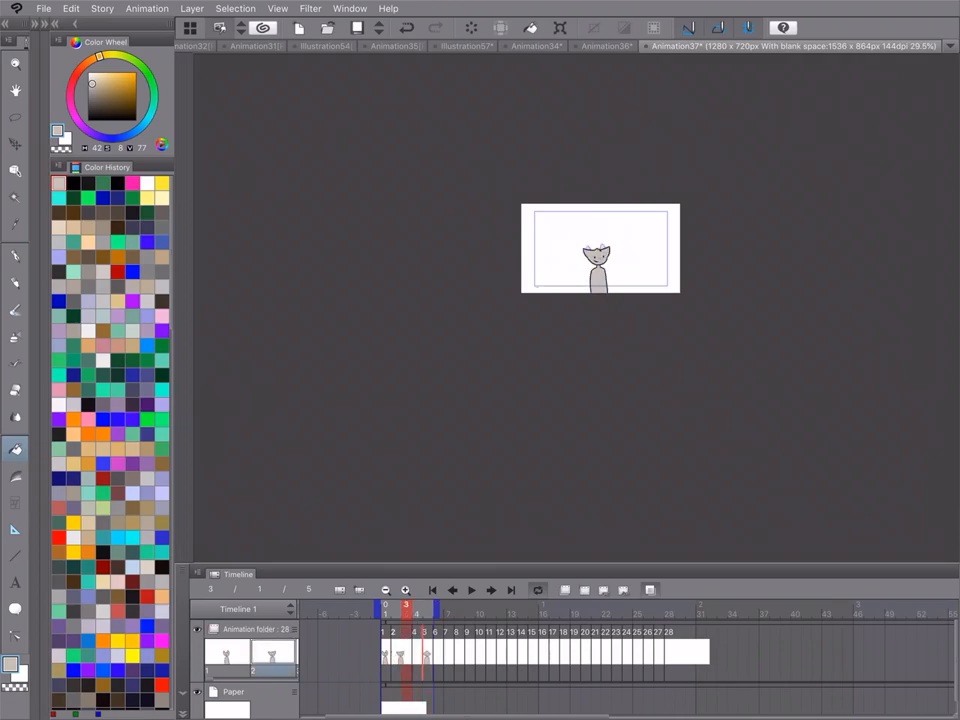
key(ctrl+z)
click(405, 590)
click(405, 590)
click(405, 590)
click(405, 590)
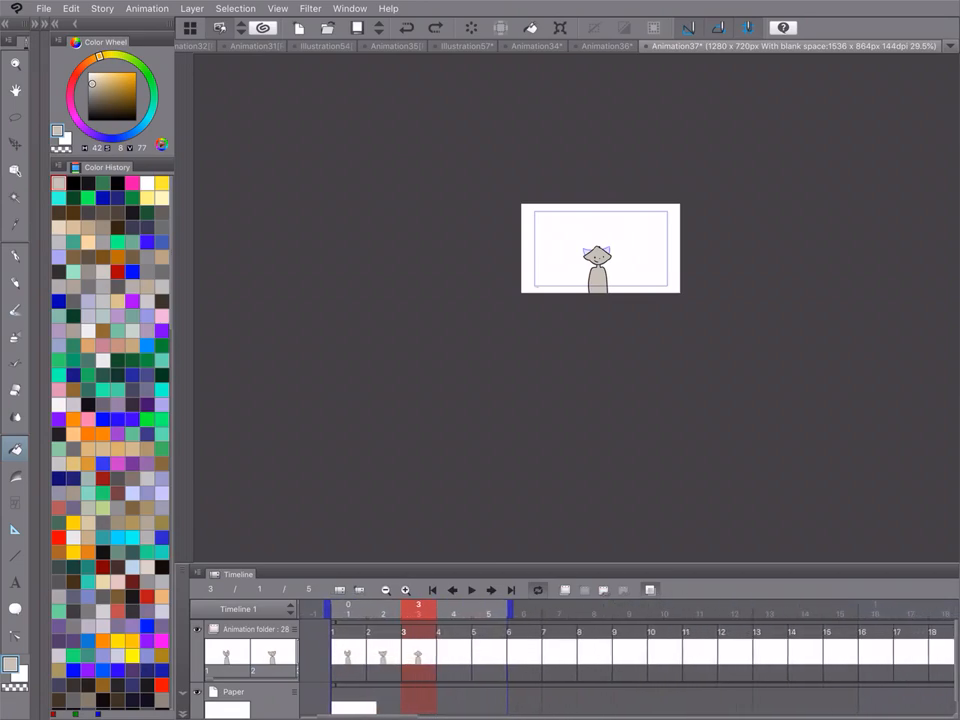
click(446, 652)
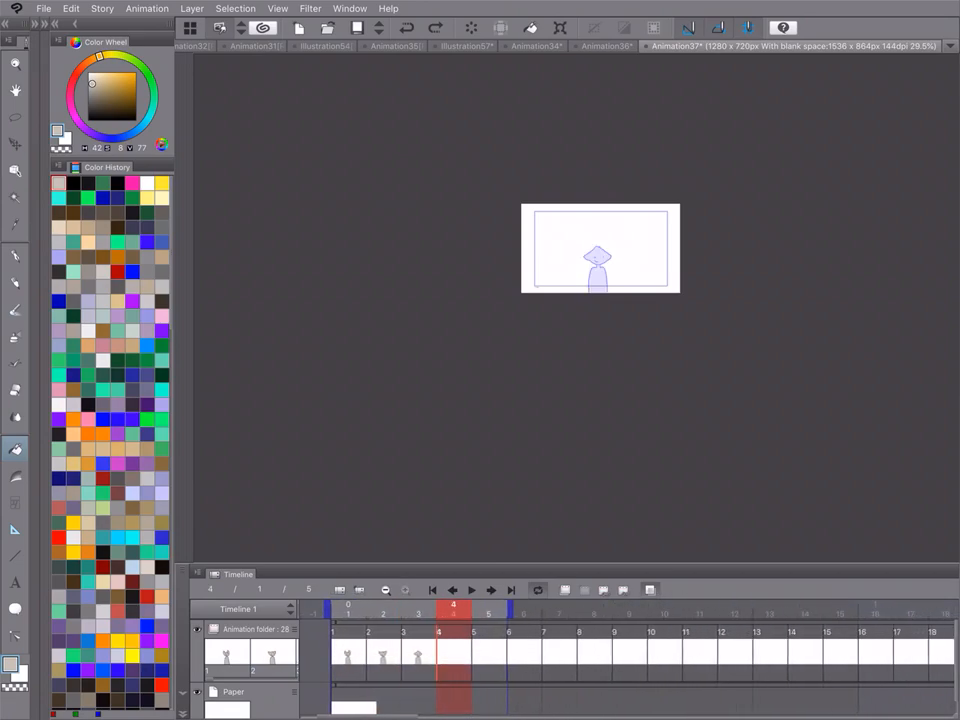
drag(439, 652, 510, 652)
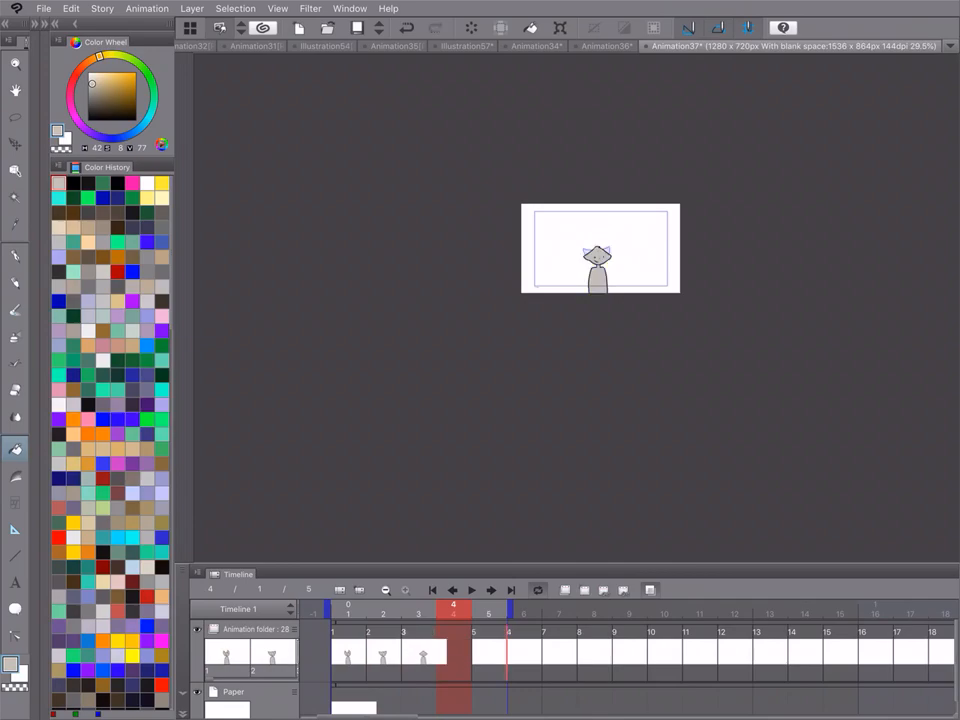
Play the animation from the first frame, and undo the shift of cel 4
click(433, 590)
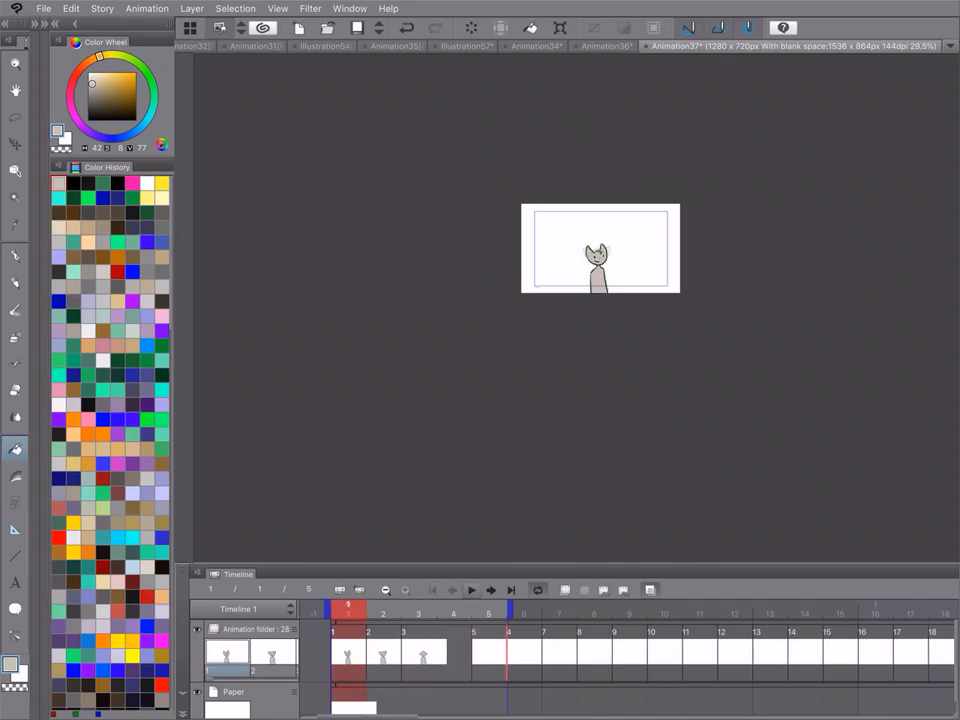
click(472, 590)
click(472, 590)
click(433, 590)
key(ctrl+z)
Switch to the Animation36 file, survey its whole timeline, and go to the start of the playback range
scroll(637, 285, down, 3)
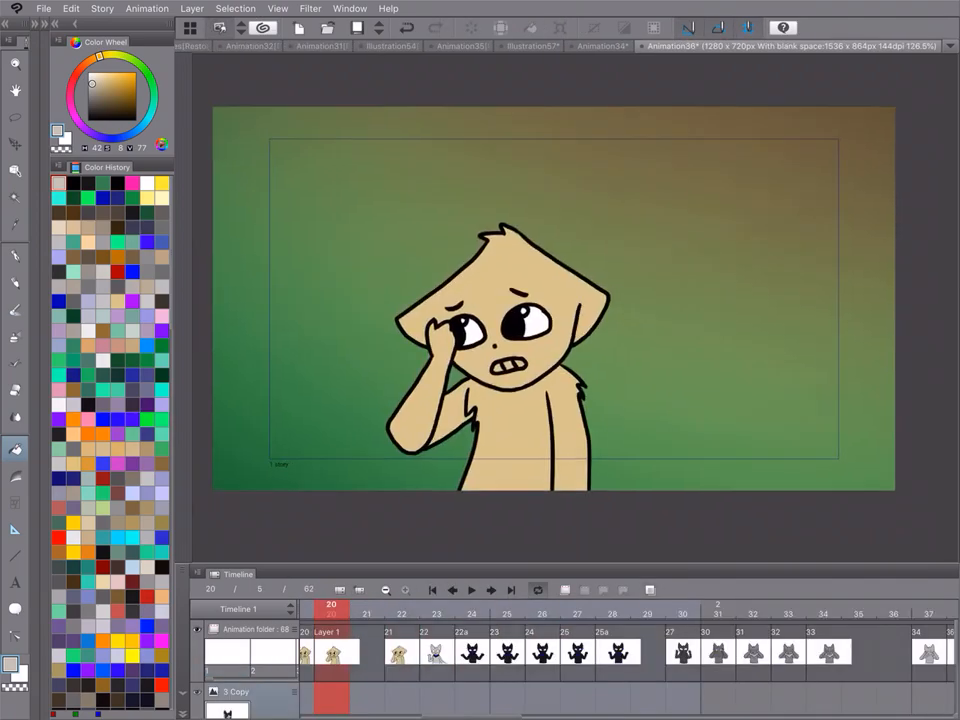
scroll(560, 297, down, 2)
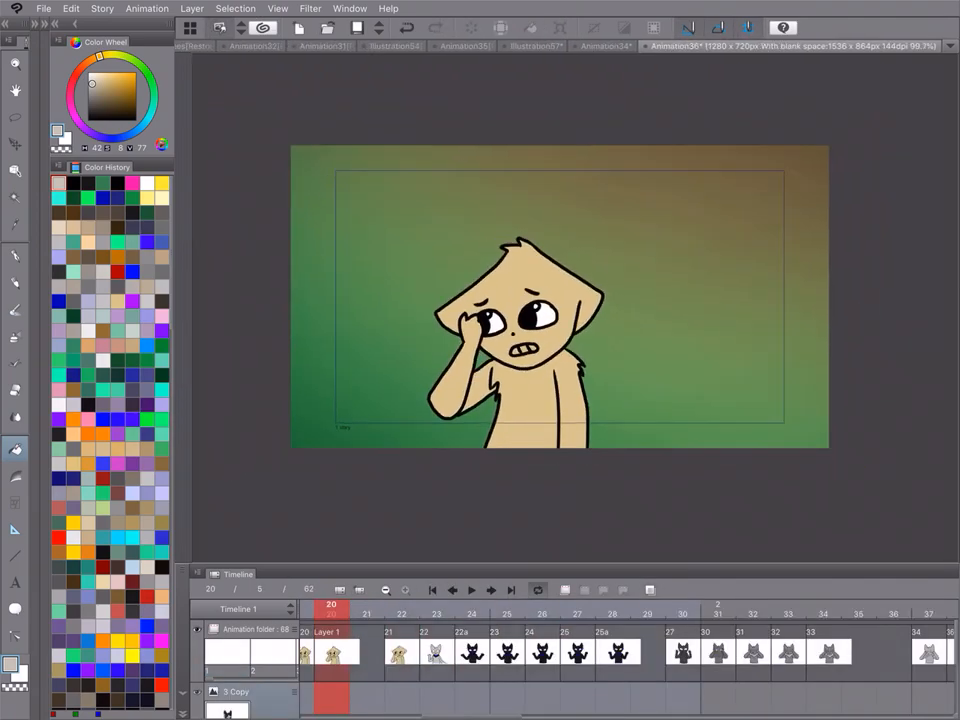
scroll(628, 655, right, 1)
scroll(628, 655, down, 5)
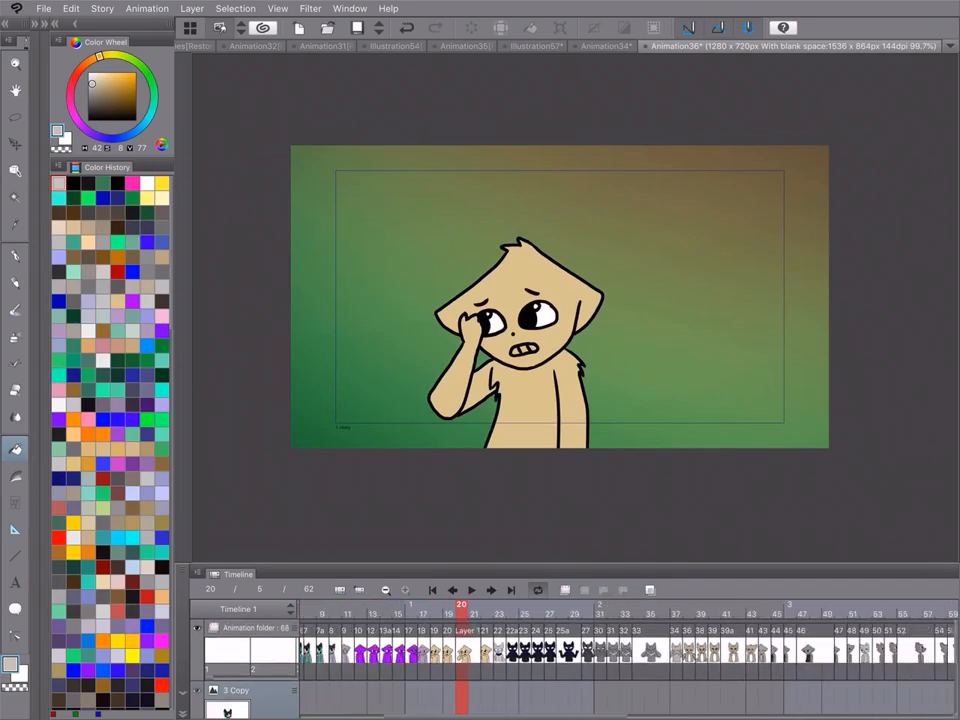
scroll(620, 655, up, 4)
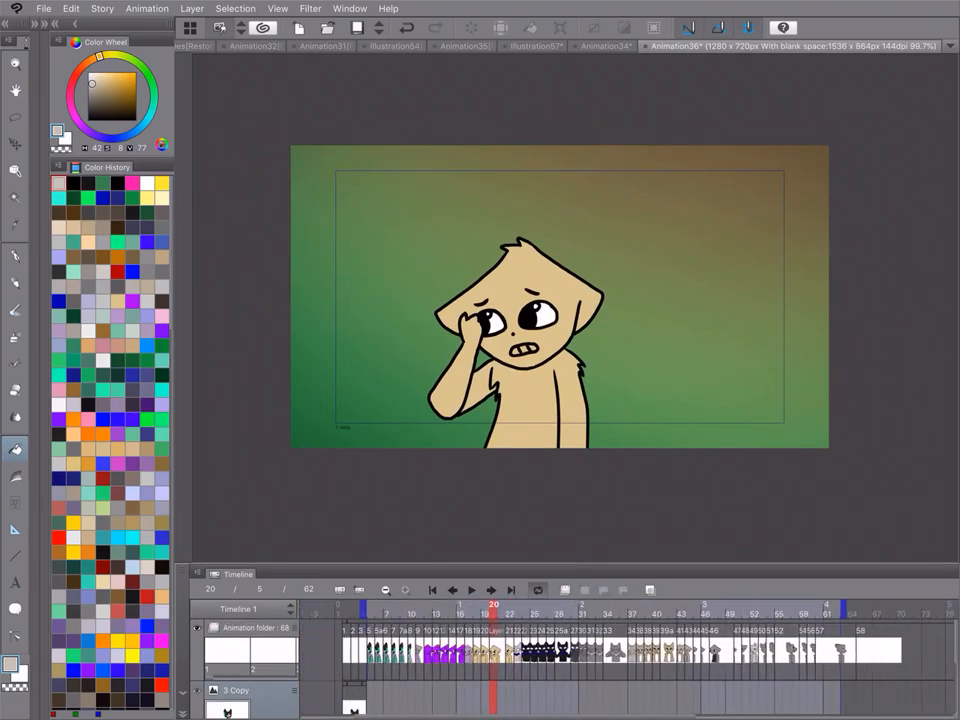
scroll(620, 655, up, 2)
scroll(620, 655, down, 1)
scroll(620, 655, left, 1)
click(432, 590)
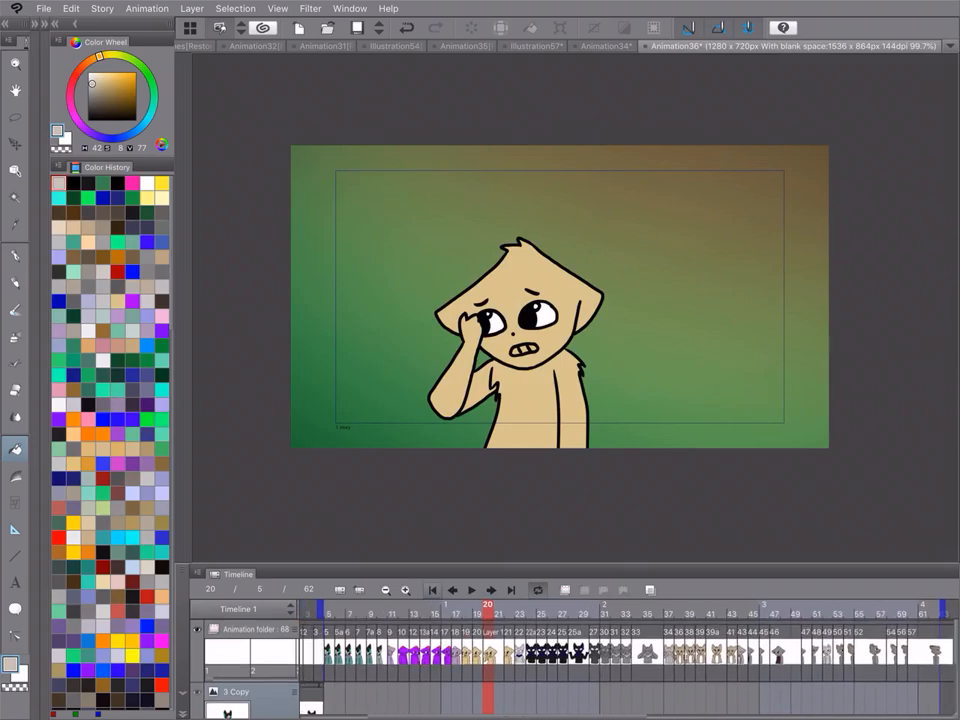
Select the first character cel on frame 5 and step through the neighbouring frames with onion skin, returning to frame 5
scroll(516, 314, up, 3)
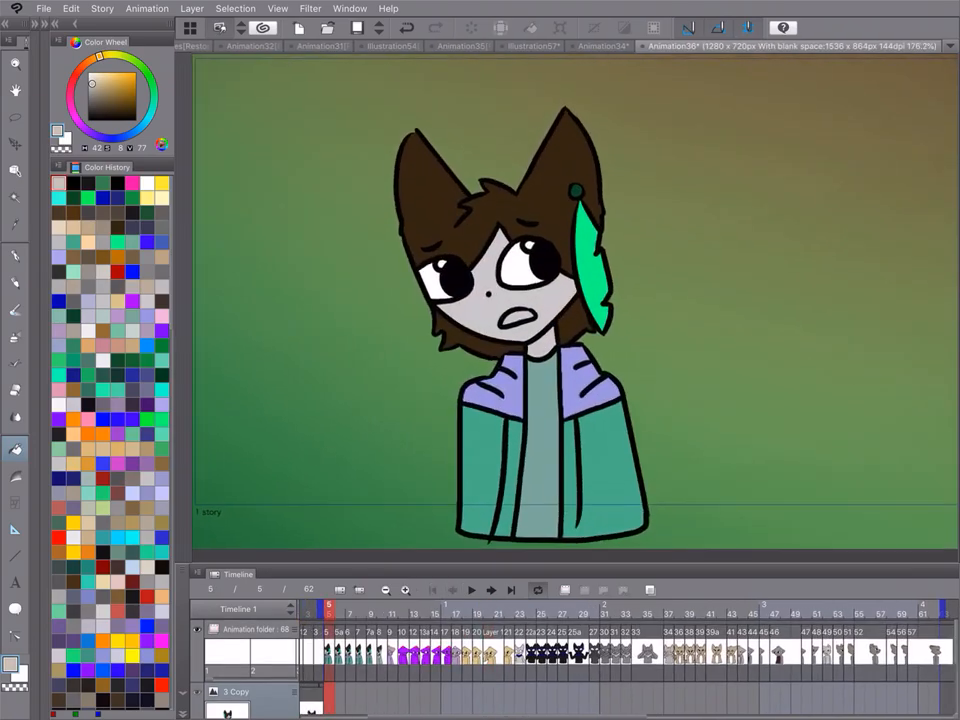
scroll(530, 250, down, 4)
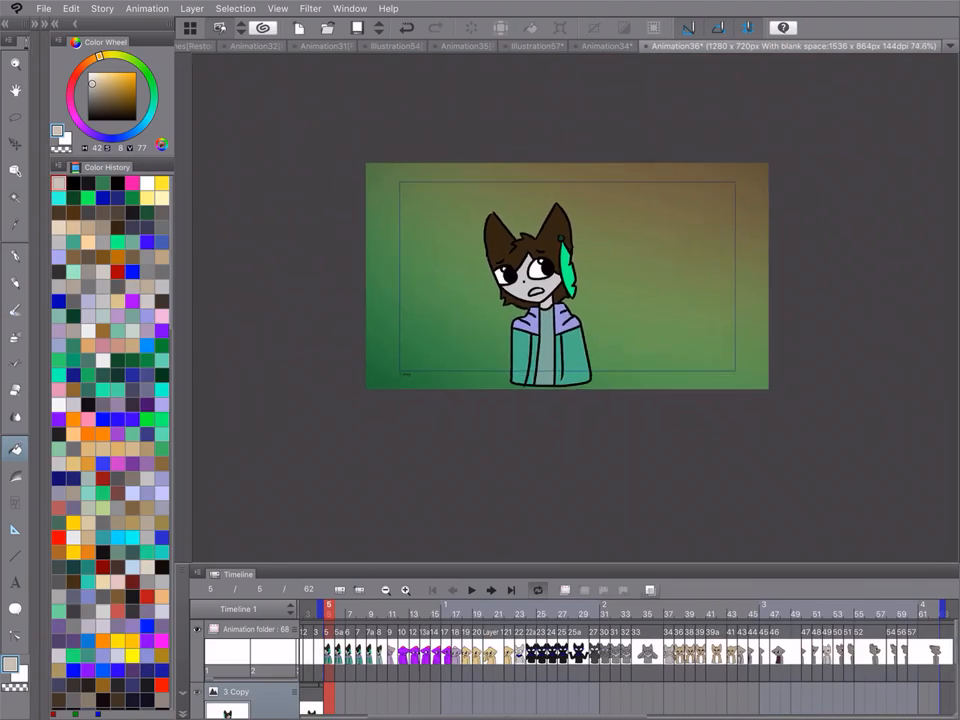
scroll(590, 340, up, 2)
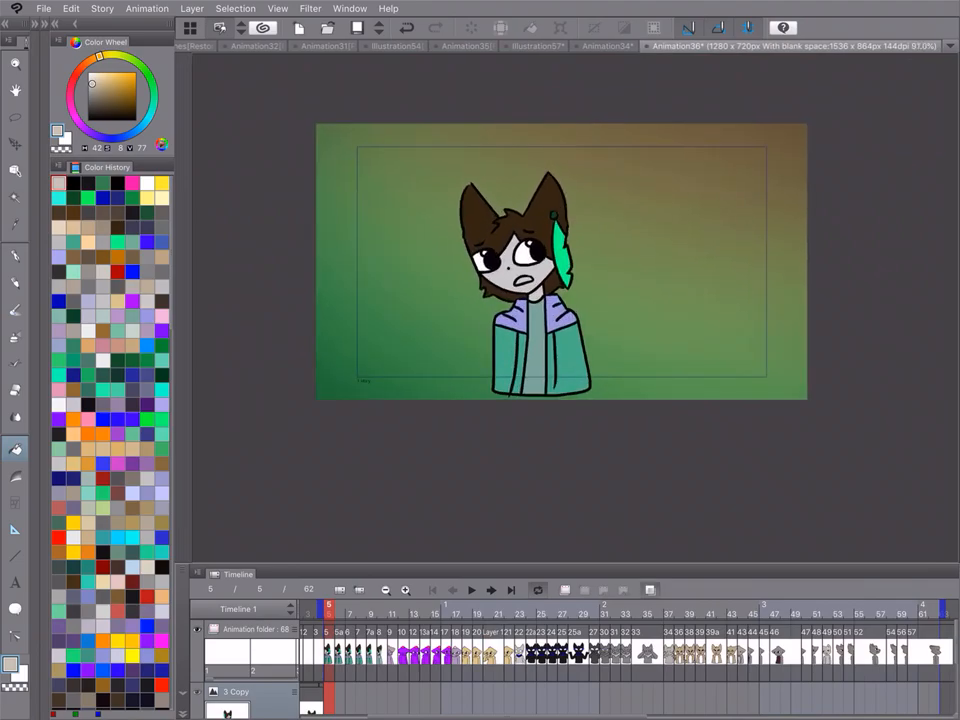
click(328, 653)
click(491, 590)
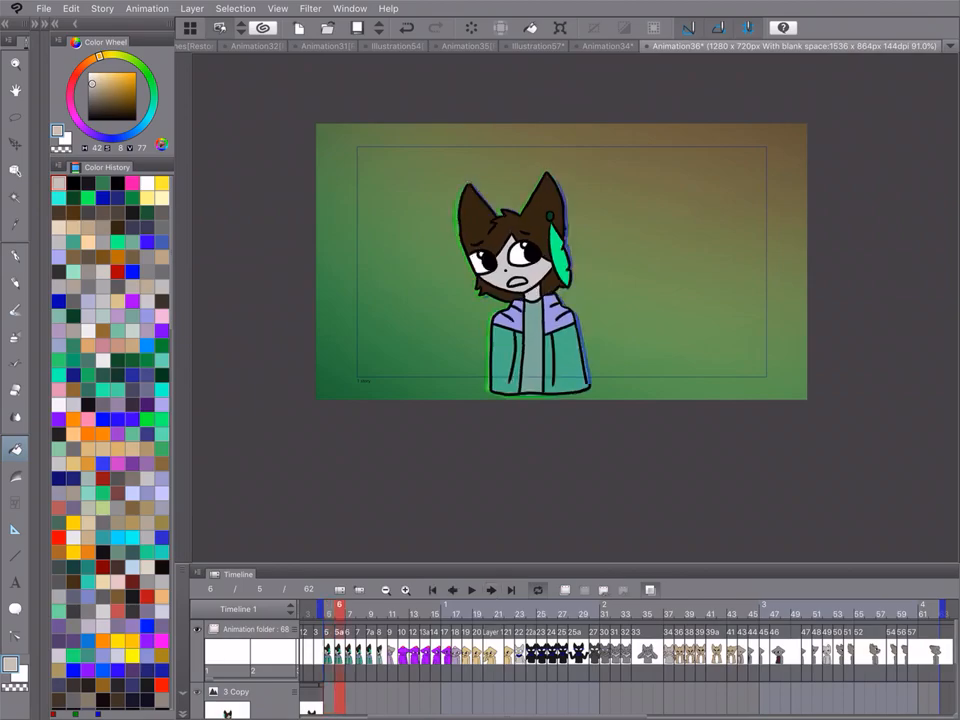
click(491, 590)
click(432, 590)
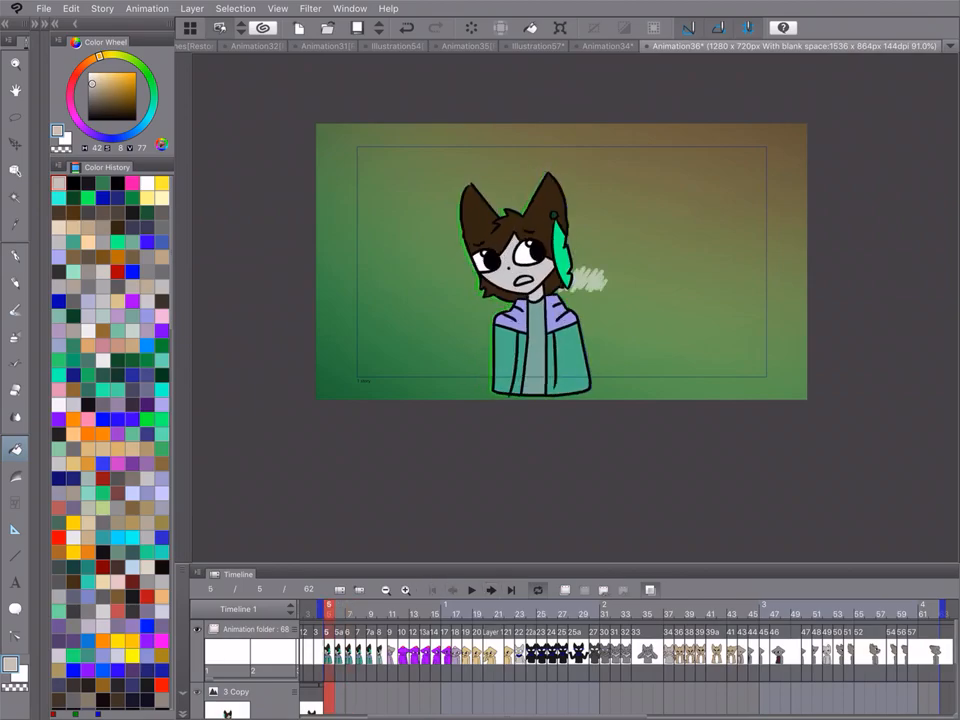
Examine the onion skin outlines around the brown-haired character's head and body on frames 5 to 7
scroll(456, 250, up, 8)
scroll(514, 341, up, 4)
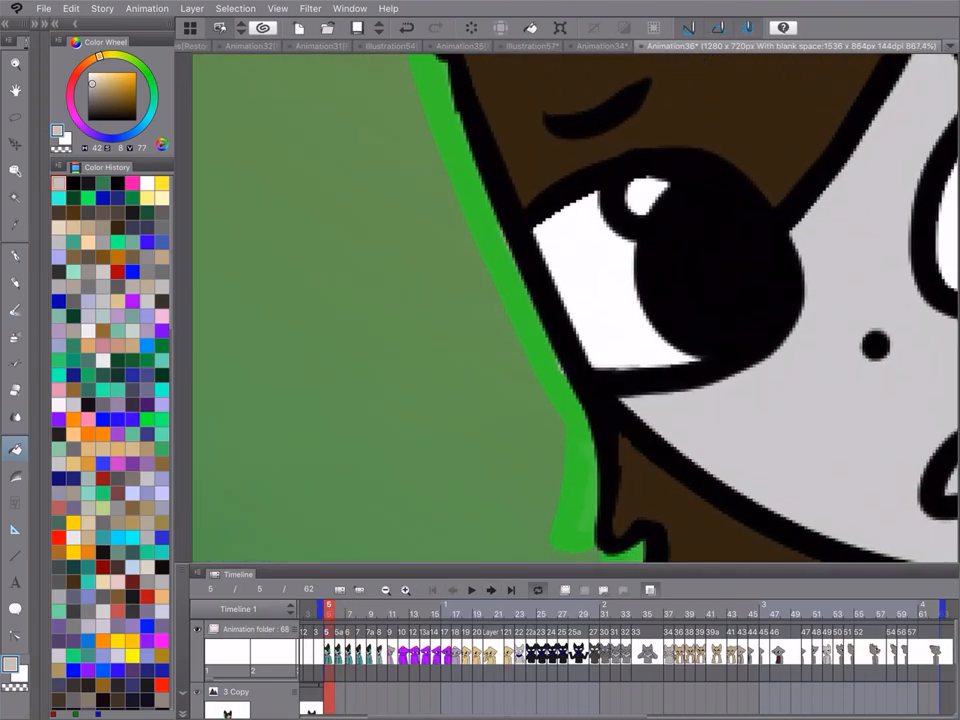
scroll(568, 298, down, 7)
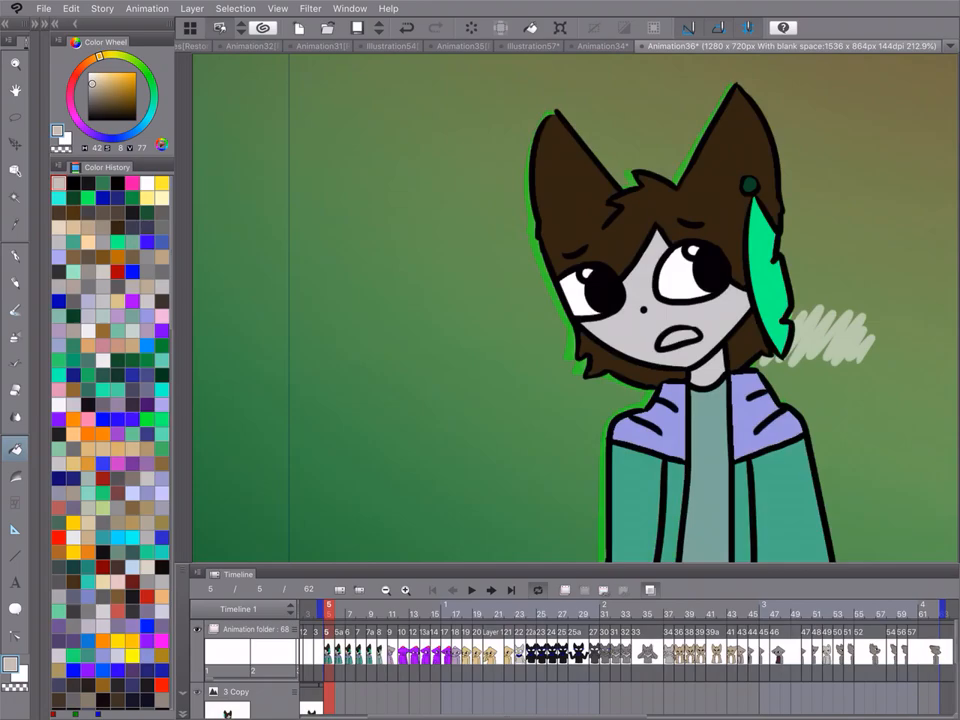
click(491, 590)
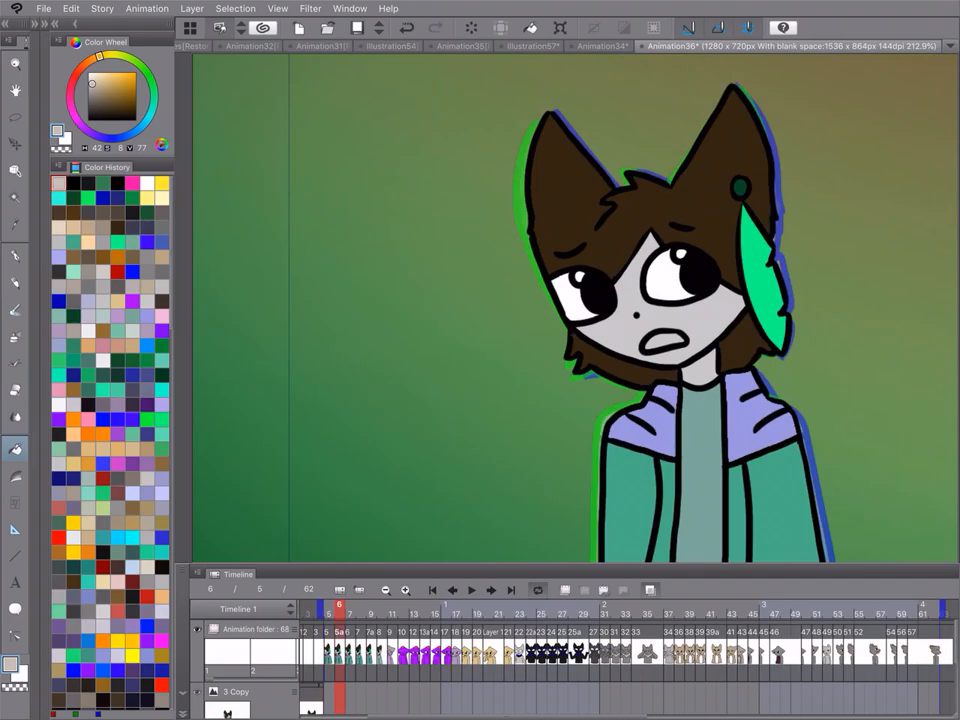
scroll(640, 150, up, 4)
scroll(640, 150, down, 1)
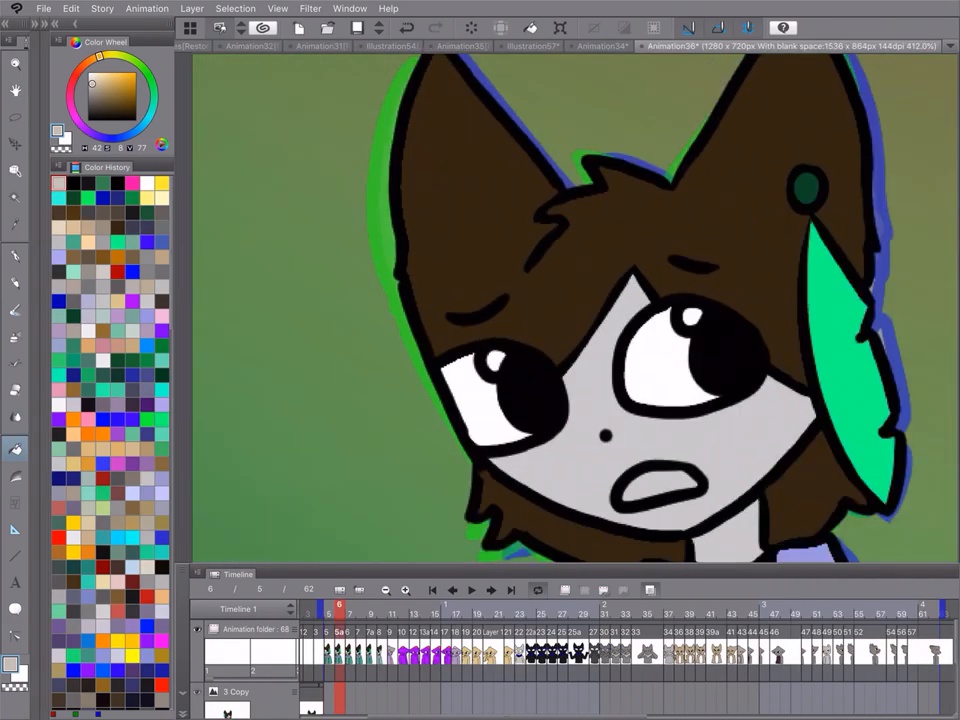
scroll(640, 150, up, 3)
scroll(575, 305, up, 1)
scroll(575, 305, down, 9)
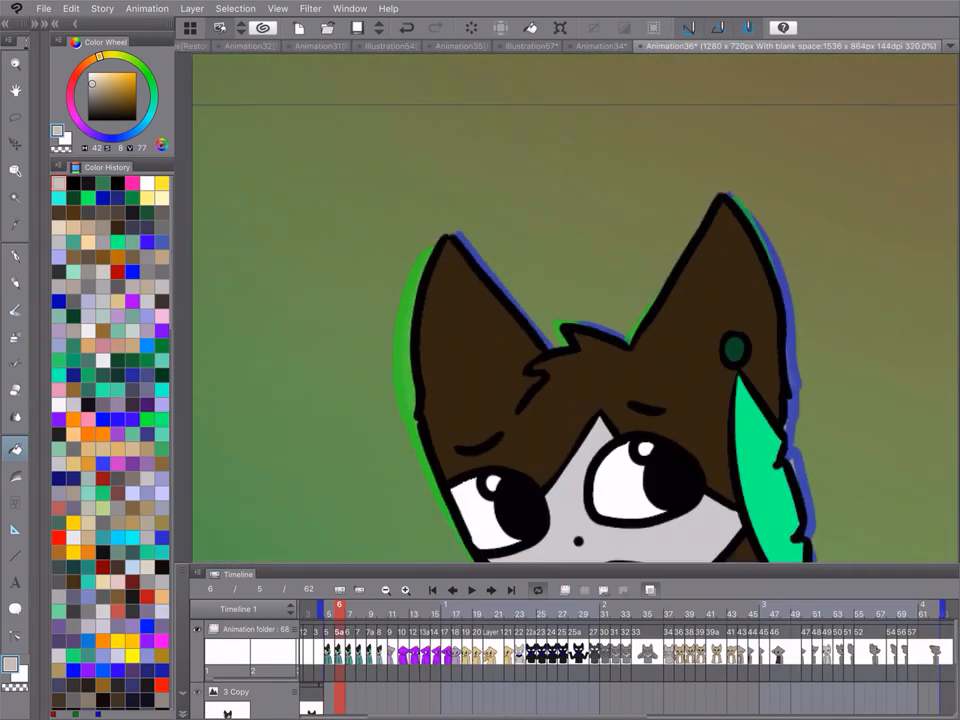
scroll(529, 429, up, 3)
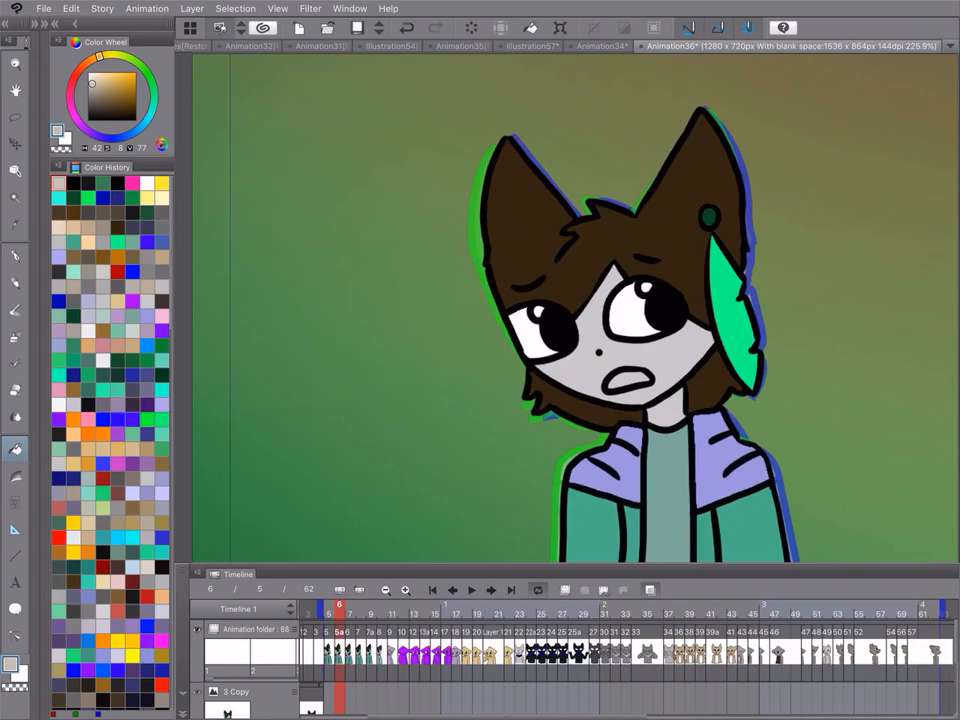
click(491, 590)
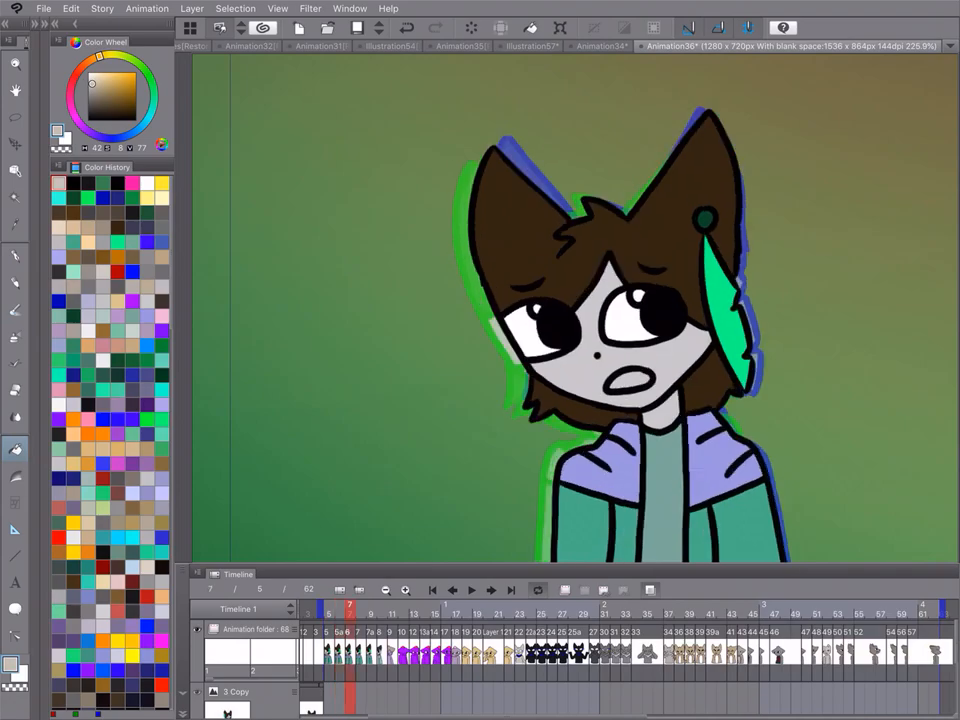
click(452, 590)
click(452, 590)
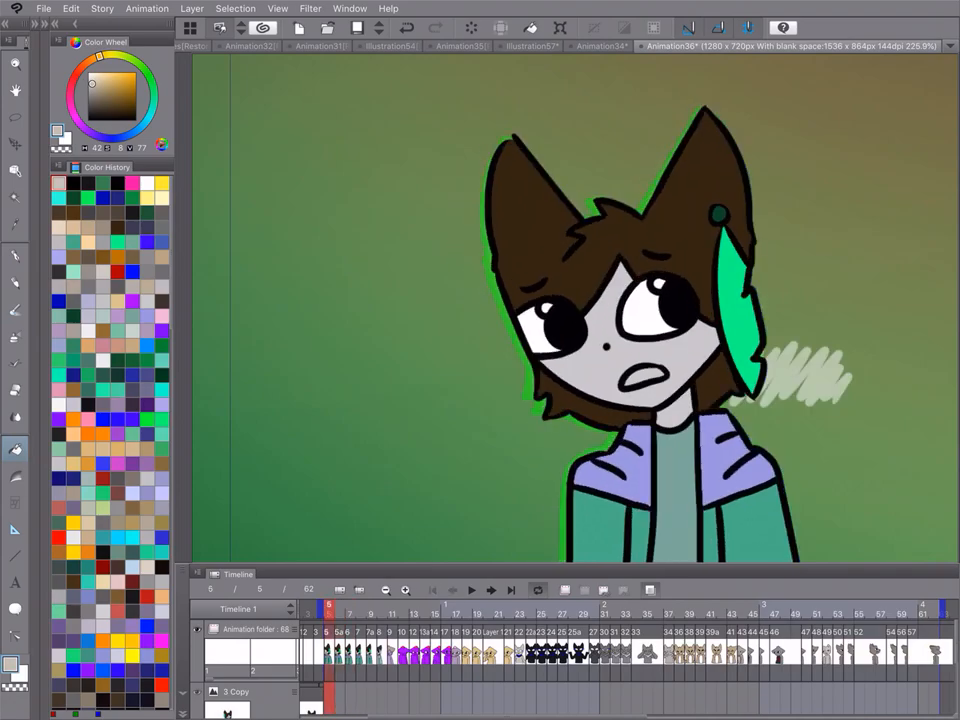
Scrub to frame 23 and examine the onion skin outlines around the cat with the blue scarf
scroll(583, 372, down, 4)
drag(329, 610, 519, 610)
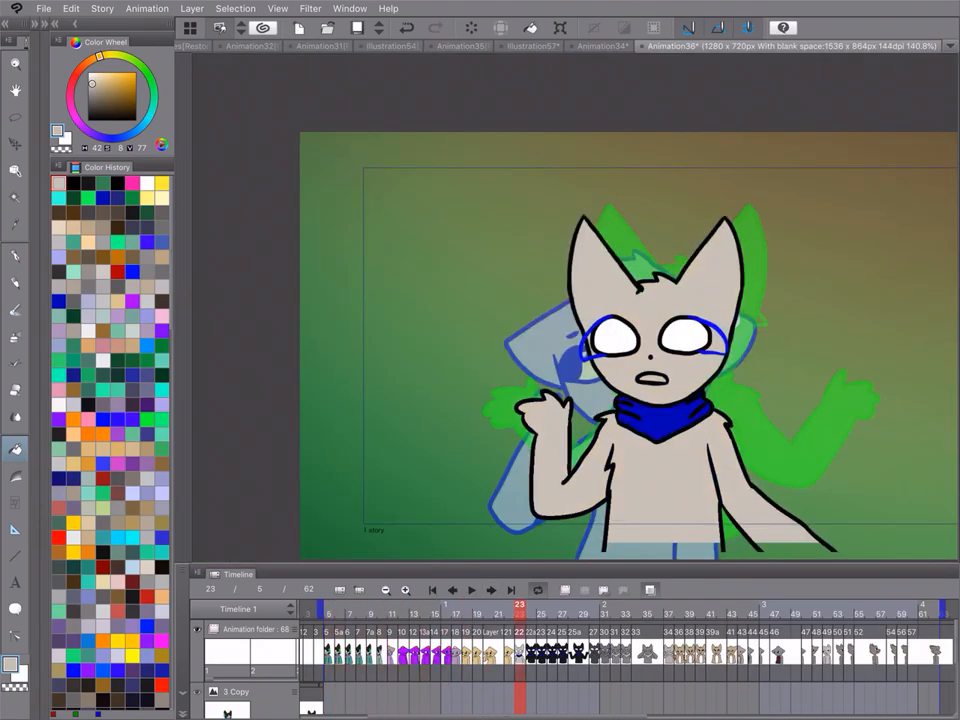
scroll(700, 370, up, 6)
scroll(634, 320, down, 8)
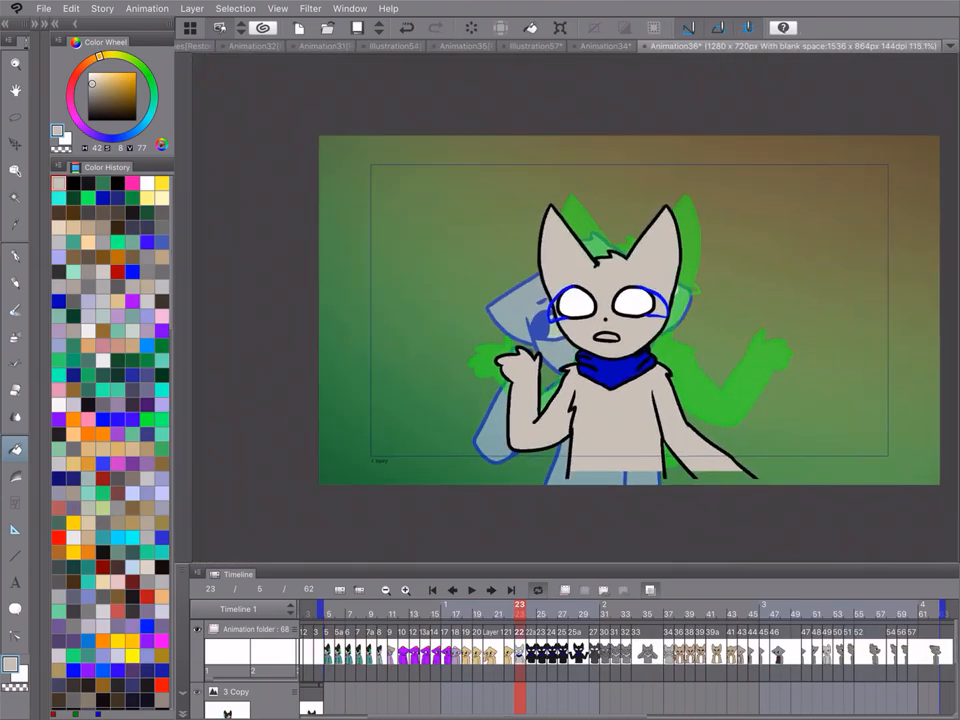
scroll(639, 372, up, 5)
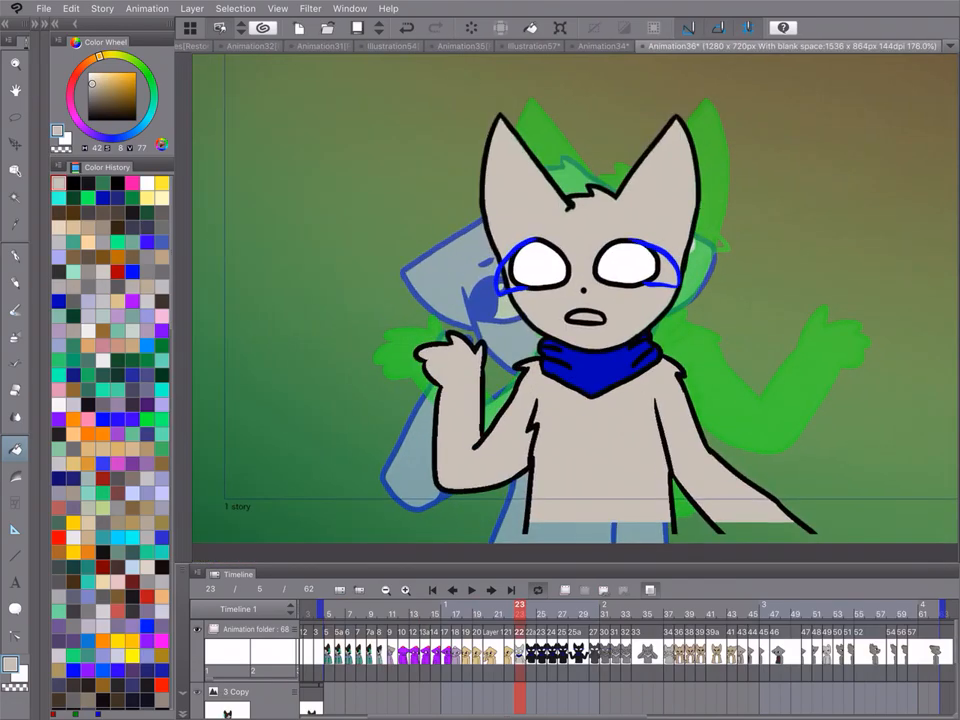
Check the Animation34 file and return to the Animation37 file with the cat
click(607, 46)
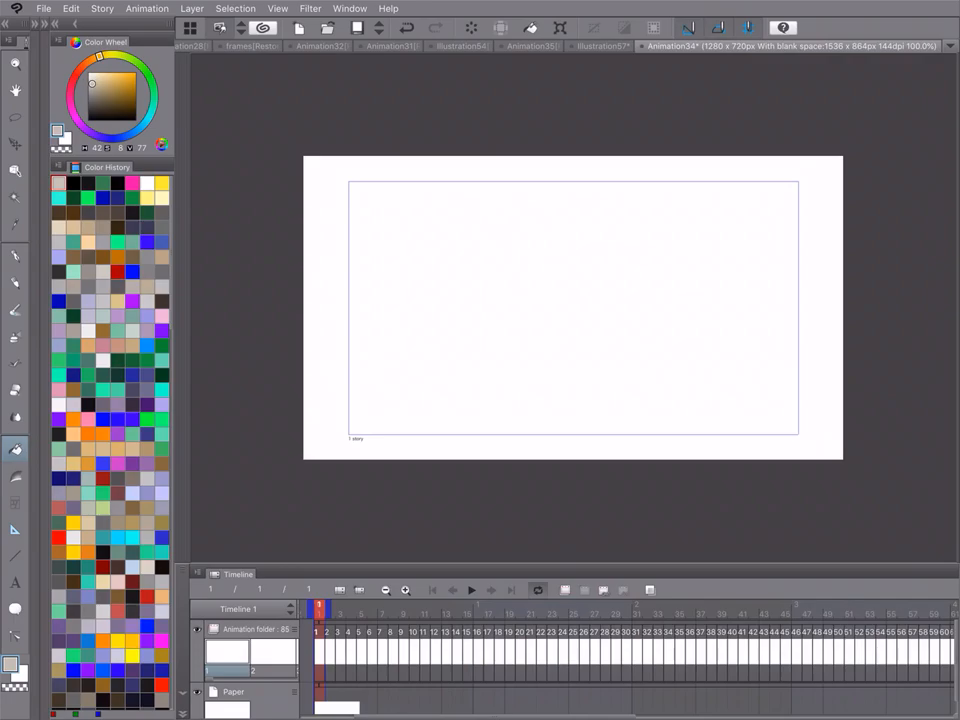
click(603, 46)
click(937, 46)
click(950, 46)
click(862, 274)
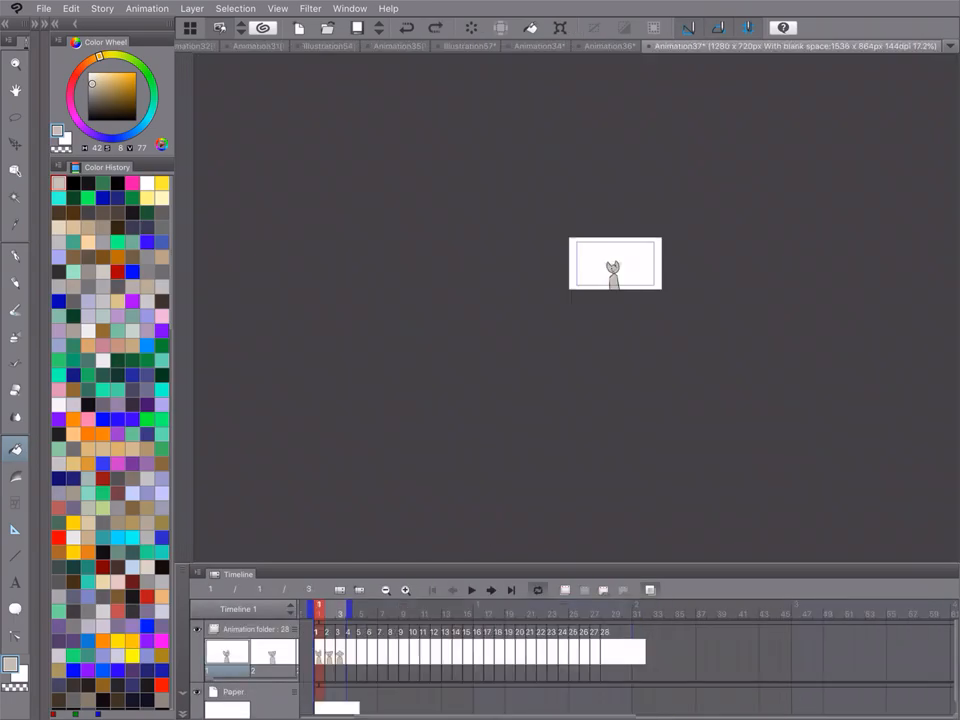
Extend the playback range to end at frame 4, go to that frame, and ready the pen in pure black
scroll(615, 269, up, 10)
drag(349, 609, 360, 609)
click(351, 610)
click(15, 256)
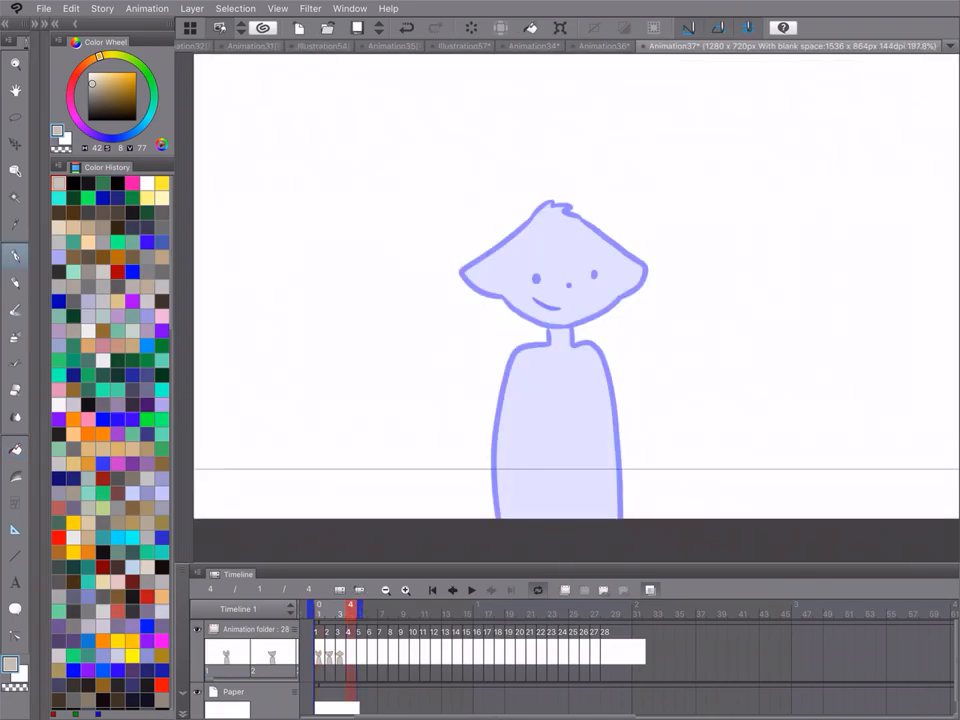
click(73, 183)
Select the cat on frame 3, transform it to shift the drawing slightly sideways, and clear the selection
click(340, 610)
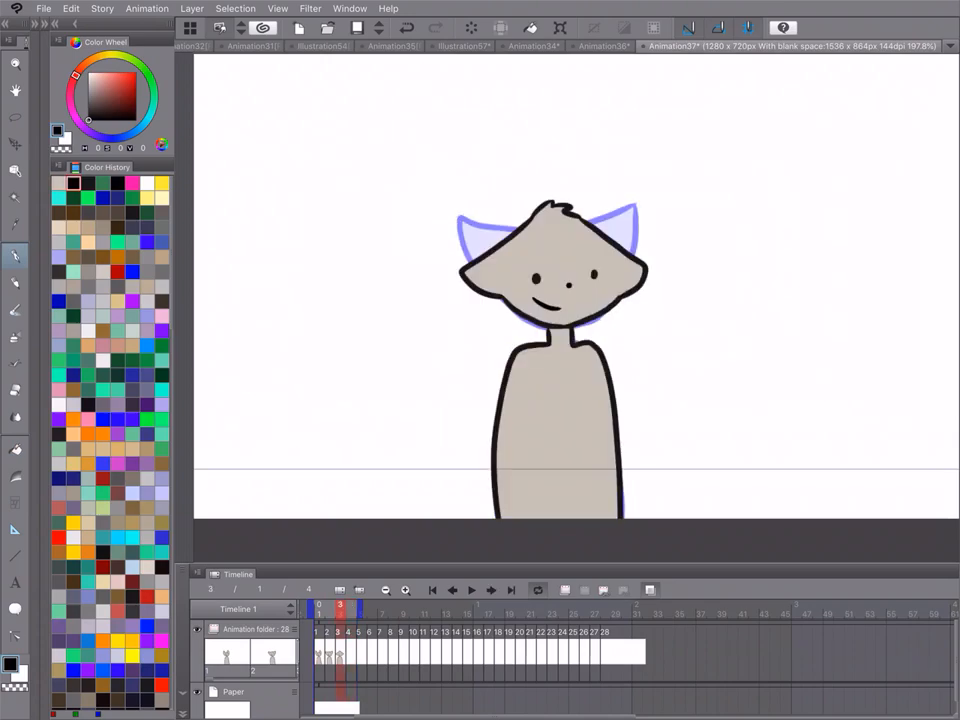
click(15, 117)
scroll(643, 295, down, 2)
mouse_move(579, 172)
mouse_down()
mouse_move(684, 204)
mouse_move(618, 173)
mouse_up()
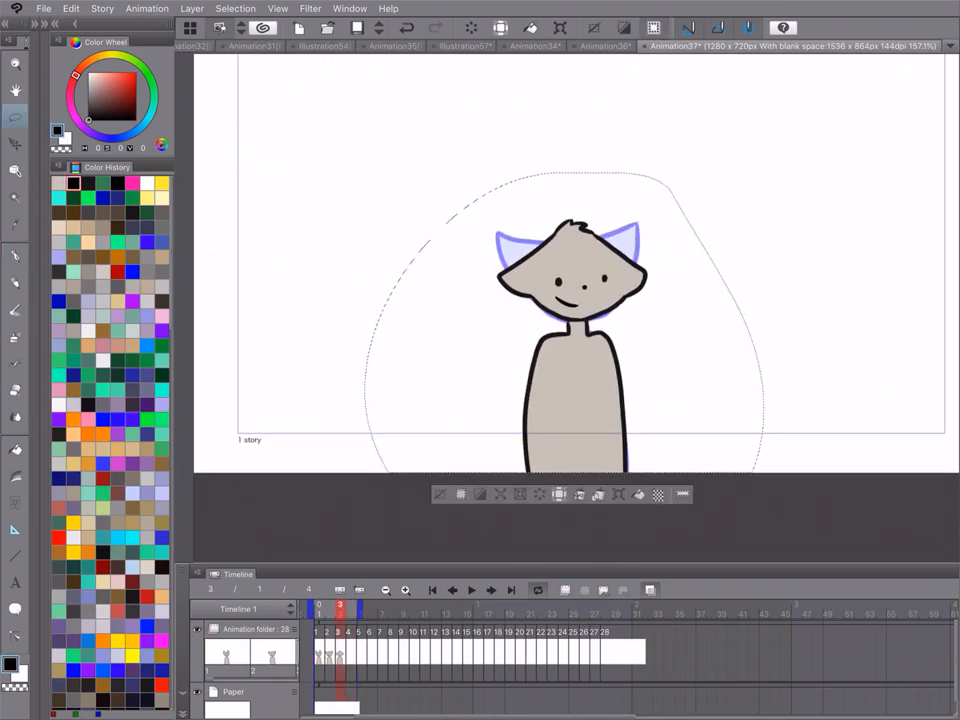
key(ctrl+t)
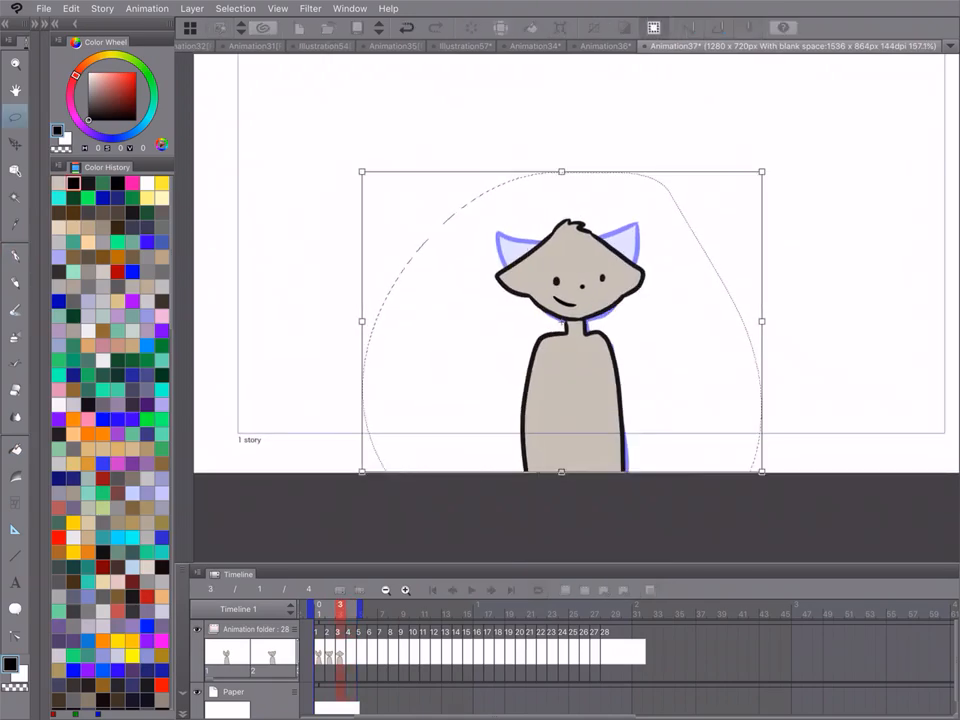
scroll(602, 273, up, 4)
drag(560, 320, 556, 320)
key(Return)
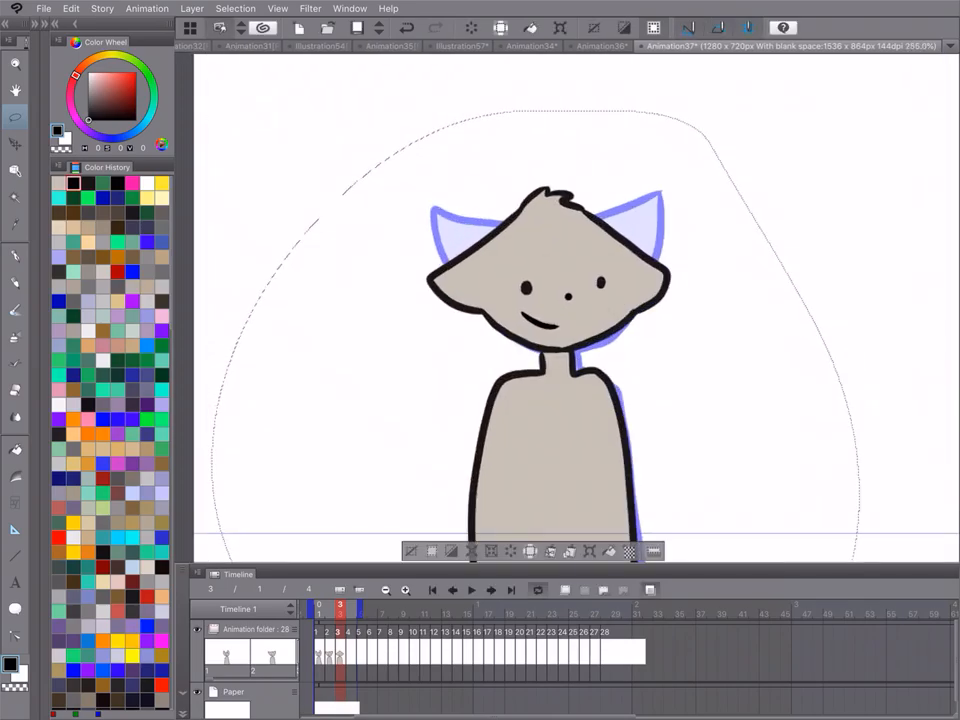
key(ctrl+d)
Examine the line edges of the shifted cat on frame 3 up close, around the eye and the ear tip
scroll(444, 276, up, 4)
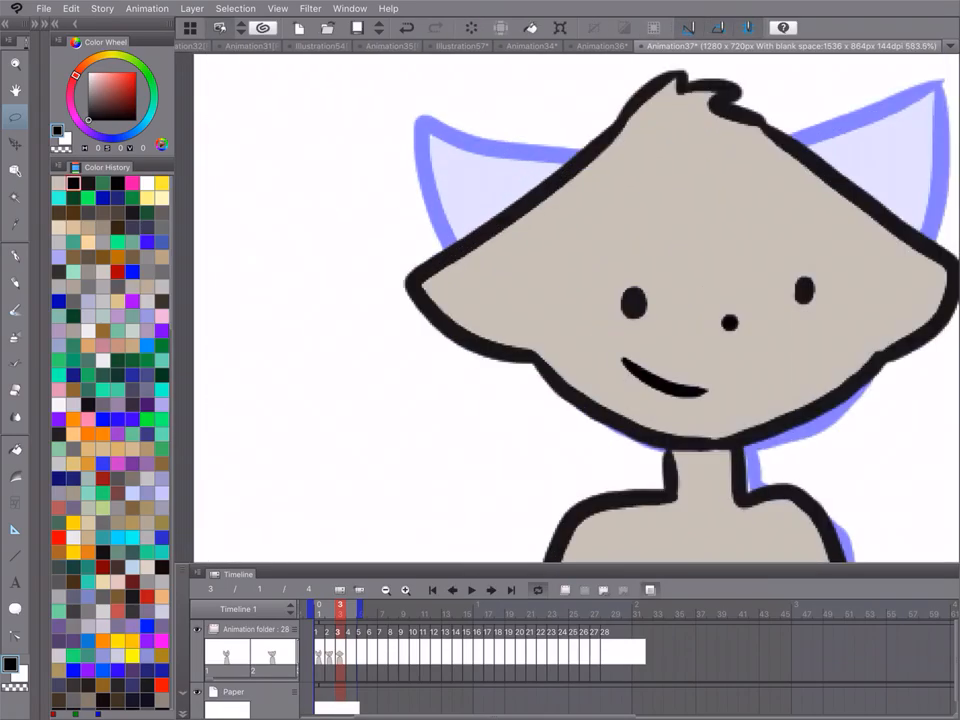
drag(634, 302, 642, 297)
scroll(453, 298, up, 7)
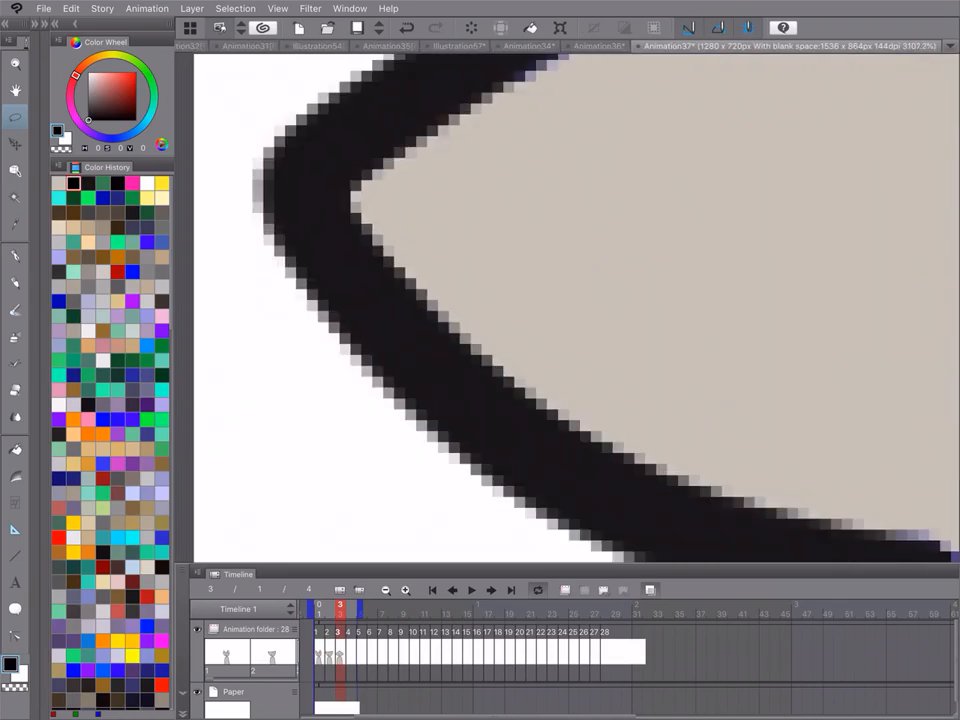
scroll(460, 290, down, 7)
scroll(598, 265, down, 5)
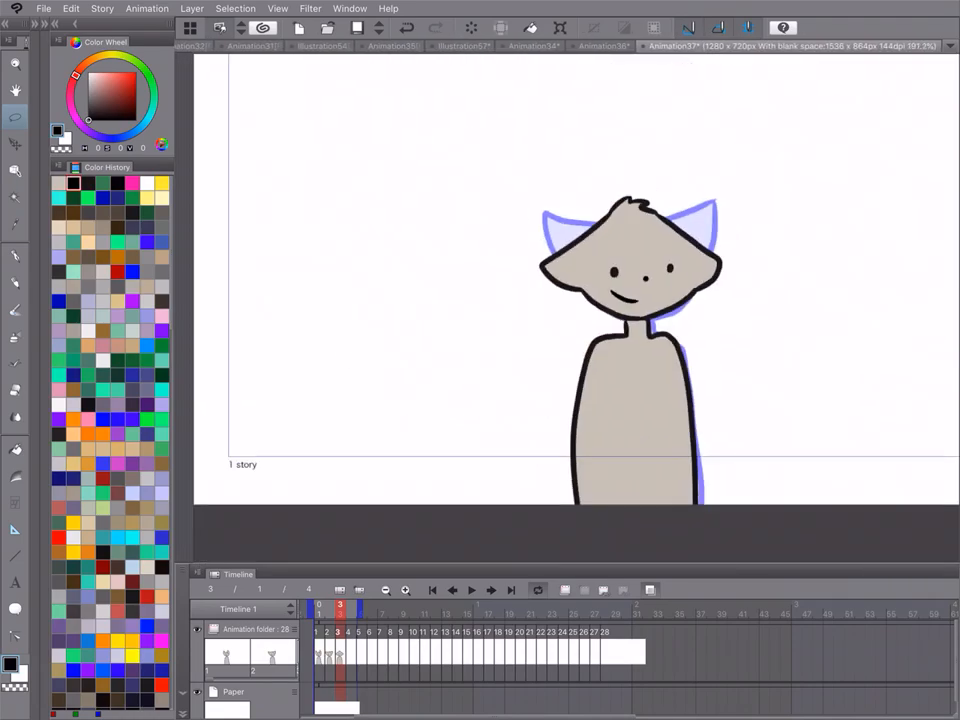
Set the playback range to start at frame 4 and draw a black circle beside the cat's head on that frame
click(491, 590)
click(15, 257)
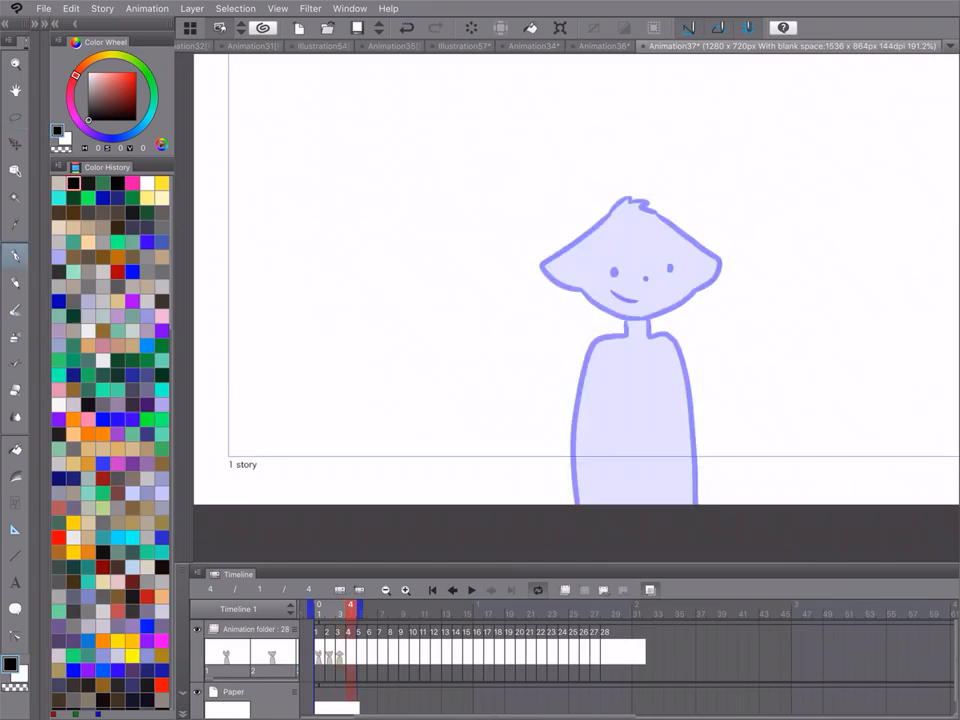
drag(311, 608, 343, 608)
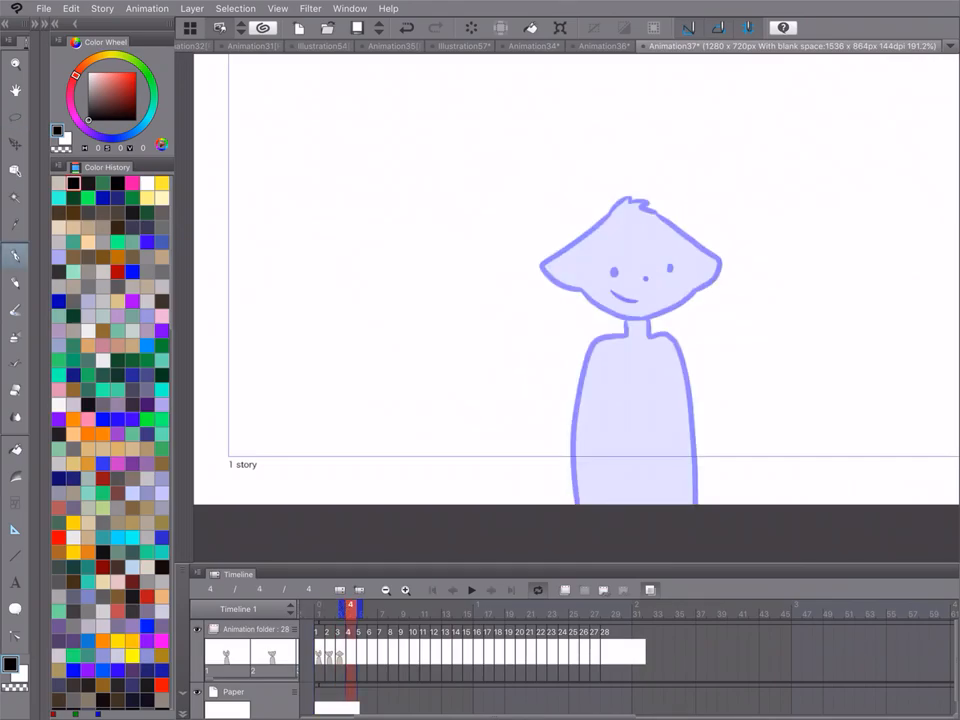
mouse_move(522, 163)
mouse_down()
mouse_move(558, 225)
mouse_move(518, 176)
mouse_up()
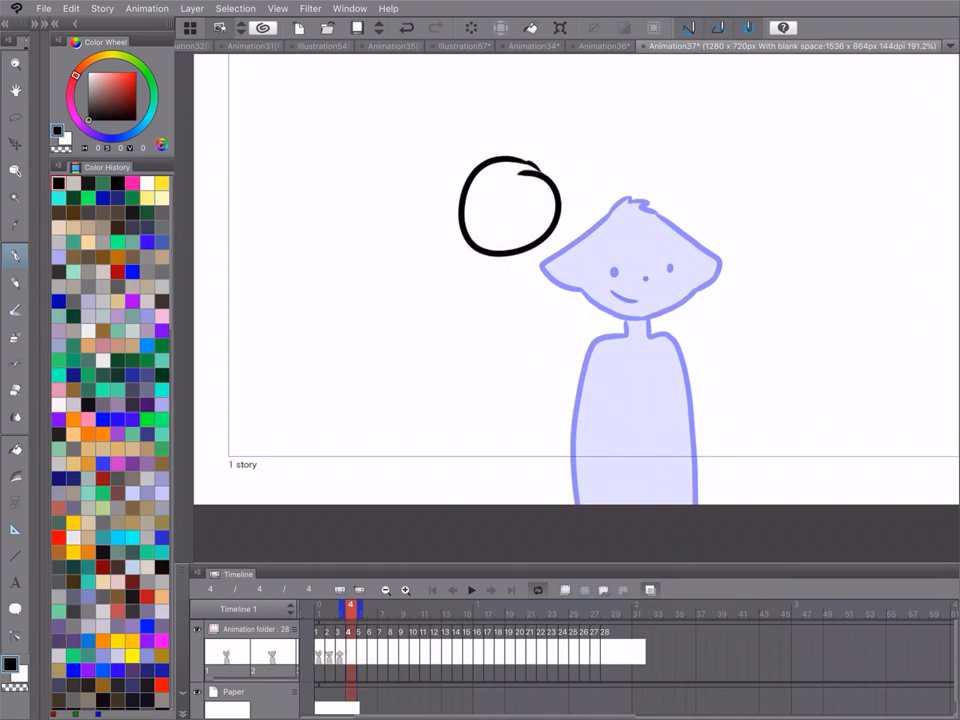
Lasso the circle on frame 4, transform it to sit slightly closer to the cat's head, and deselect it
click(15, 117)
drag(557, 133, 588, 106)
click(560, 28)
drag(590, 209, 602, 213)
key(Return)
click(654, 141)
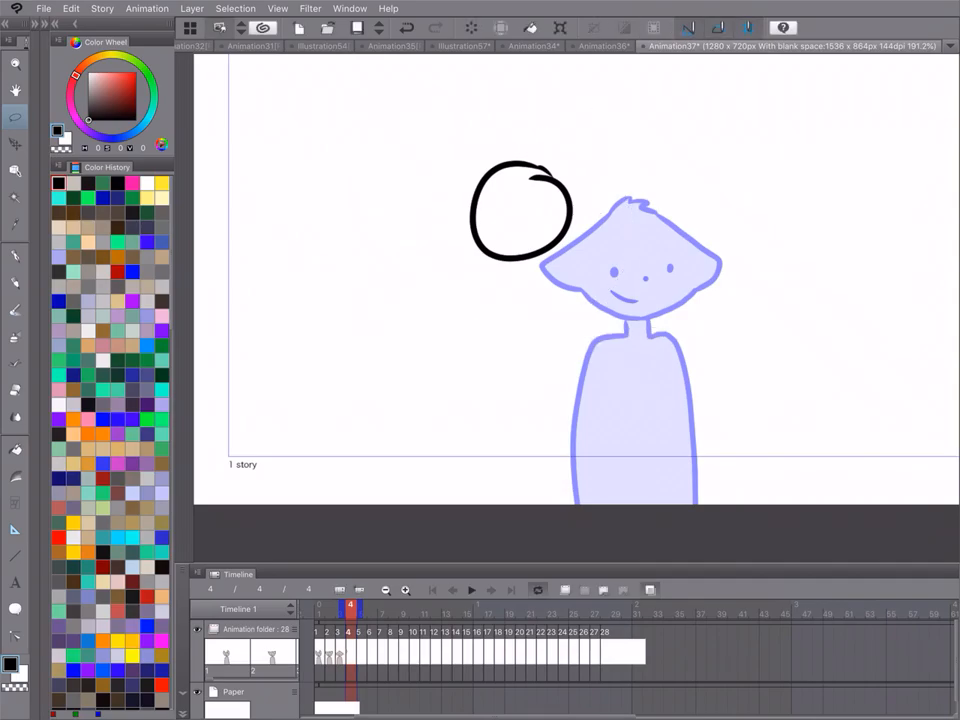
Fill the circle on frame 4 with dark purple (H 254, S 36, V 20)
click(15, 450)
click(147, 242)
drag(125, 81, 105, 110)
click(520, 212)
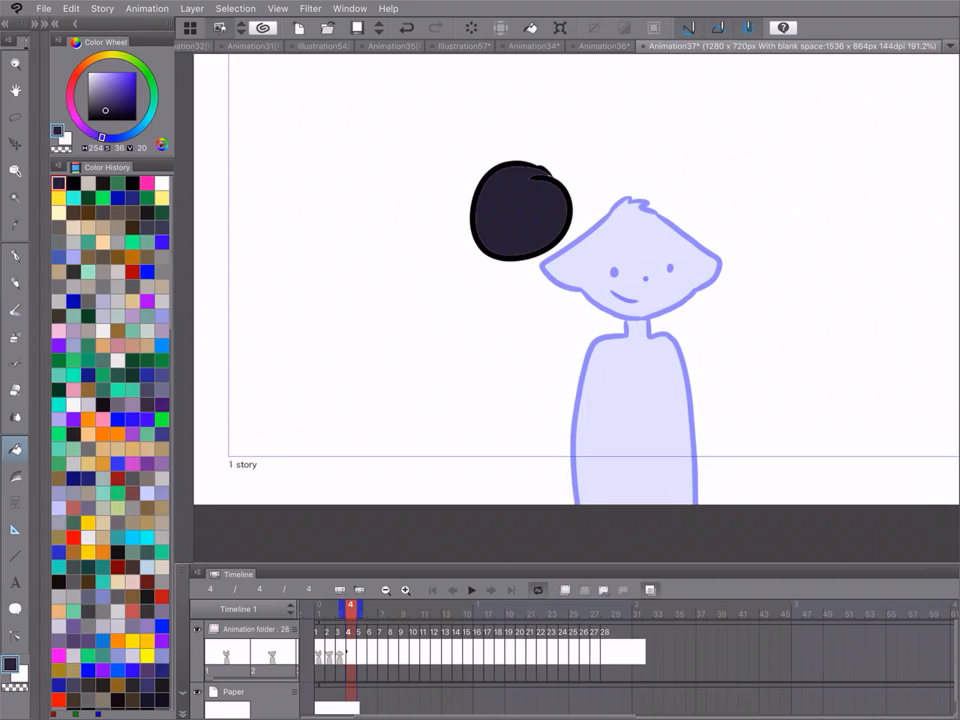
Examine the border between the circle's dark purple fill and its black outline up close
scroll(484, 217, up, 10)
scroll(360, 270, down, 4)
scroll(446, 201, down, 2)
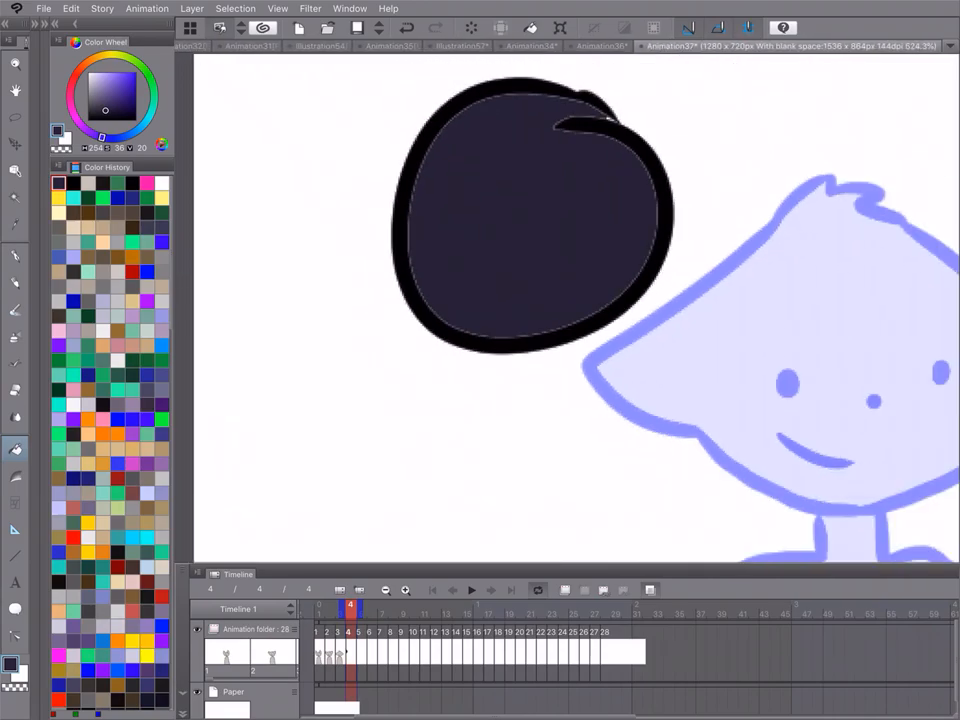
scroll(530, 168, up, 2)
scroll(483, 252, down, 6)
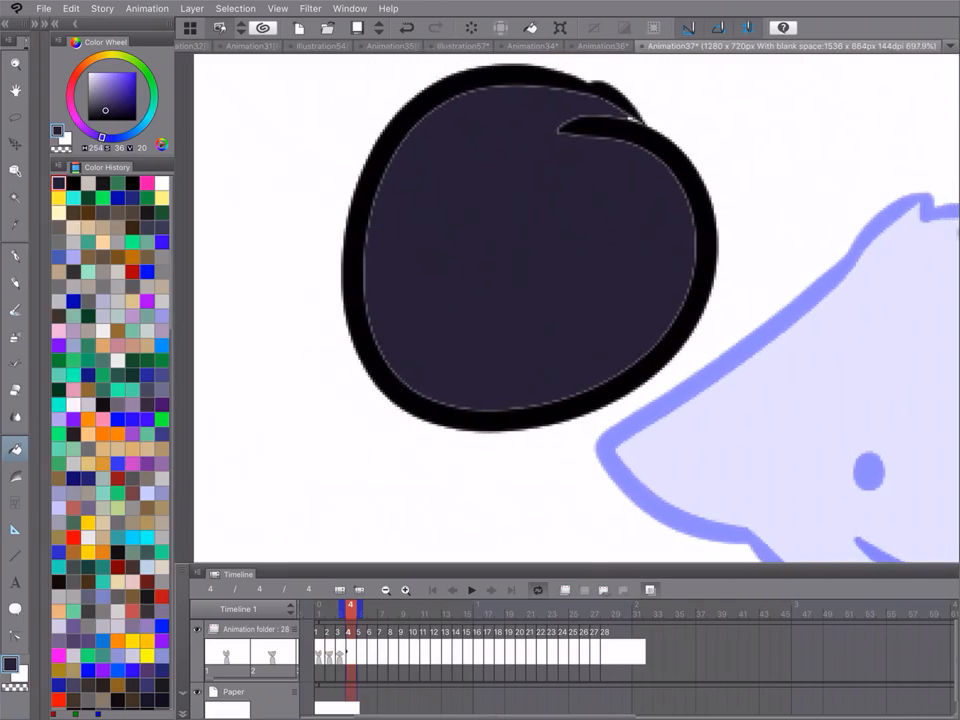
scroll(540, 235, down, 1)
Paint over the pale gaps between the circle's fill and outline with the pen in dark purple
scroll(483, 233, up, 5)
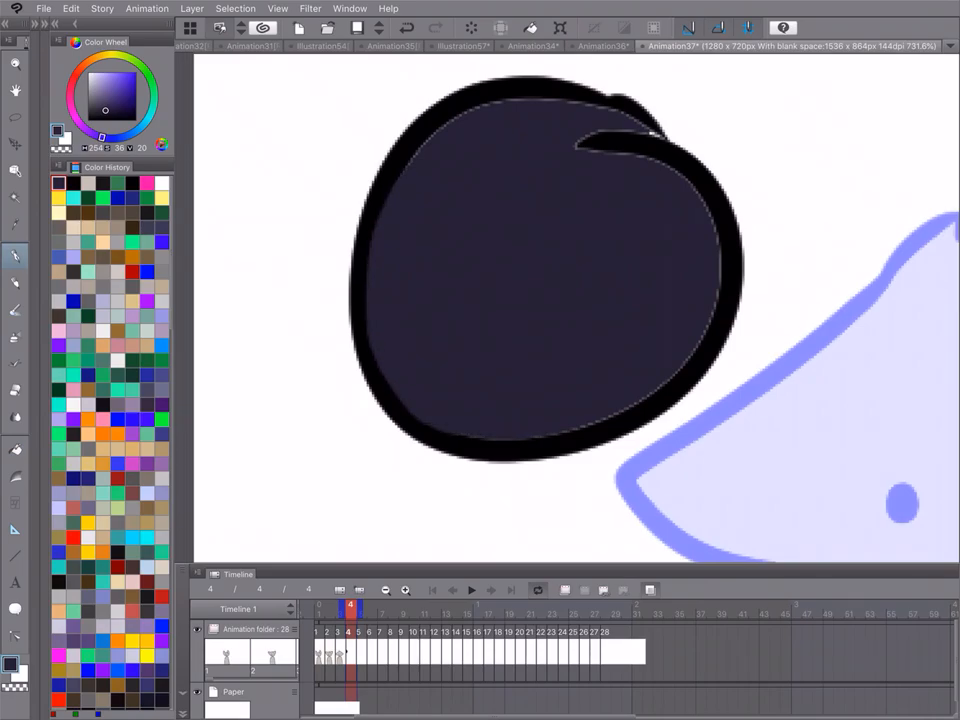
scroll(615, 259, down, 5)
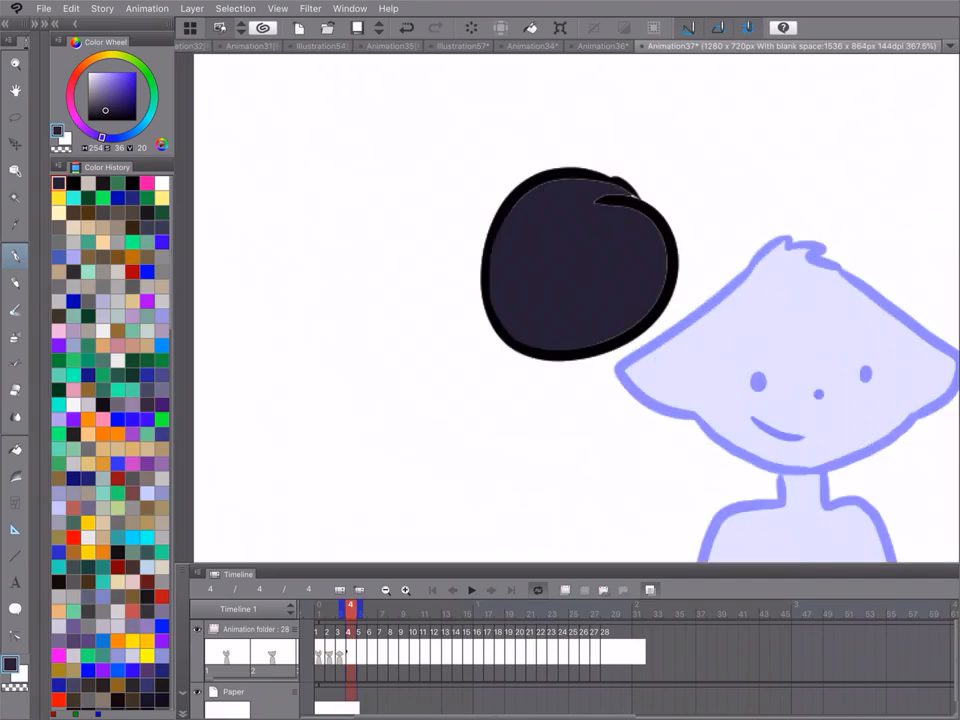
drag(476, 357, 520, 300)
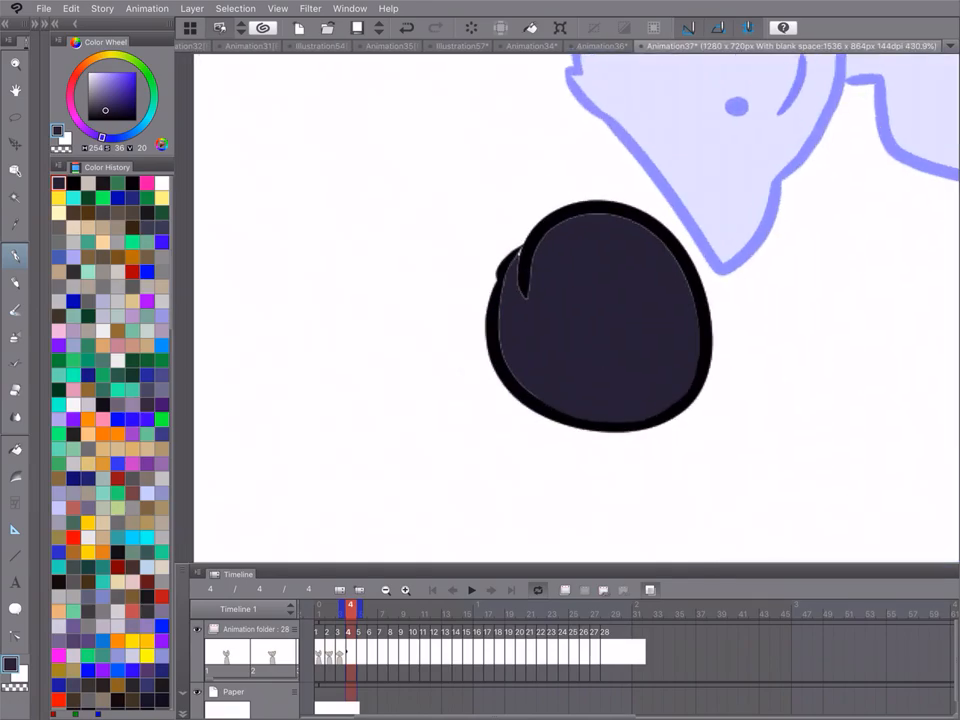
scroll(580, 330, up, 3)
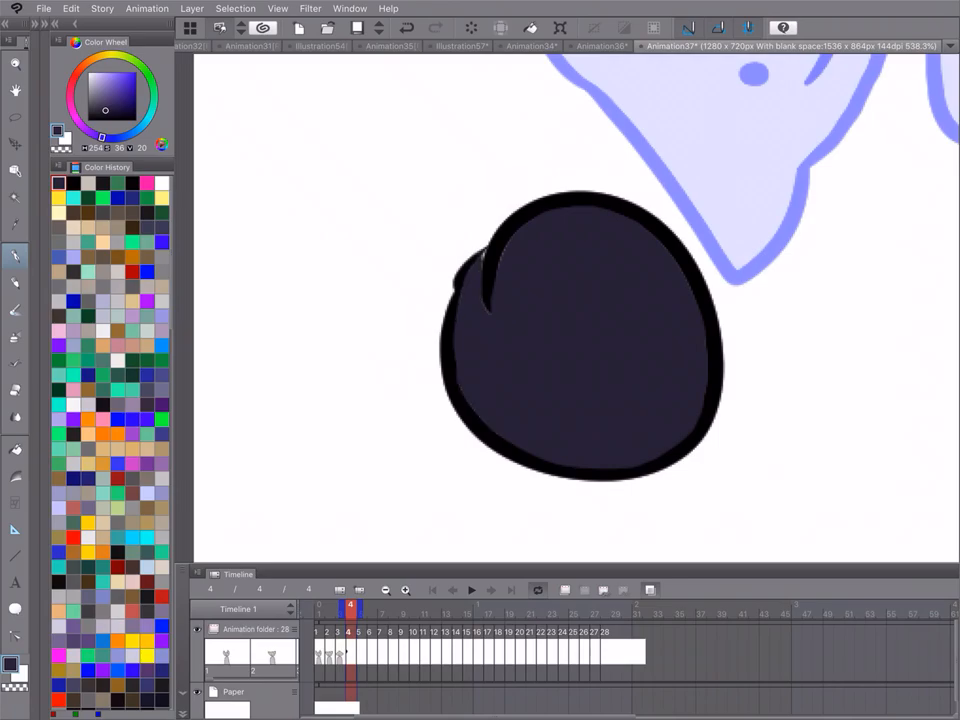
drag(504, 248, 490, 311)
scroll(576, 308, down, 10)
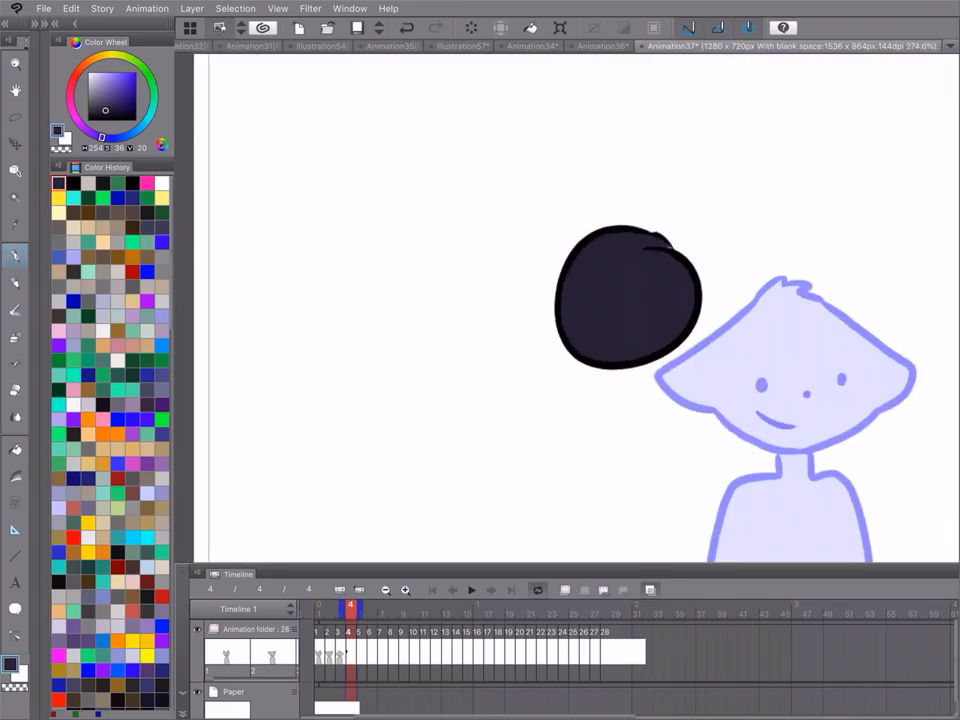
scroll(640, 300, up, 4)
scroll(680, 250, up, 3)
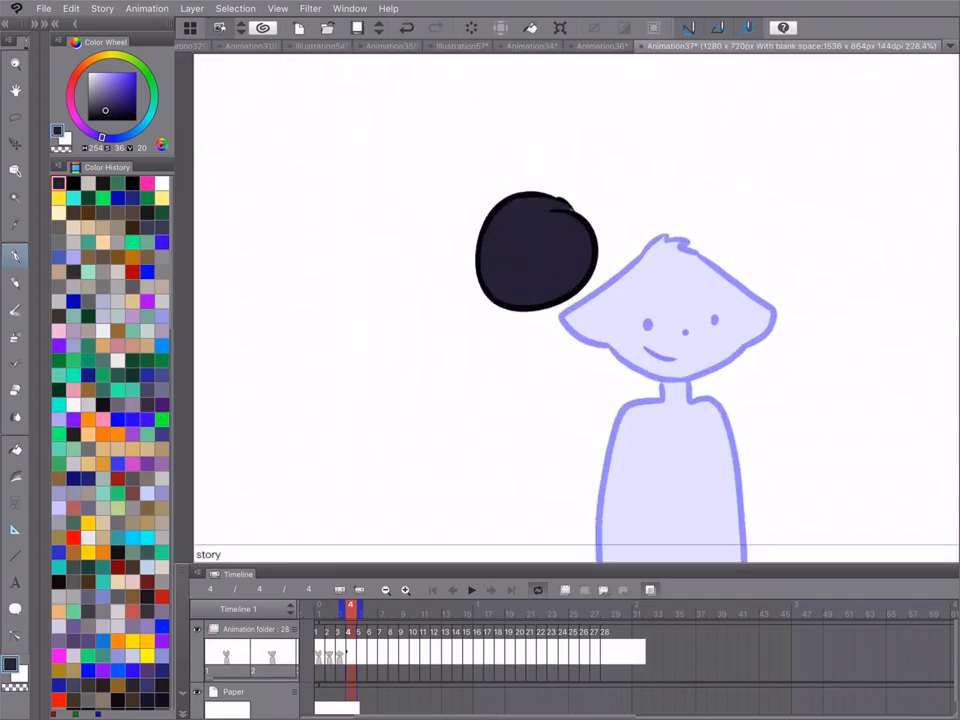
scroll(573, 228, up, 4)
Draw a few black pen strokes beside the filled circle and the cat's head on frame 4
click(73, 183)
scroll(573, 228, down, 1)
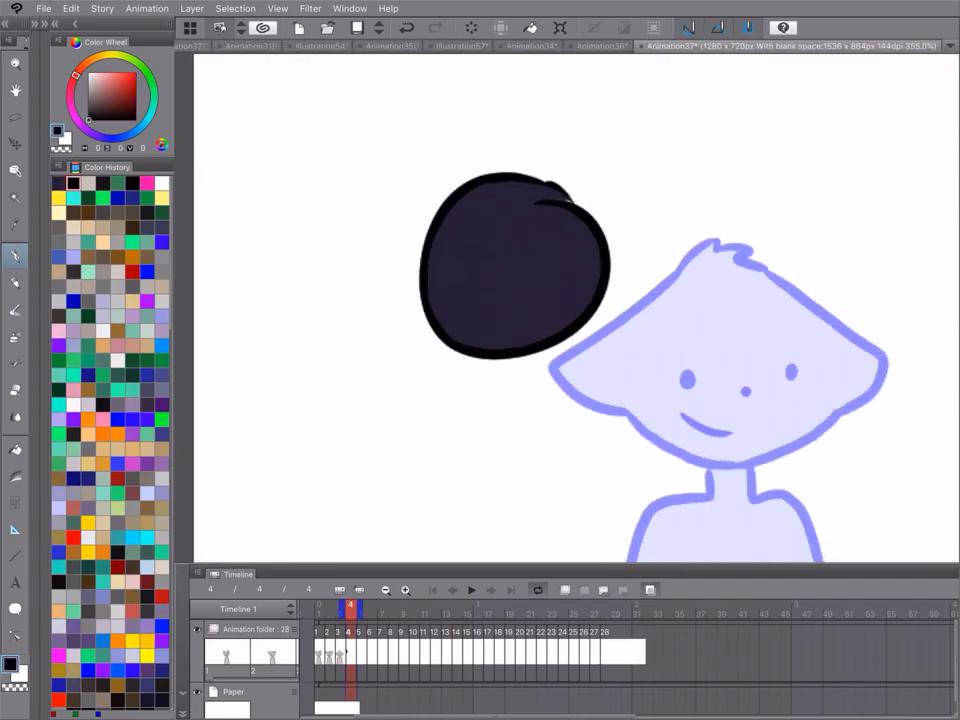
drag(563, 200, 590, 162)
mouse_move(690, 200)
mouse_down()
mouse_move(691, 222)
mouse_move(706, 222)
mouse_up()
drag(680, 236, 718, 238)
Undo the black strokes, gap painting, fill, circle and playback start change on frame 4
key(ctrl+z)
key(ctrl+z)
key(ctrl+z)
key(ctrl+z)
key(ctrl+z)
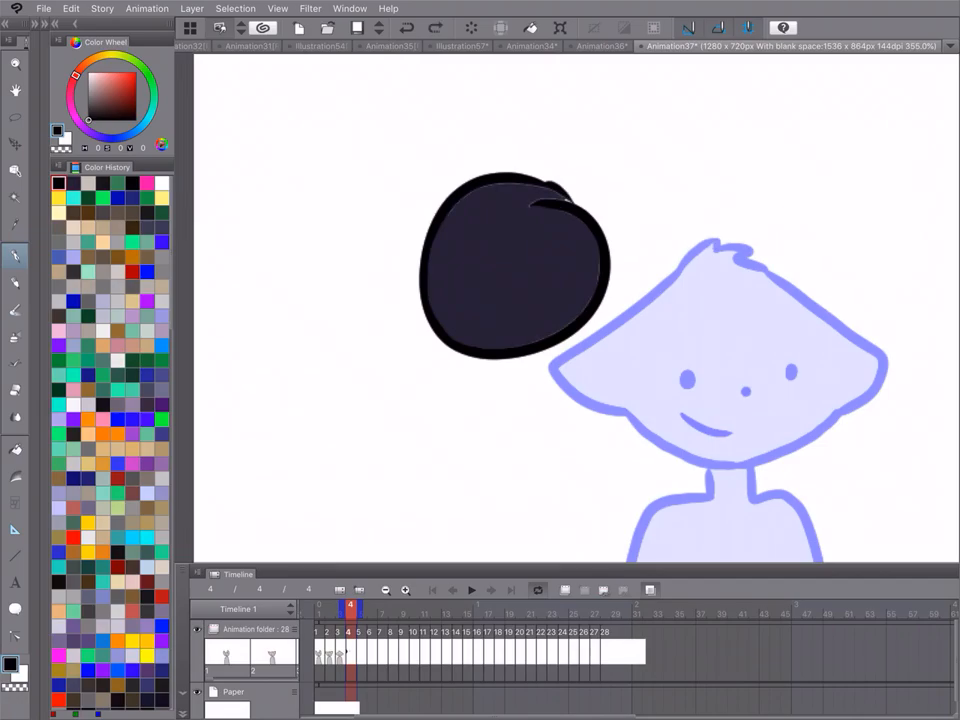
key(ctrl+z)
key(ctrl+z)
key(ctrl+z)
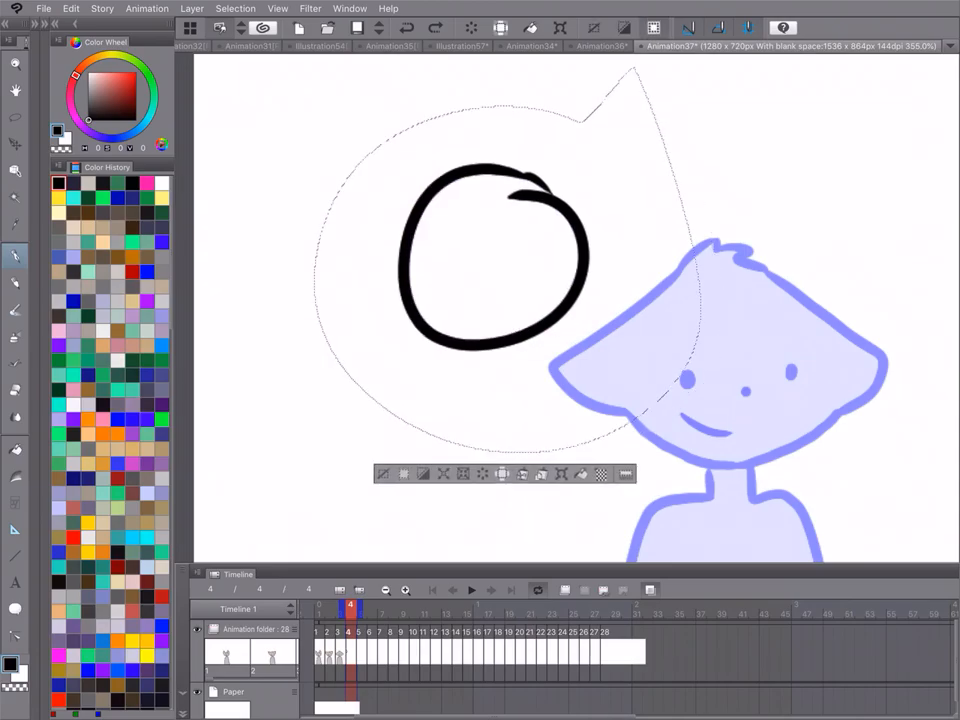
key(ctrl+z)
key(ctrl+z)
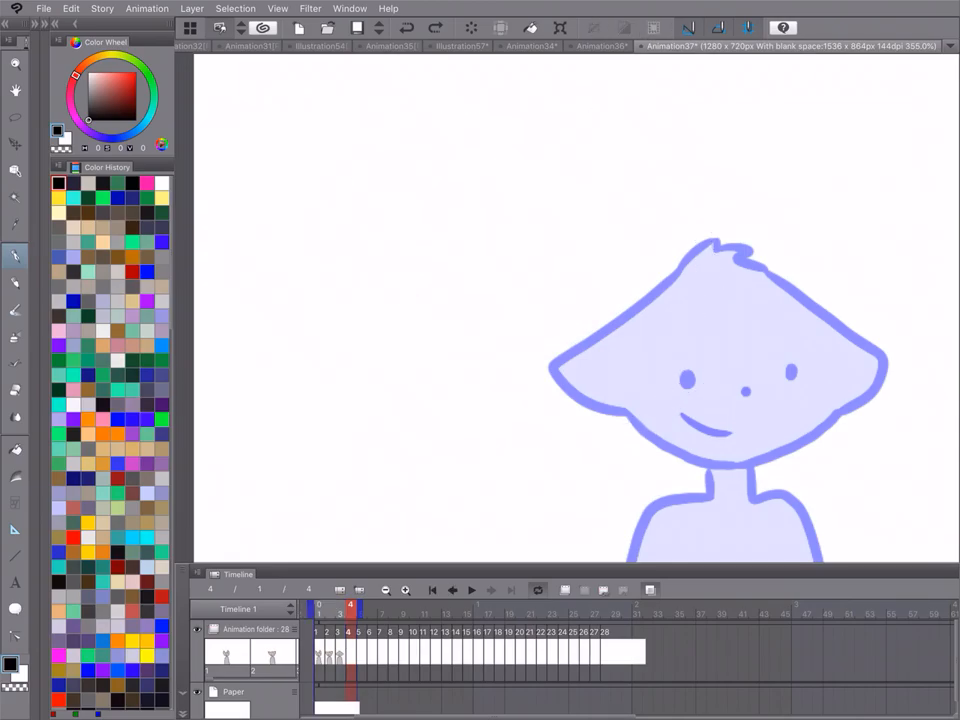
Go to frame 1, play the cat animation over its four-frame range, and stop it
click(319, 652)
scroll(686, 293, down, 5)
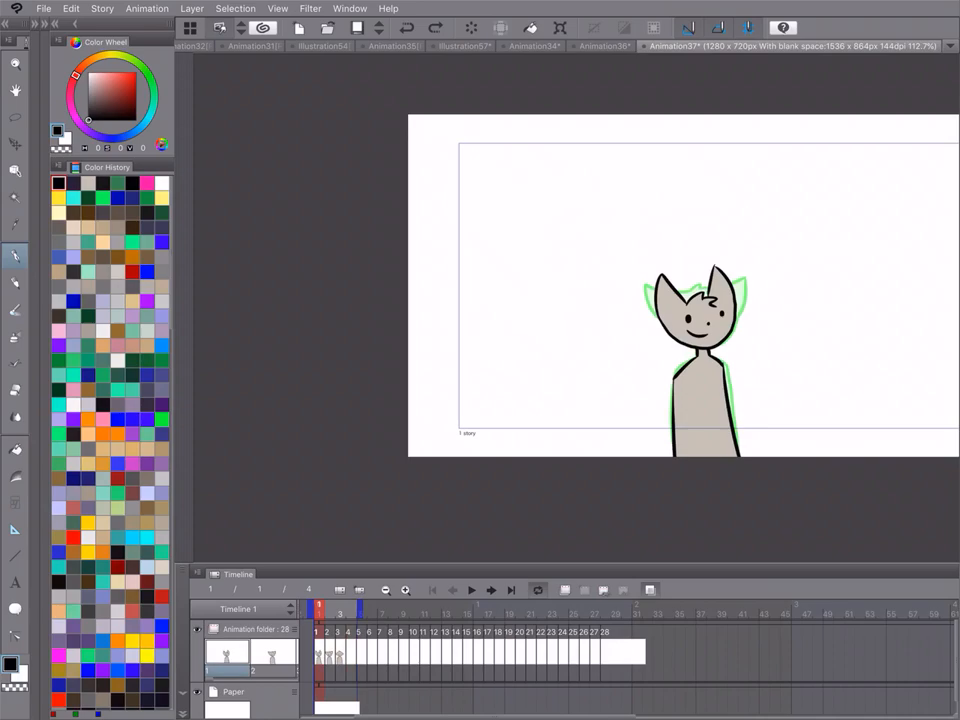
click(472, 590)
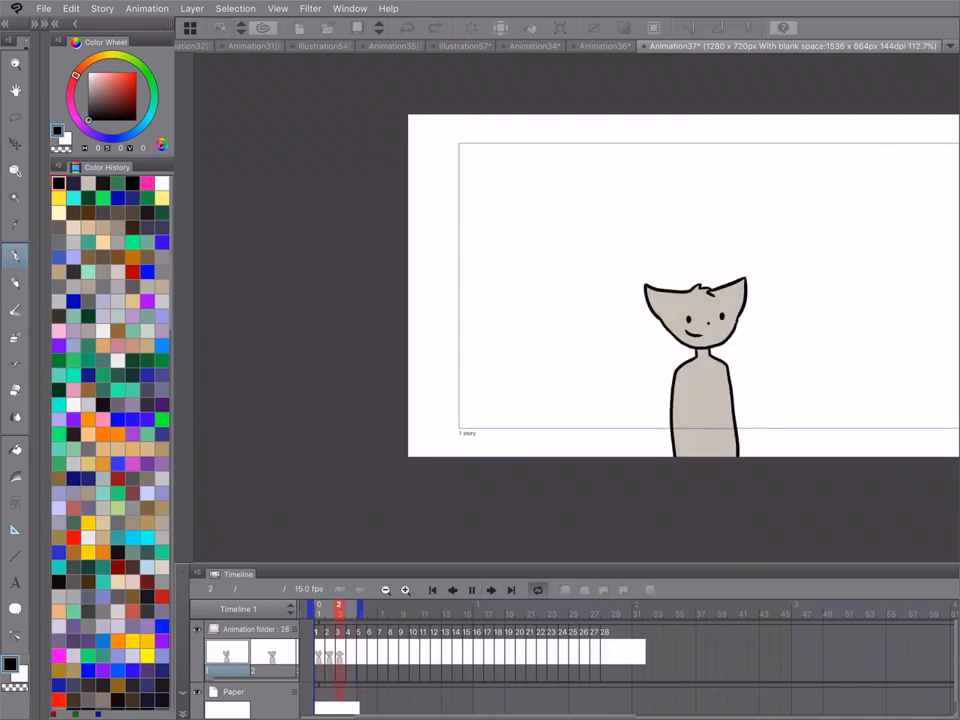
click(472, 590)
Extend the playback range to end at frame 7, play the animation from the first frame, and stop it
drag(360, 610, 391, 610)
click(433, 590)
click(472, 590)
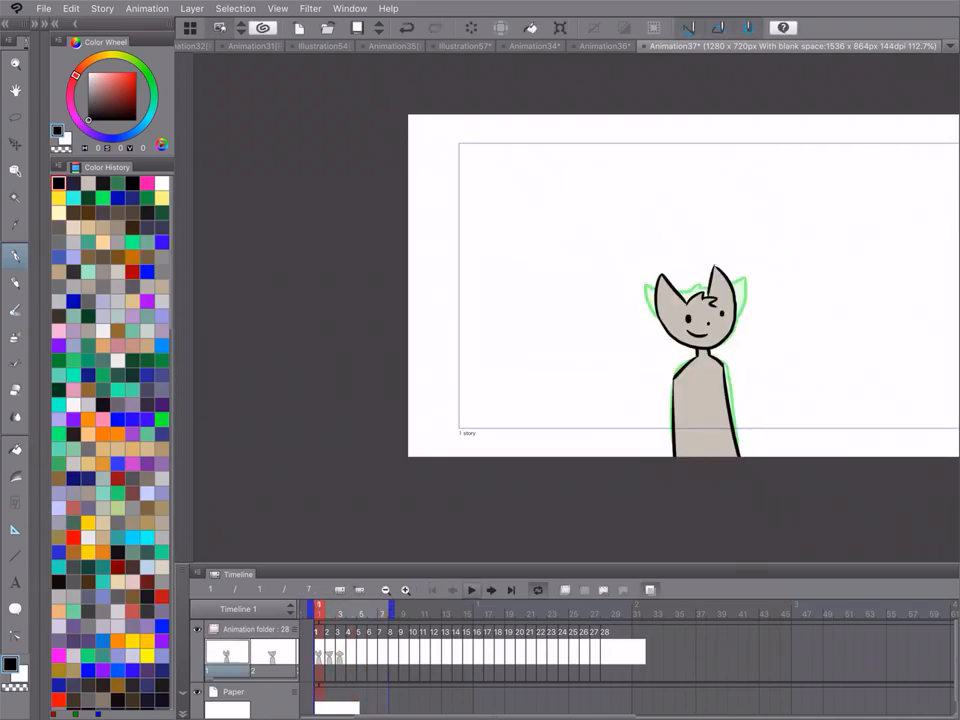
scroll(654, 332, down, 5)
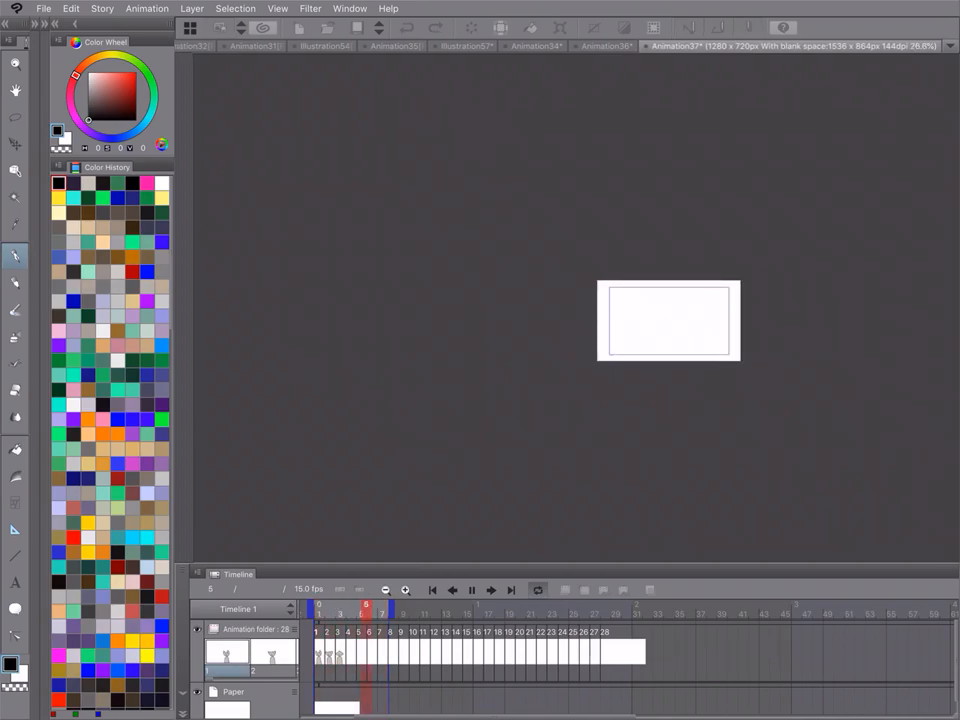
click(472, 590)
Shorten the playback range to end at frame 3
drag(391, 608, 349, 609)
scroll(690, 335, up, 3)
scroll(797, 368, up, 1)
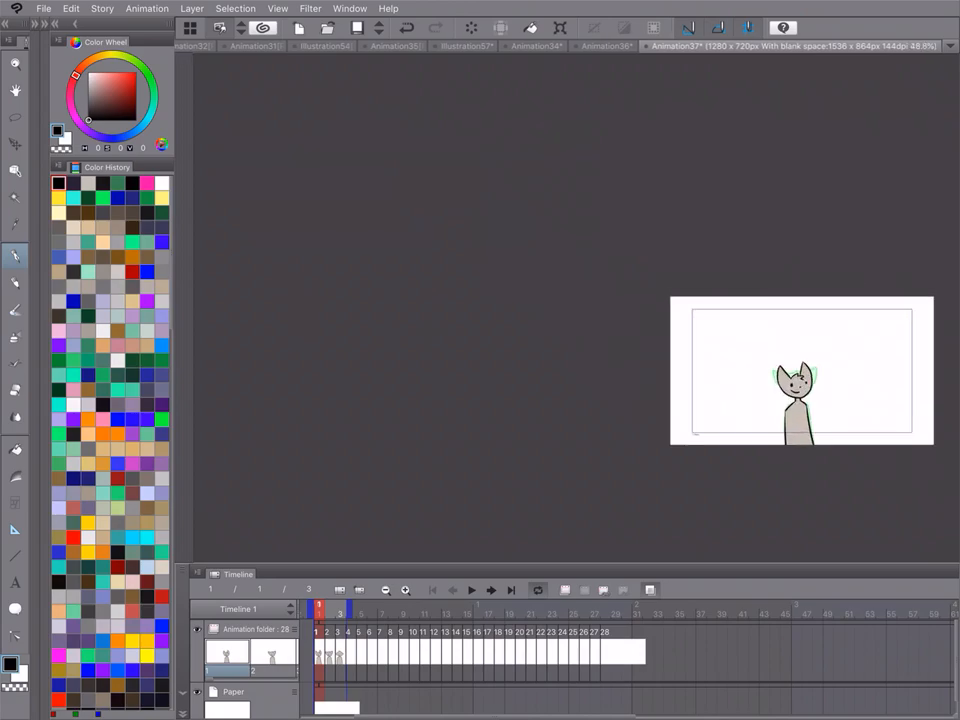
Start exporting the animation as a QuickTime movie
click(44, 8)
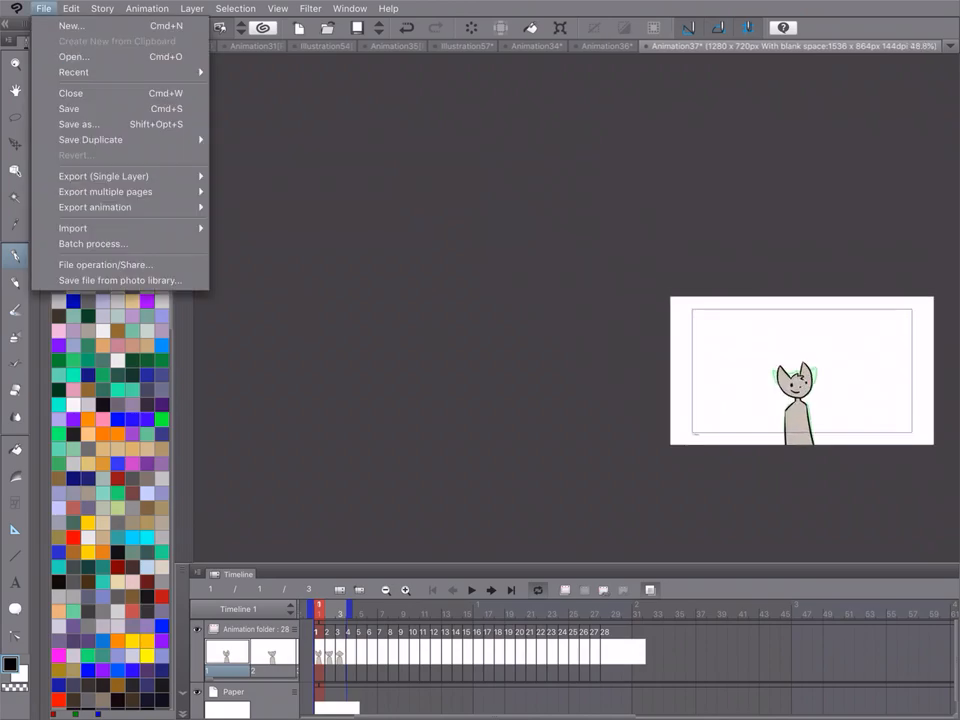
click(95, 207)
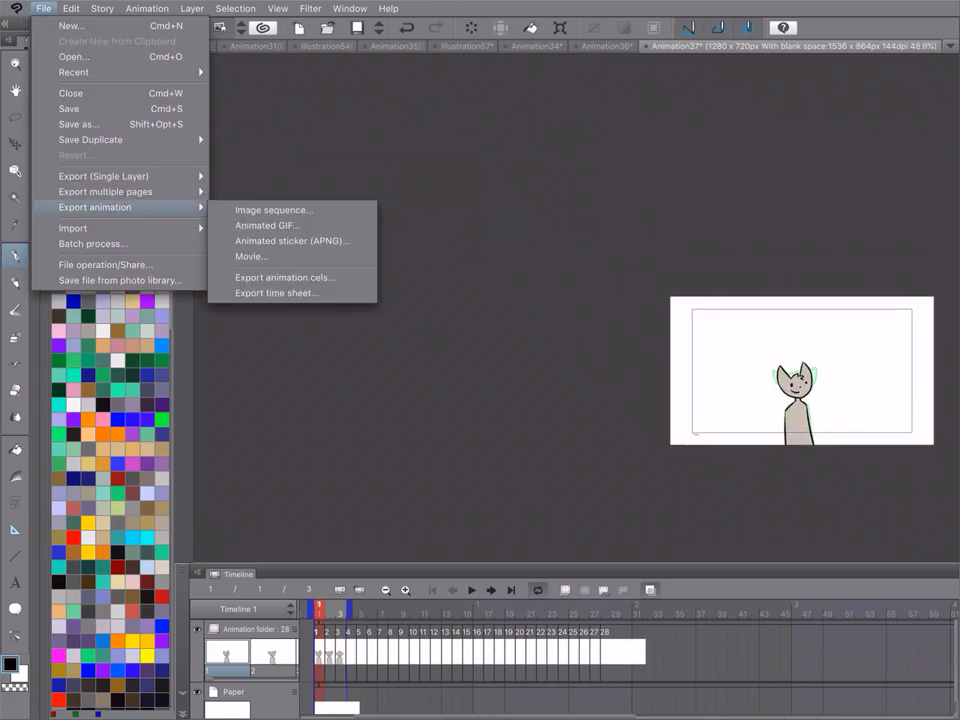
click(105, 192)
click(103, 176)
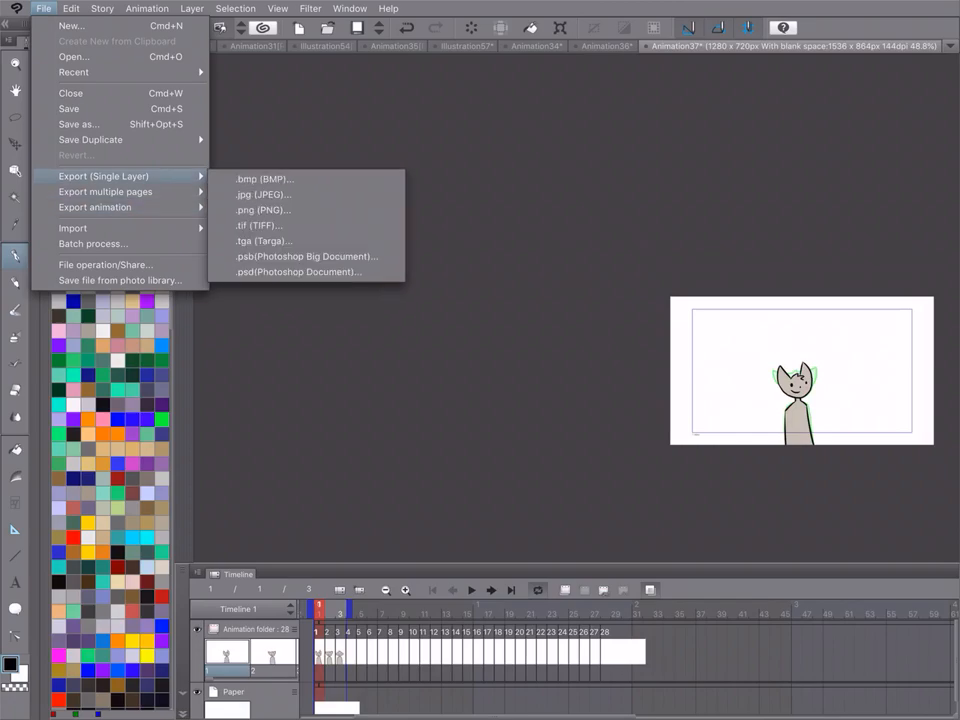
click(95, 207)
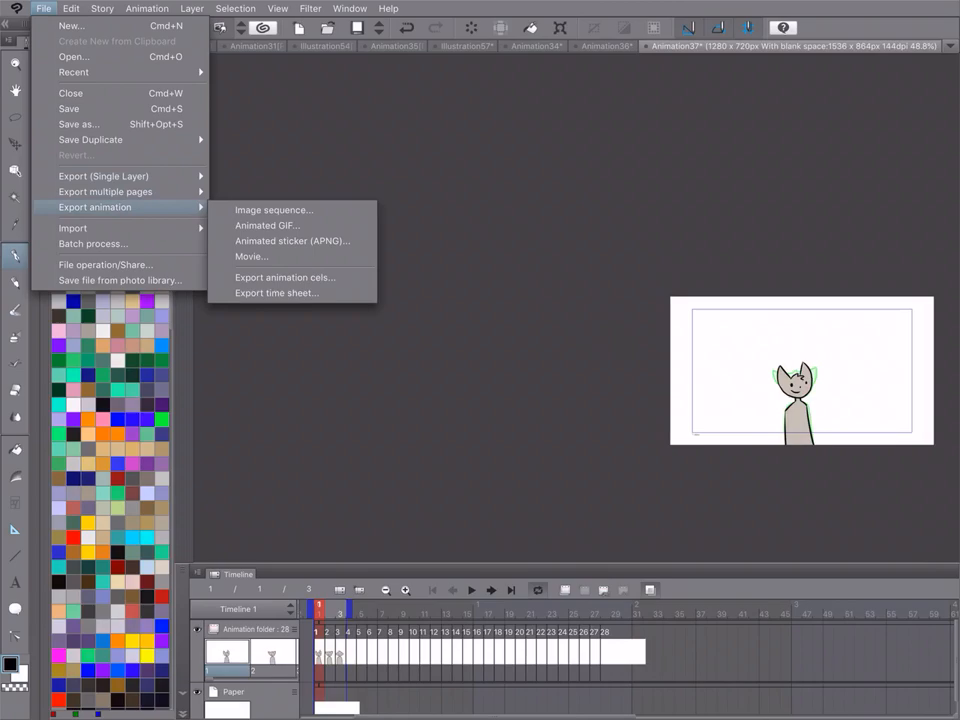
click(252, 256)
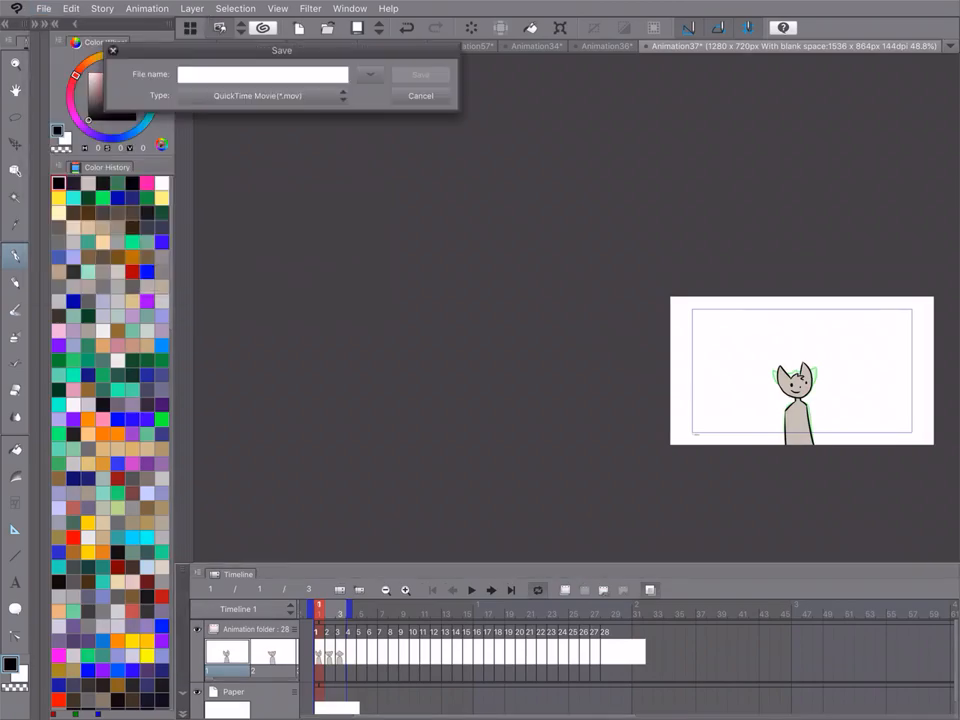
click(262, 75)
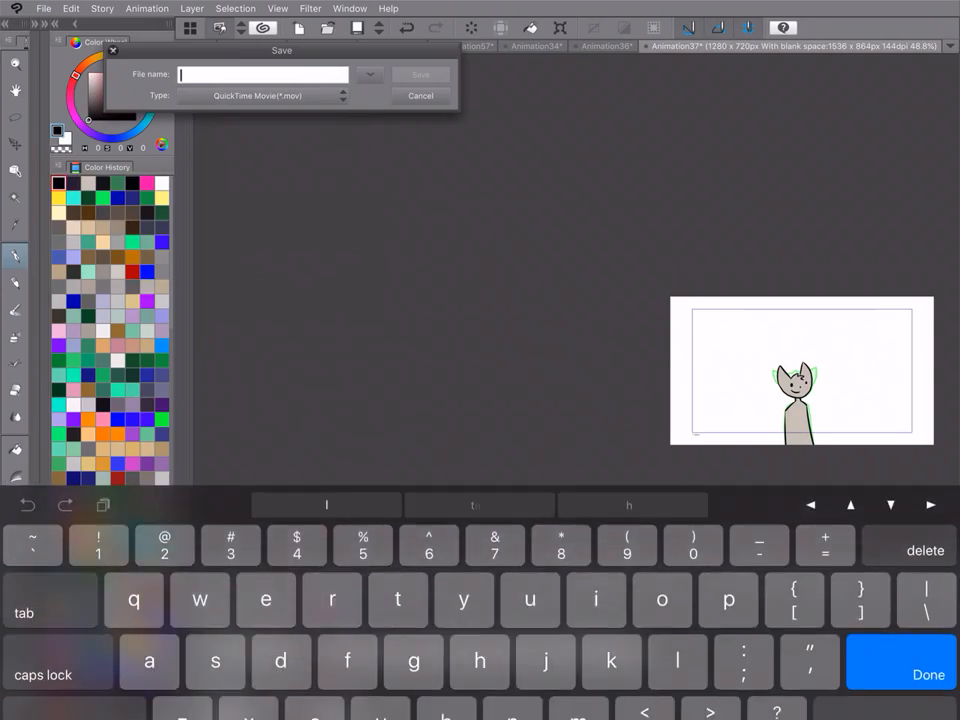
text(cute)
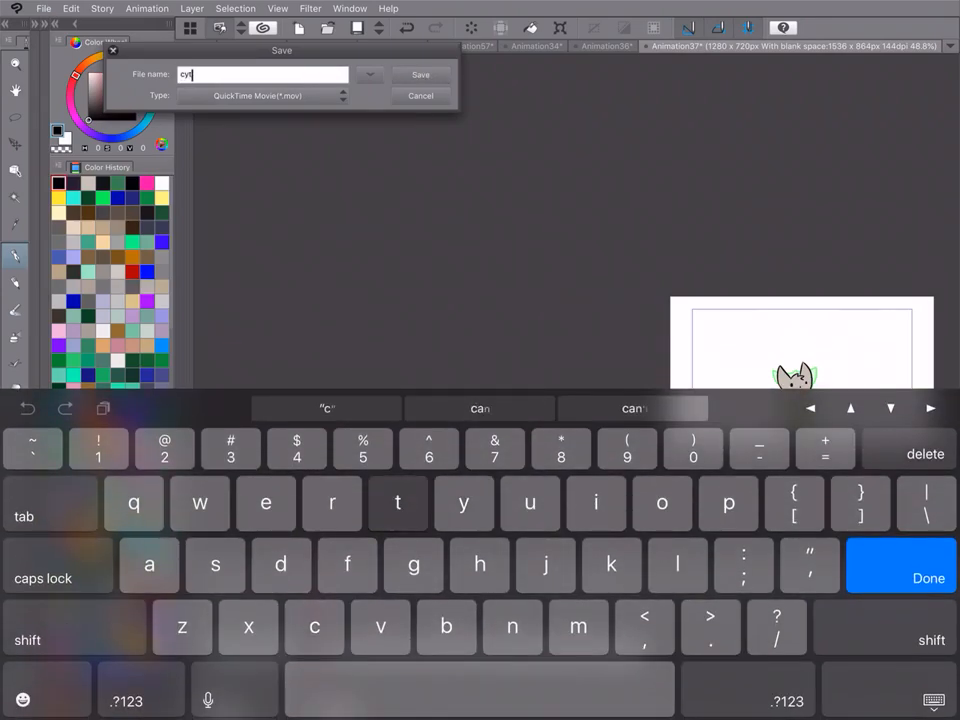
text( biu)
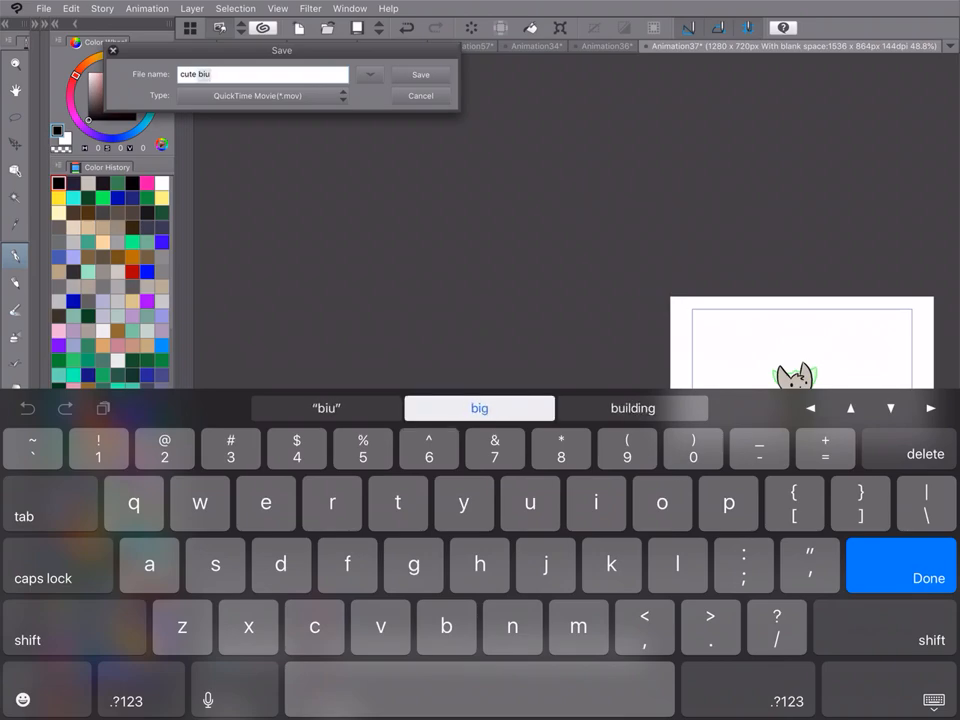
key(BackSpace)
key(BackSpace)
key(BackSpace)
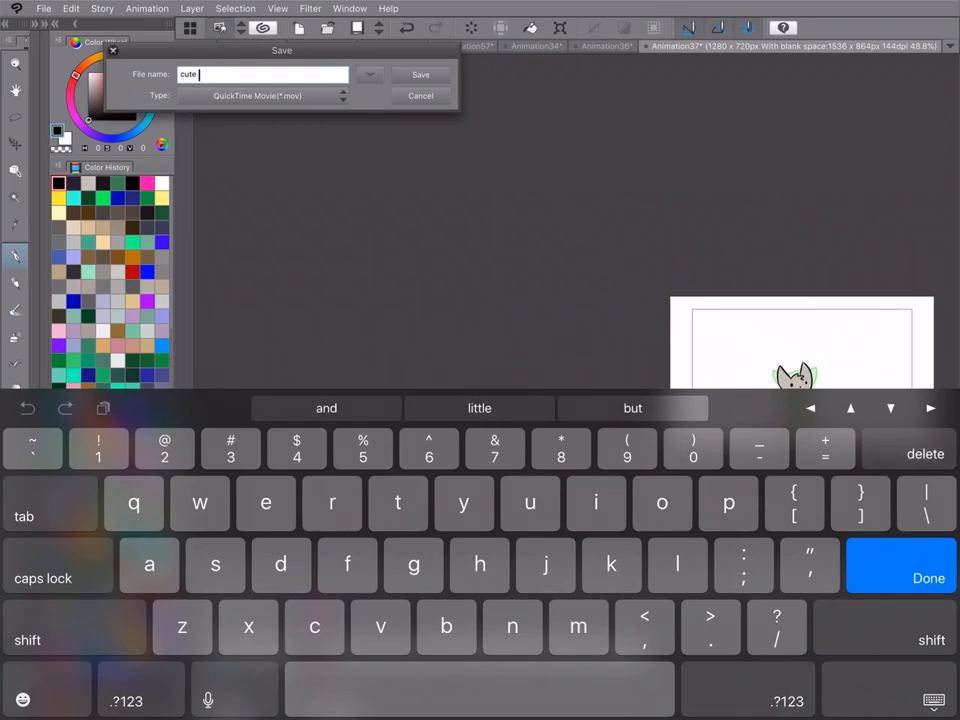
key(BackSpace)
key(BackSpace)
key(BackSpace)
key(BackSpace)
key(BackSpace)
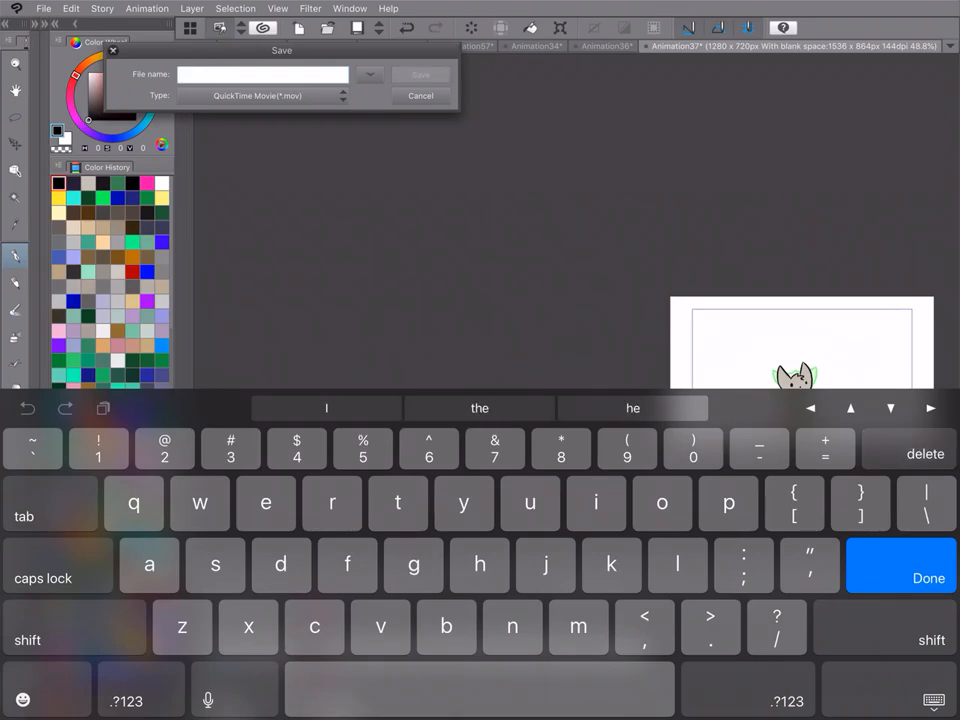
Name the movie file with a random string of letters and export it at 1280 × 720 with a frame rate of 15
text(utfktuvkgukvgvjkgvkjkgjgvkjgjgkvgkvj)
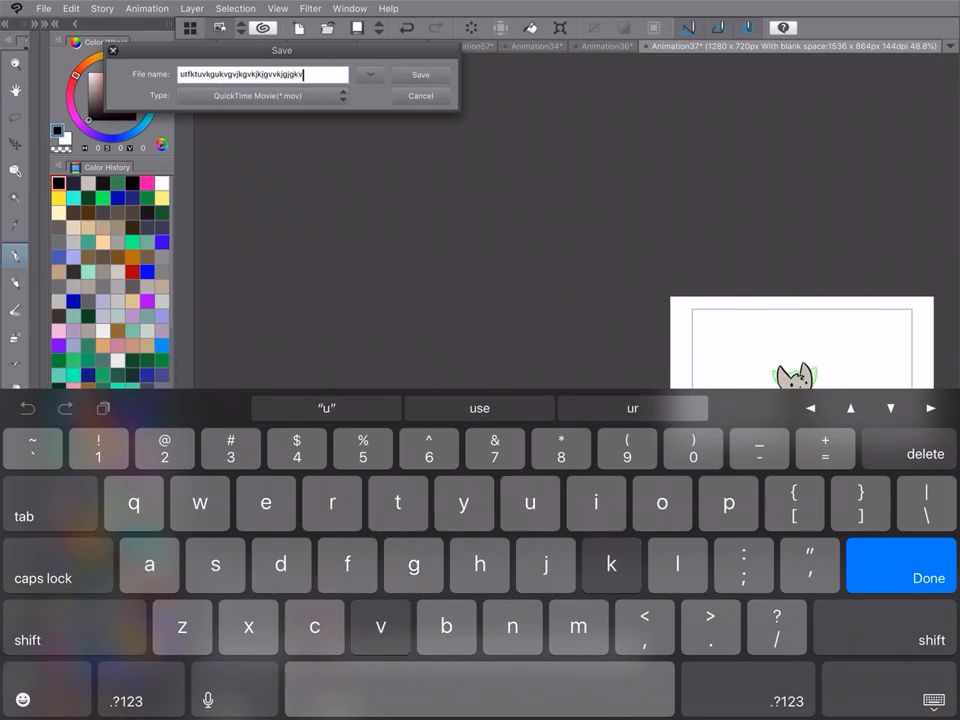
key(Return)
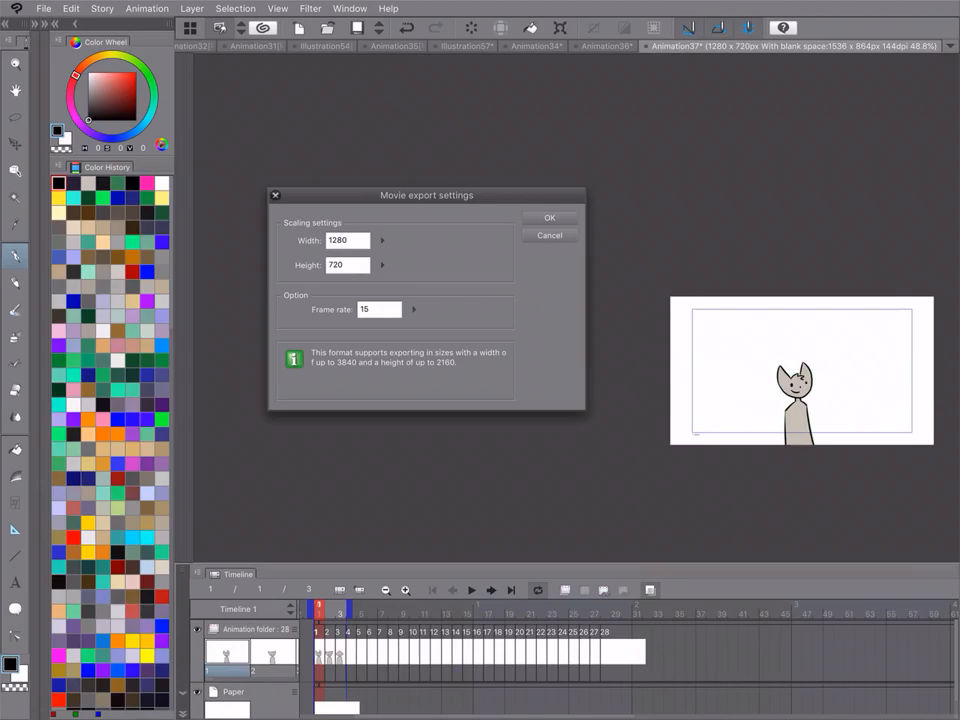
click(549, 218)
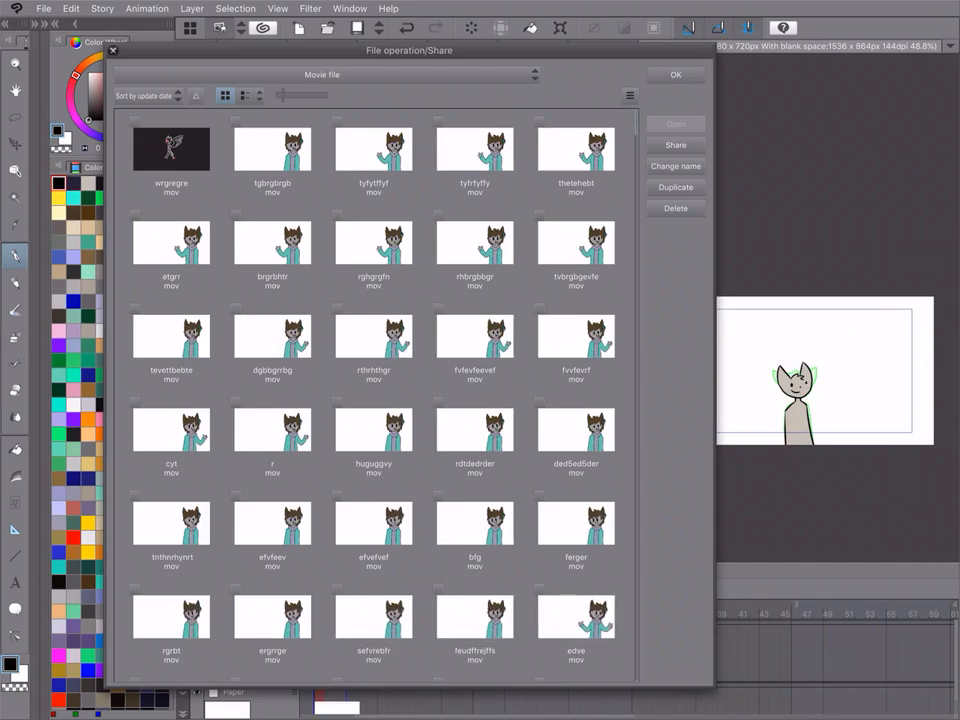
Browse the stored movie files through the older animations and return to the most recent ones
scroll(375, 400, down, 5)
scroll(375, 400, up, 1)
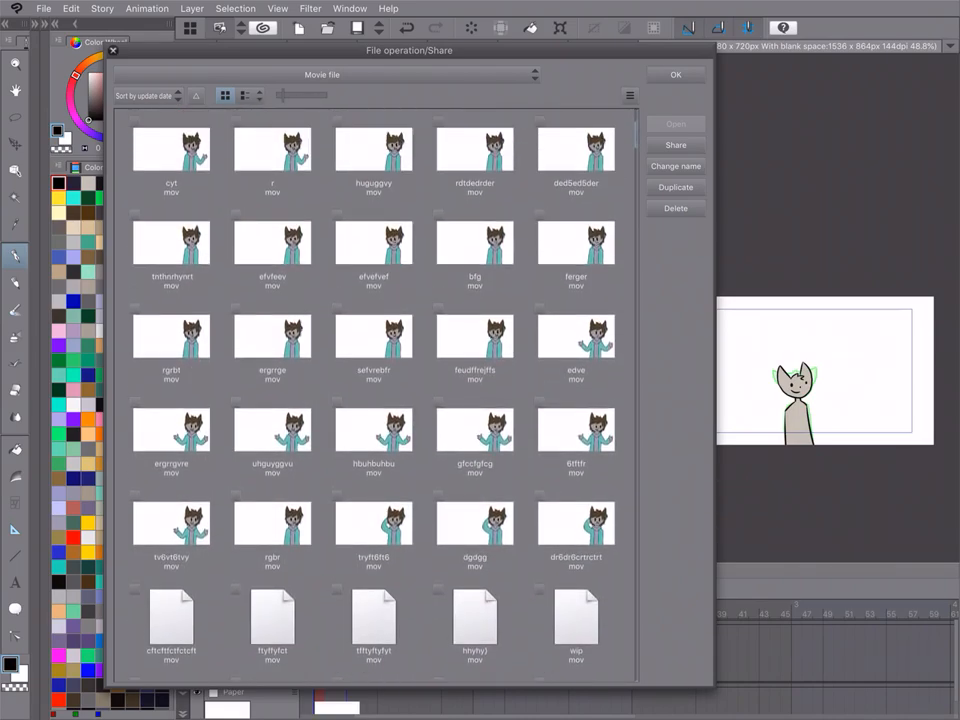
scroll(375, 400, down, 20)
scroll(375, 400, up, 1)
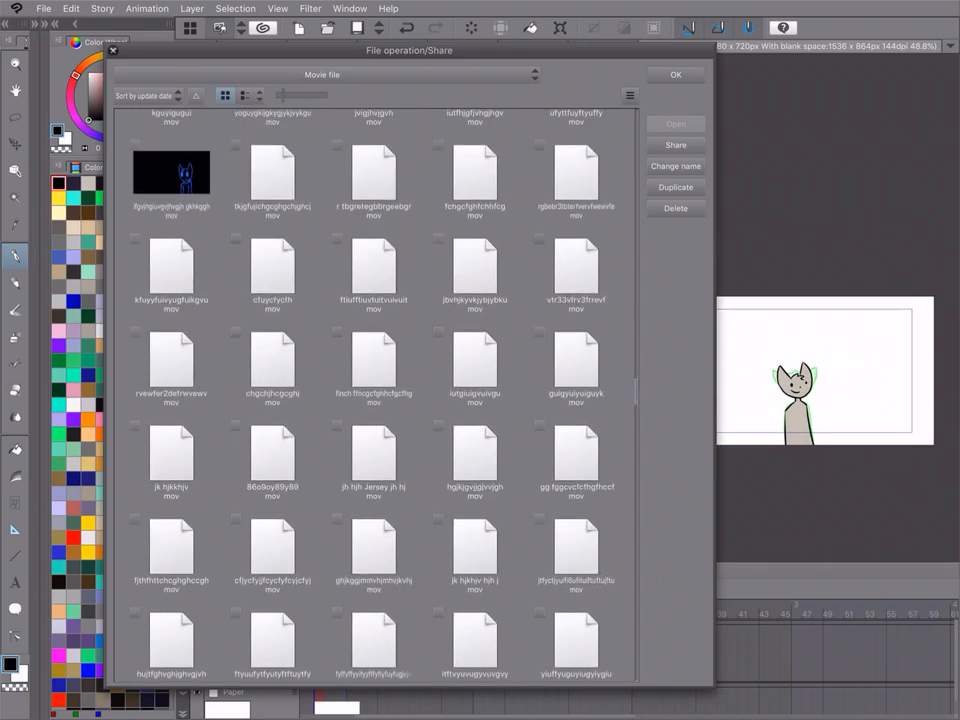
scroll(375, 400, up, 10)
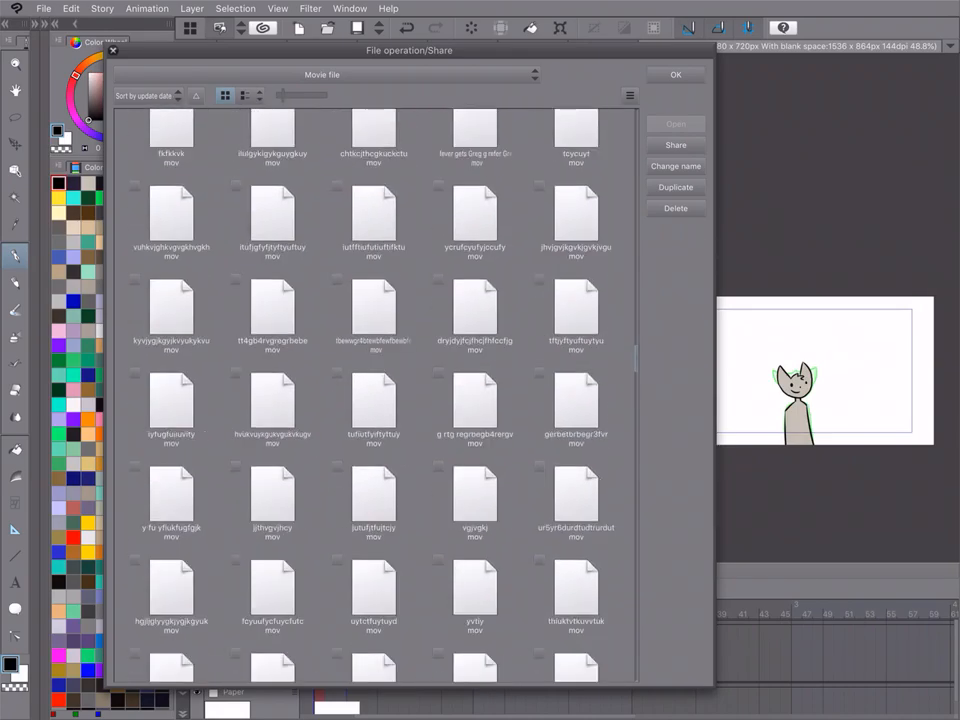
scroll(373, 400, up, 1)
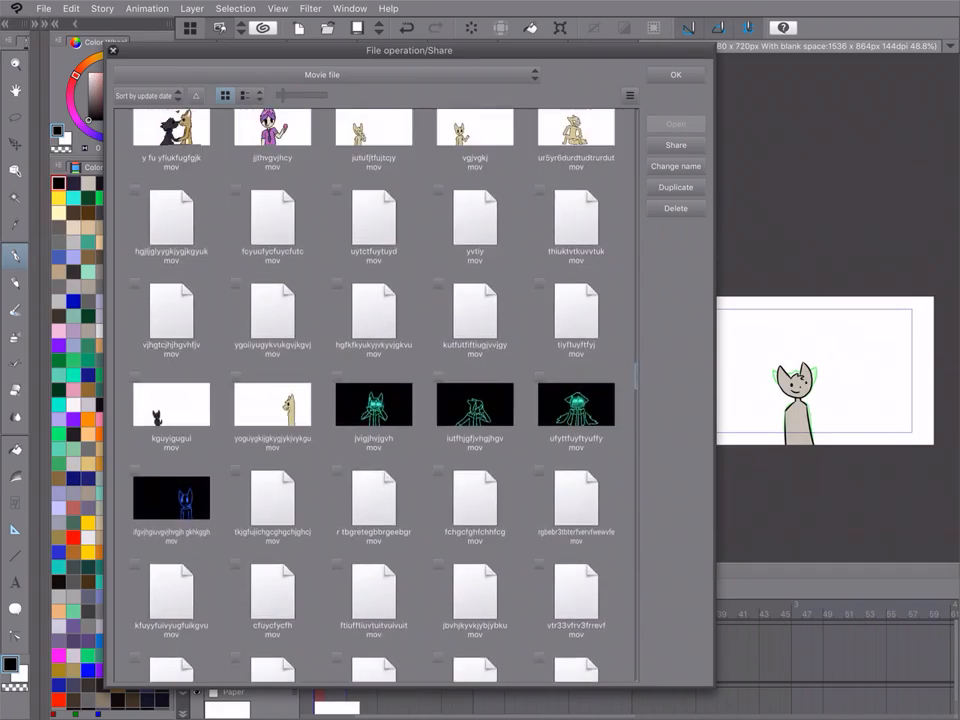
scroll(373, 400, up, 10)
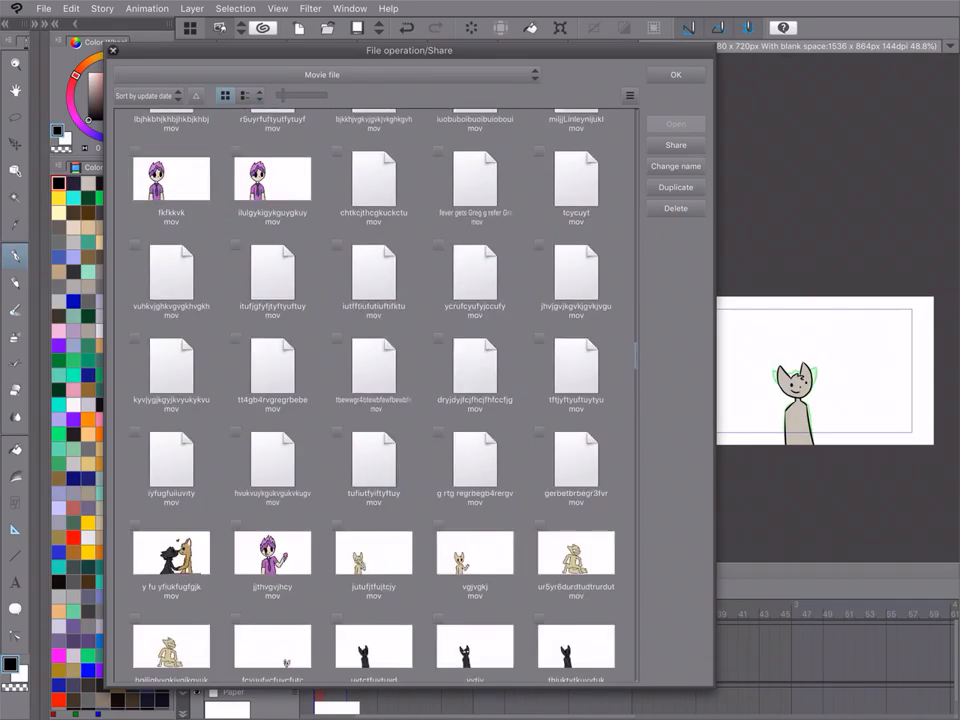
scroll(373, 400, down, 4)
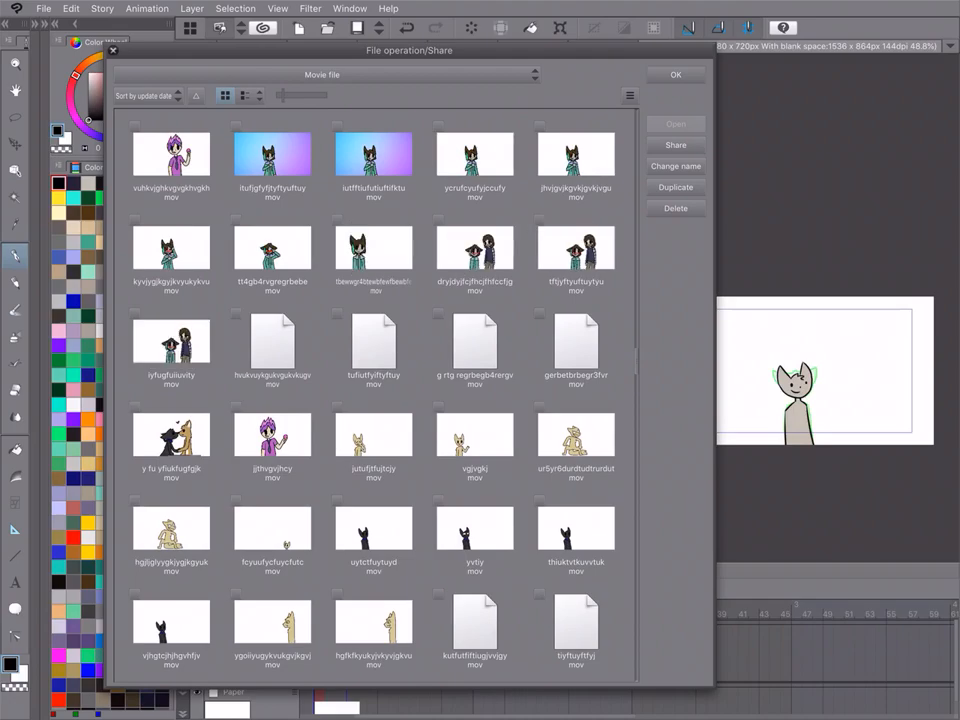
scroll(373, 400, up, 1)
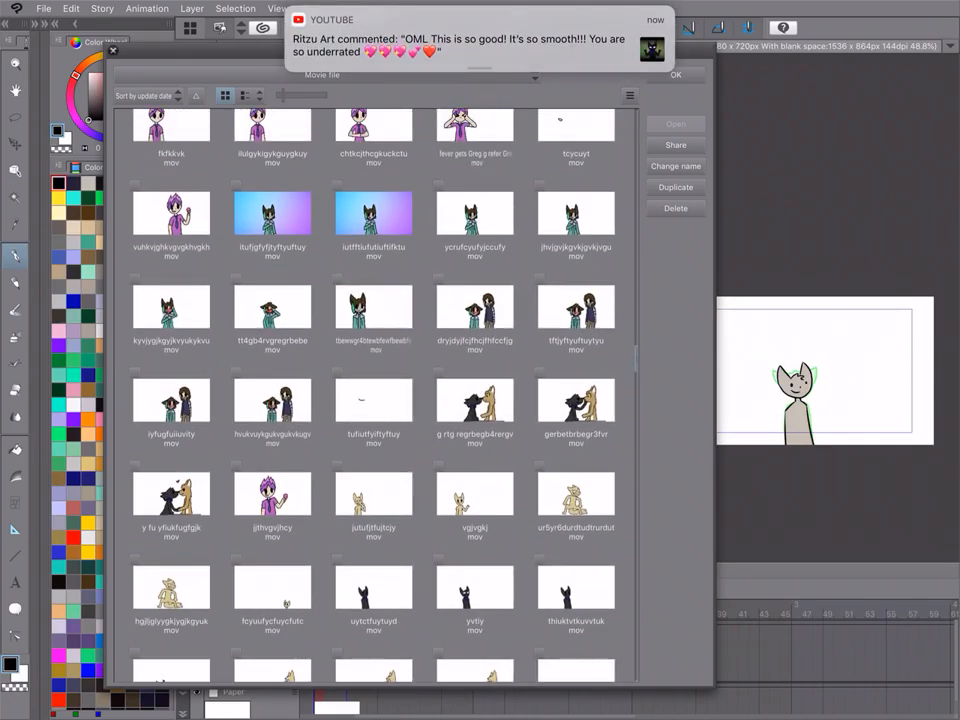
scroll(373, 400, up, 2)
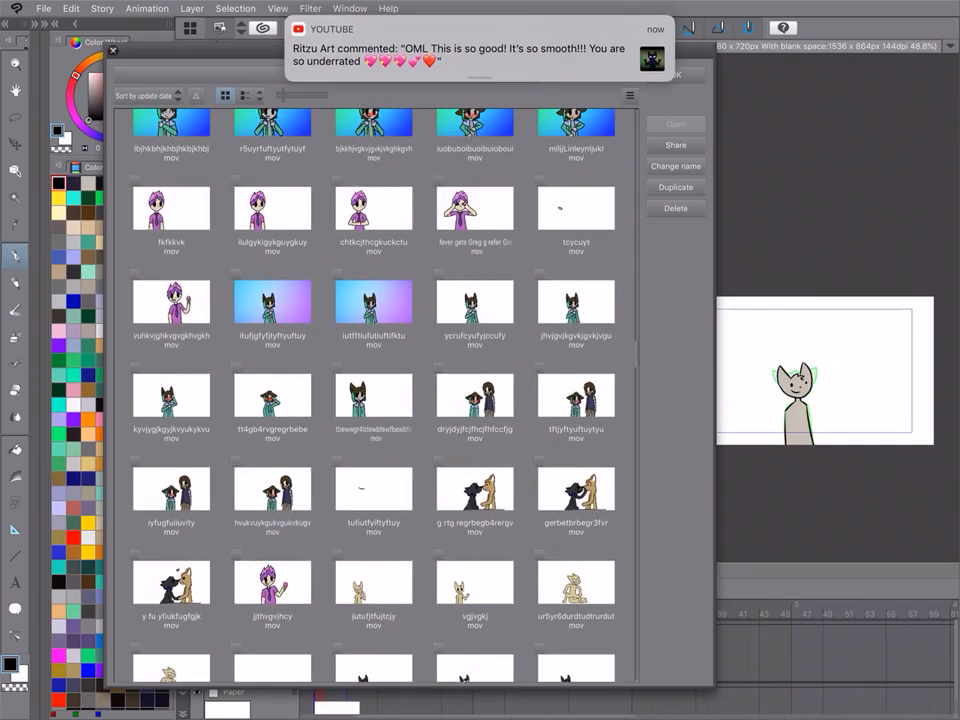
scroll(373, 400, up, 10)
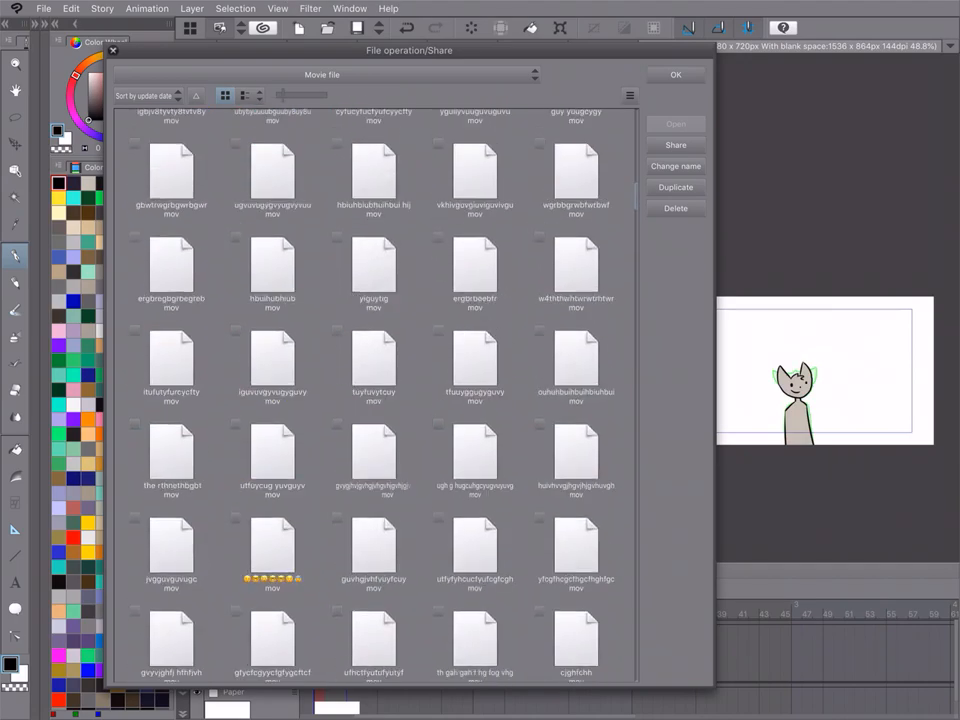
scroll(373, 400, up, 5)
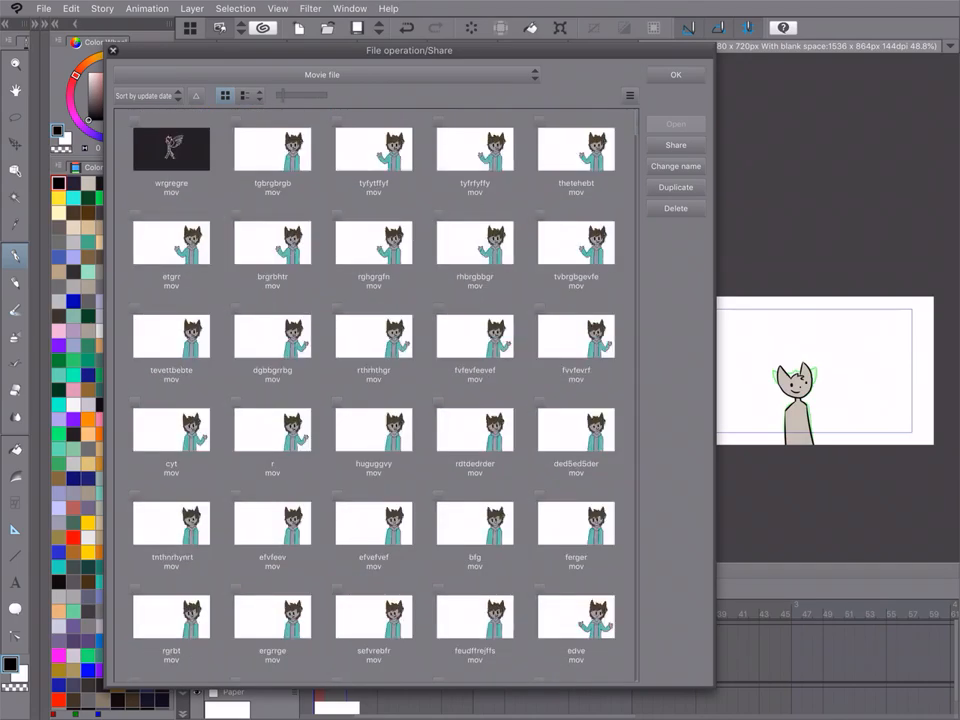
Share the exported movie by saving the video to the device's photo library
click(676, 145)
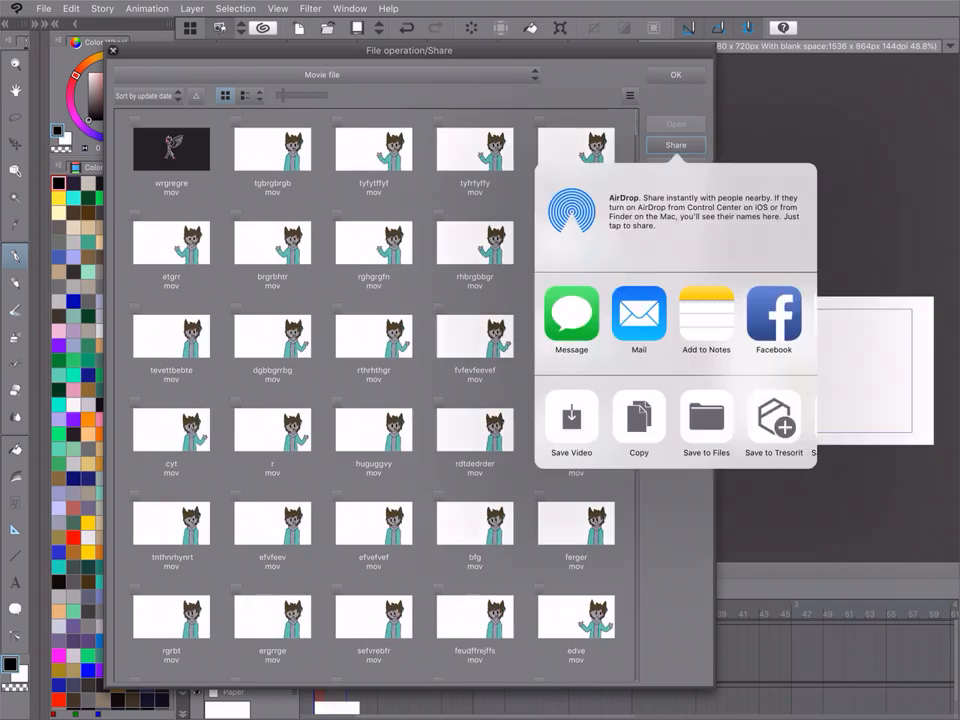
click(571, 417)
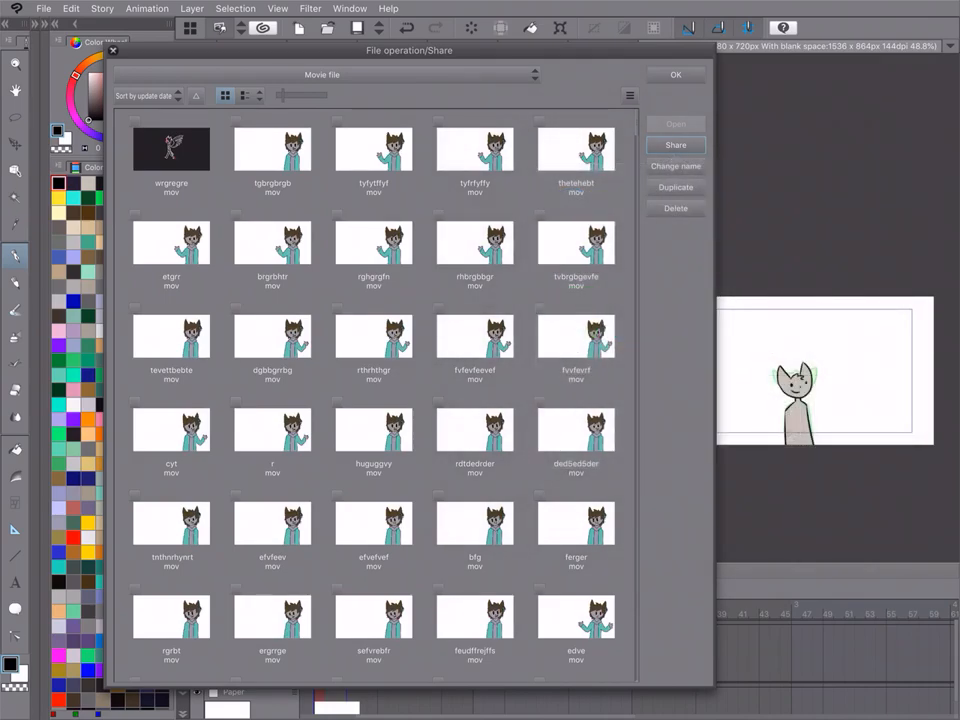
Switch to the Photos app, leave the current video selection, and open the newly saved cat video from All Photos
key(Home)
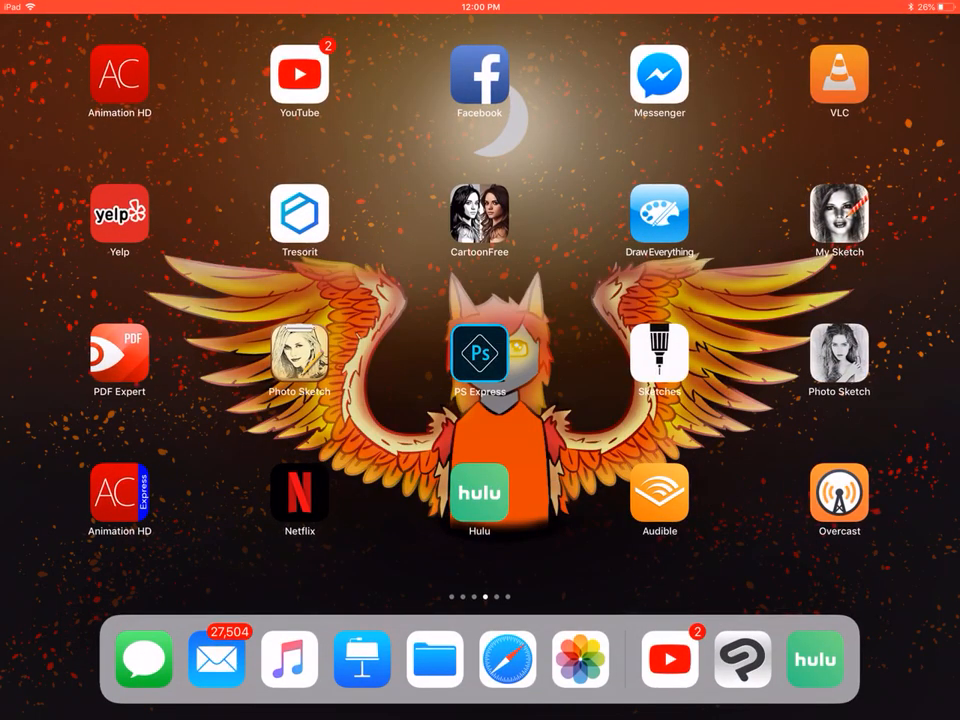
click(581, 659)
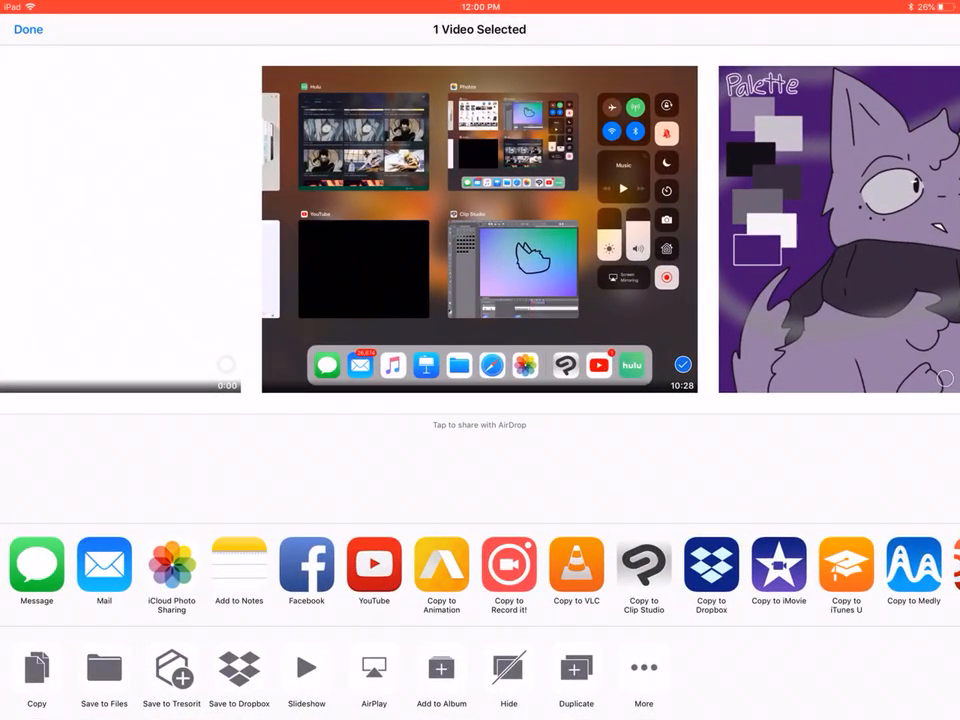
click(28, 29)
click(35, 21)
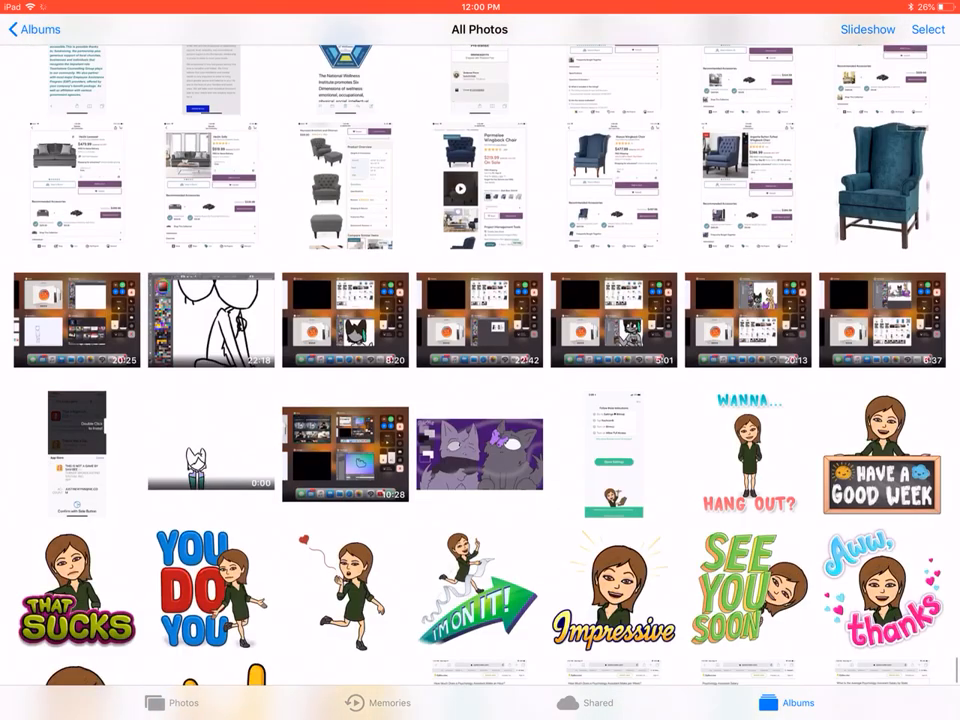
scroll(480, 360, down, 5)
click(602, 512)
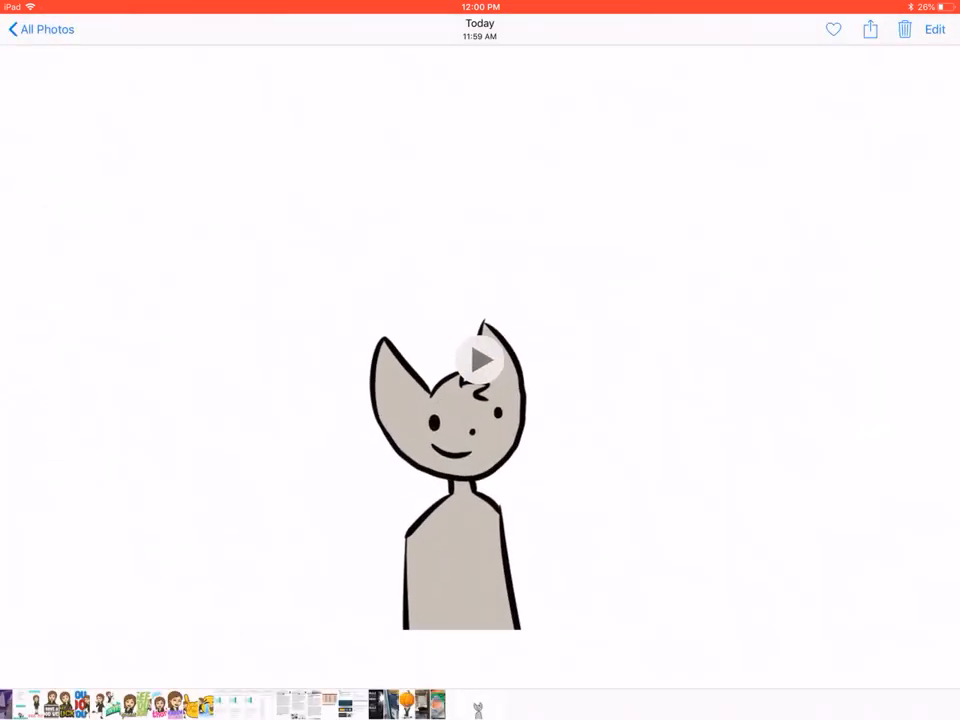
Inspect the cat video up close and play it several times
double_click(483, 540)
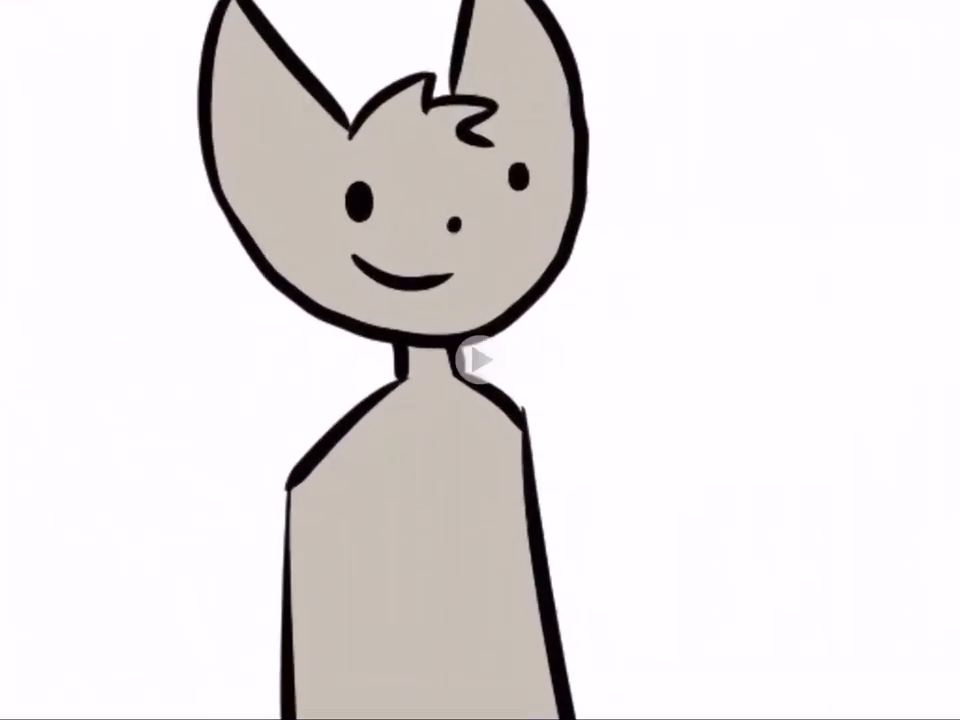
double_click(483, 540)
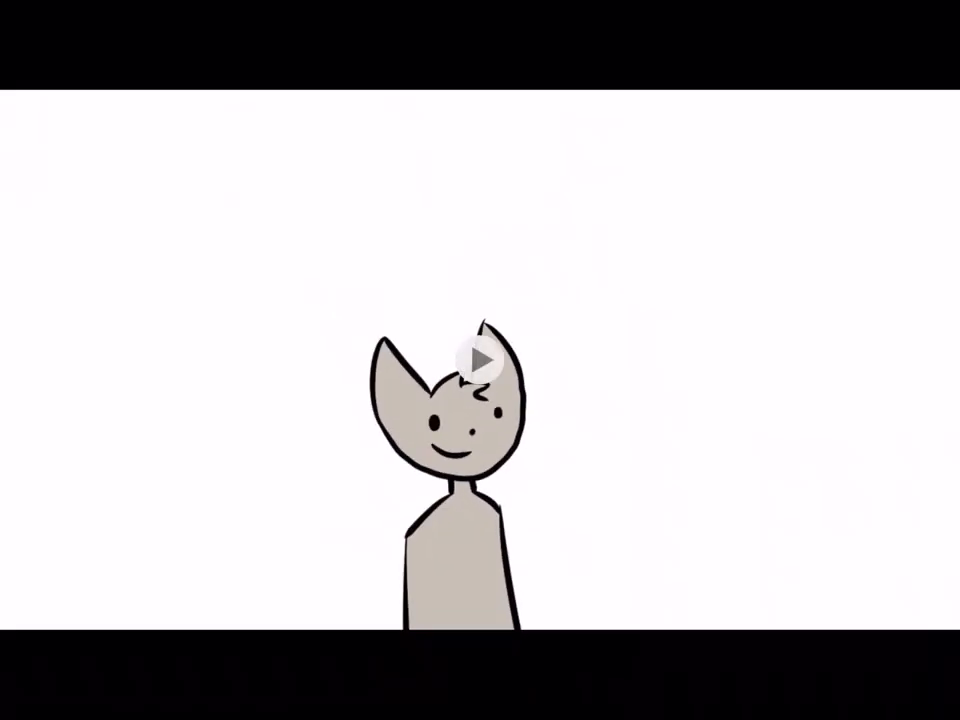
click(480, 360)
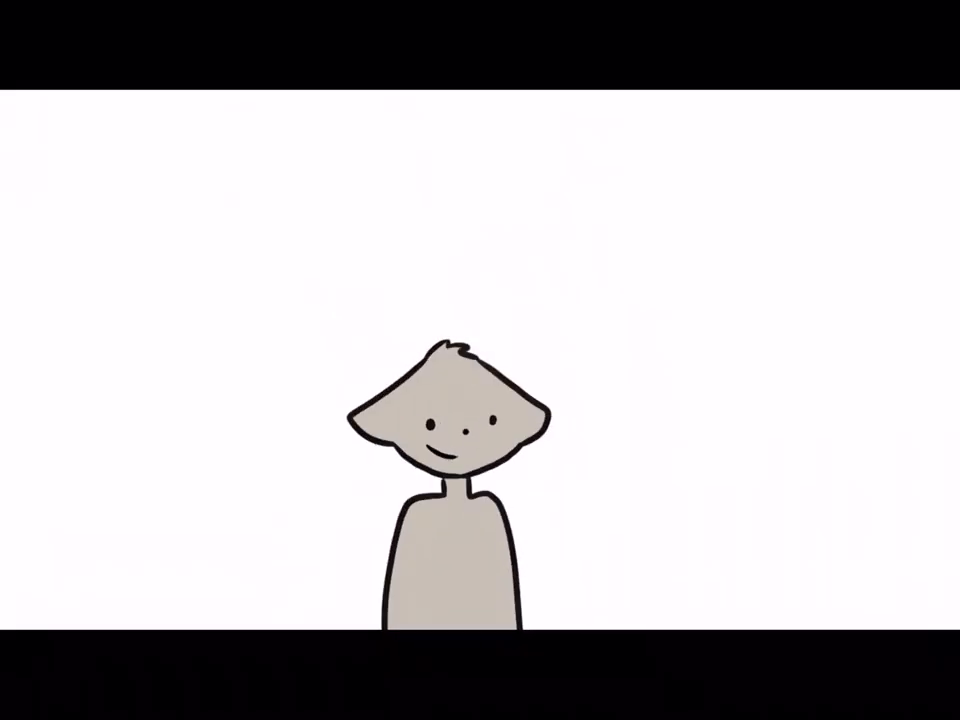
click(480, 360)
click(480, 360)
click(480, 360)
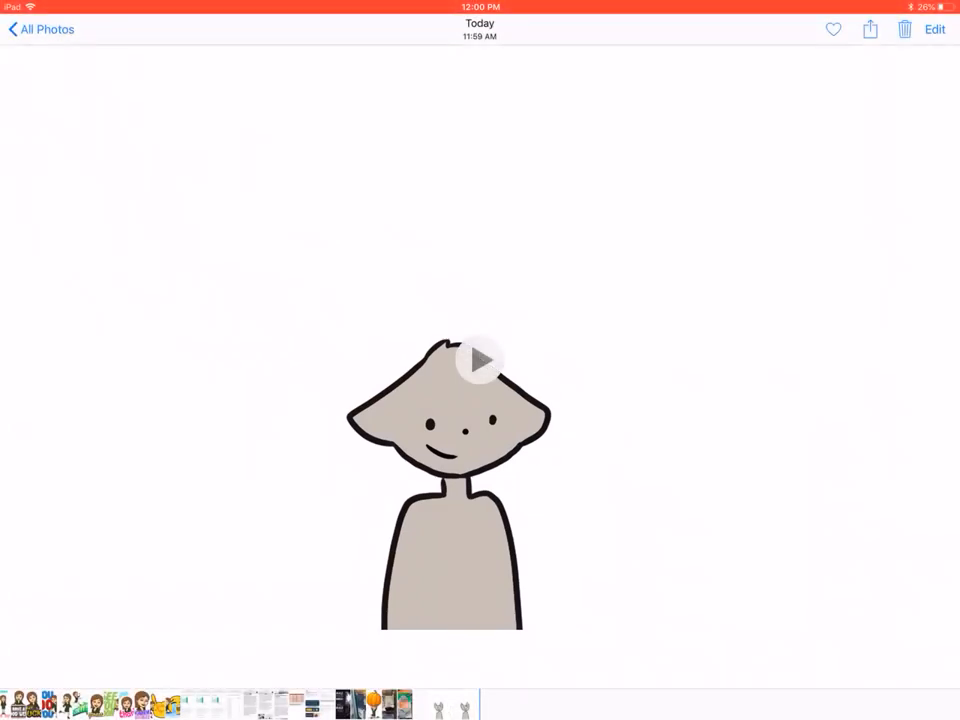